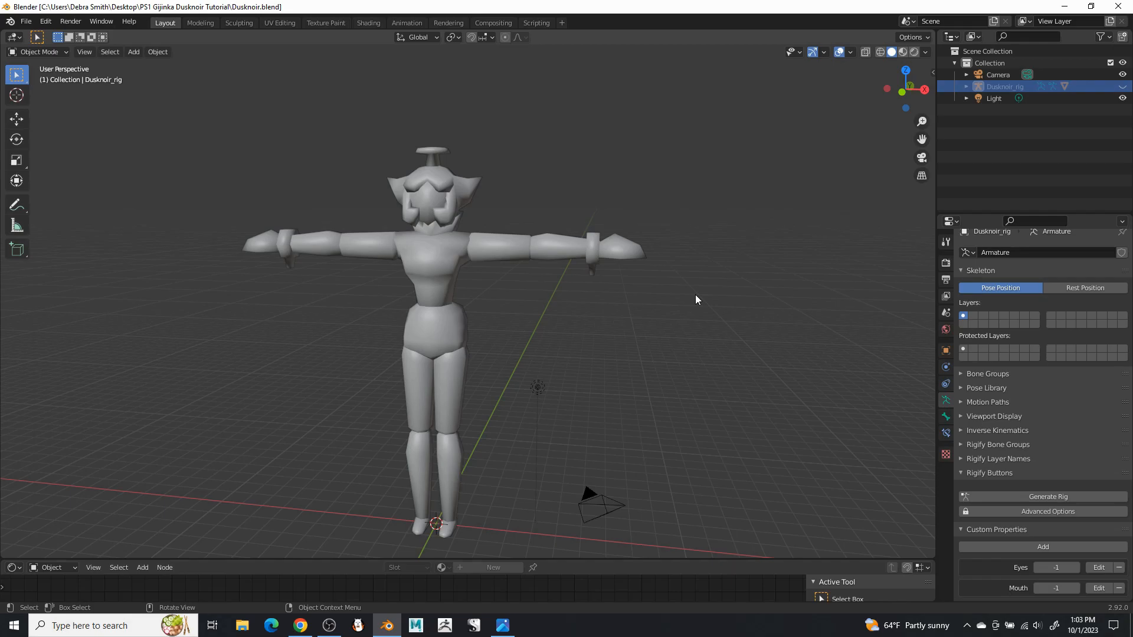
- Unhide the Dusknoir_rig armature and display the viewport with rendered shading
left_click(1122, 87)
left_click(914, 52)
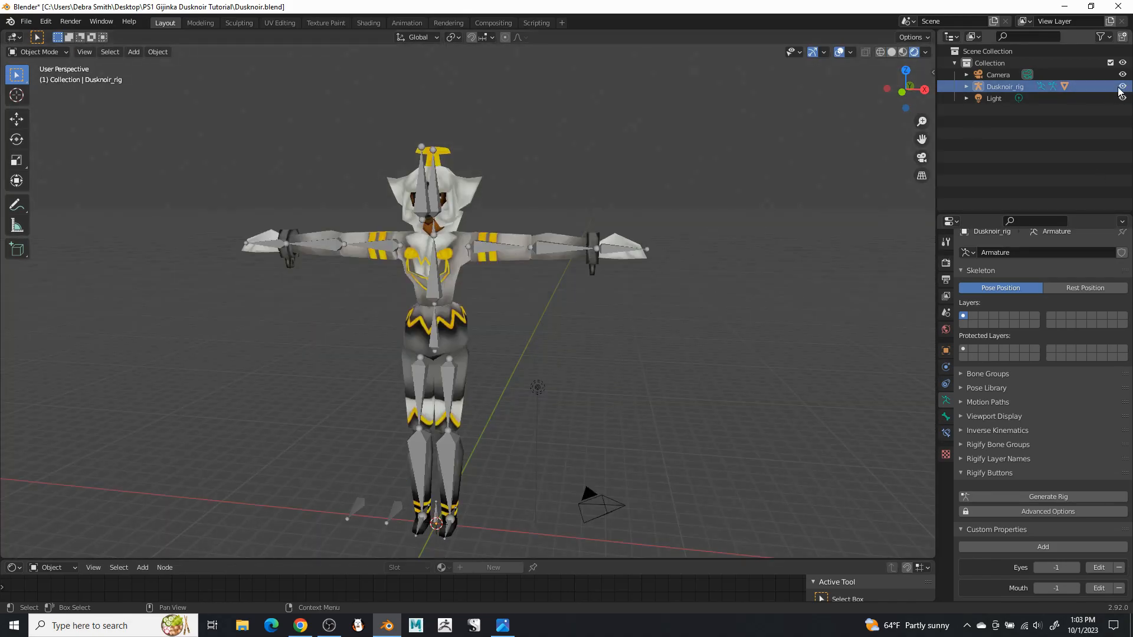
middle_click_drag(488, 365, 537, 300)
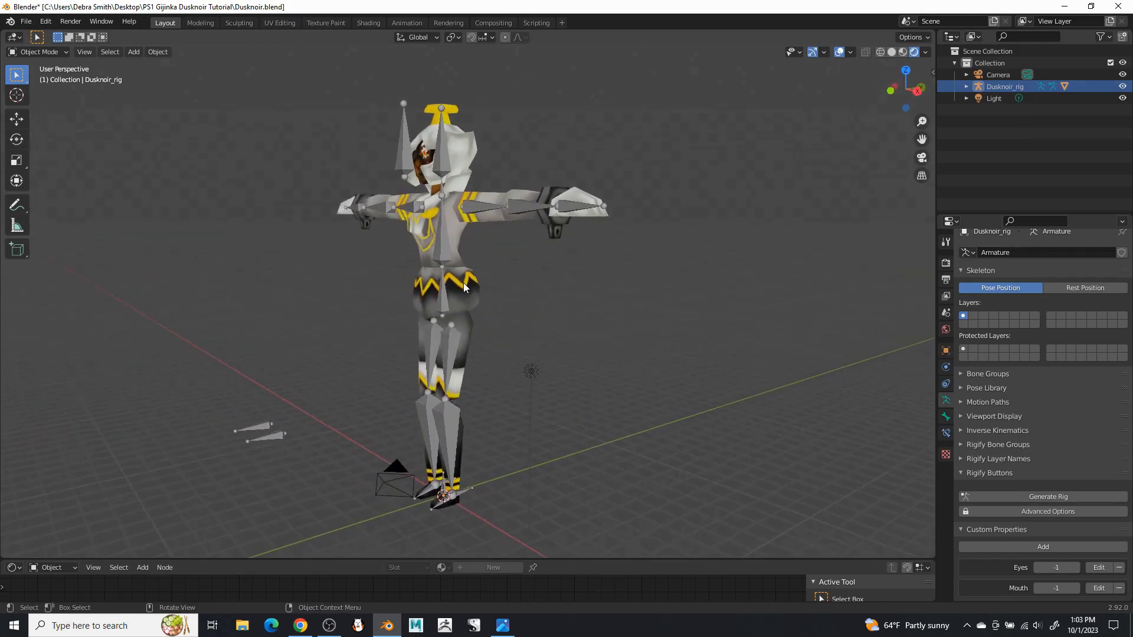
- Select the Dusknoir_rig armature and switch it to Pose Mode
left_click(446, 253)
left_click(36, 52)
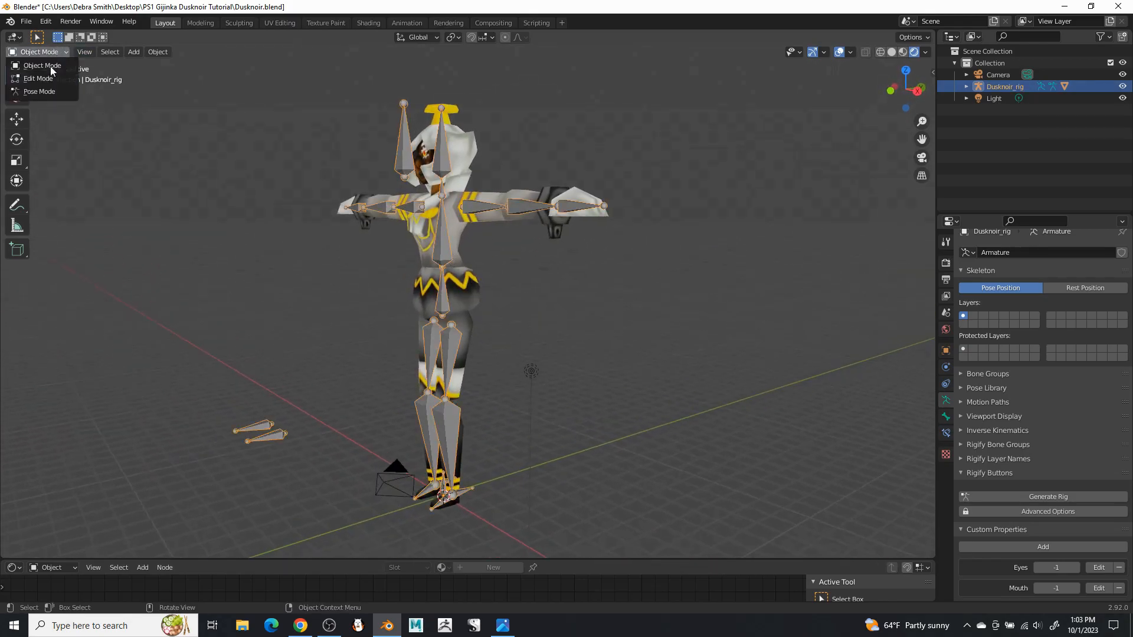
left_click(49, 93)
- Move the IK.R foot bone forward and the IK.L foot bone backward along Y to form a stride
middle_click_drag(624, 398, 600, 370)
scroll(500, 413, "up", 2)
middle_click_drag(501, 413, 478, 401)
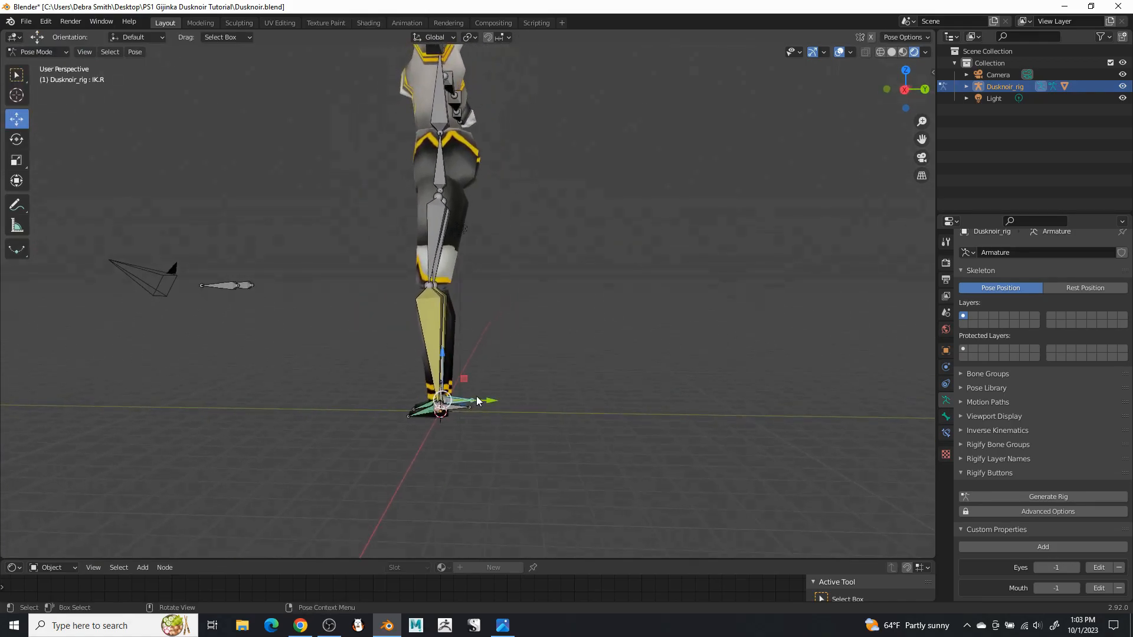
scroll(491, 406, "up", 2)
left_click_drag(481, 459, 372, 461)
middle_click_drag(372, 461, 506, 441)
left_click(455, 435)
left_click_drag(480, 437, 580, 420)
- Rotate the IK.L foot bone about -65.3° and the IK.R foot bone about -23.4° around the X axis
left_click(16, 139)
middle_click_drag(448, 401, 401, 394)
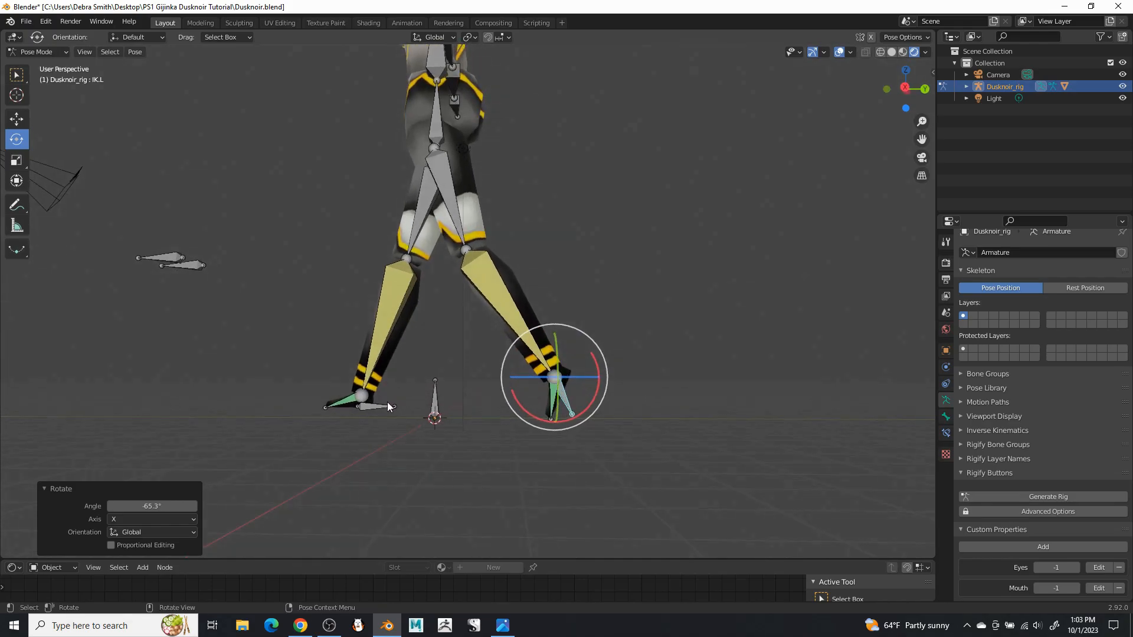
left_click(389, 403)
left_click_drag(401, 399, 400, 410)
- Move the Pelvis bone down slightly so the hips drop and both knees bend
middle_click_drag(465, 333, 541, 297)
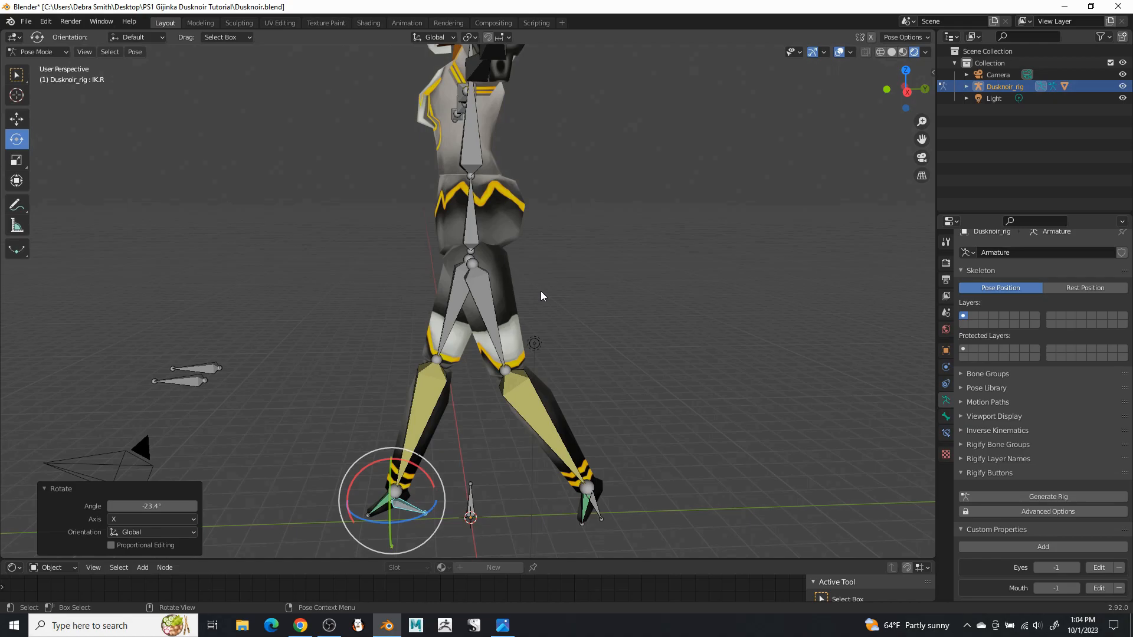
left_click(467, 230)
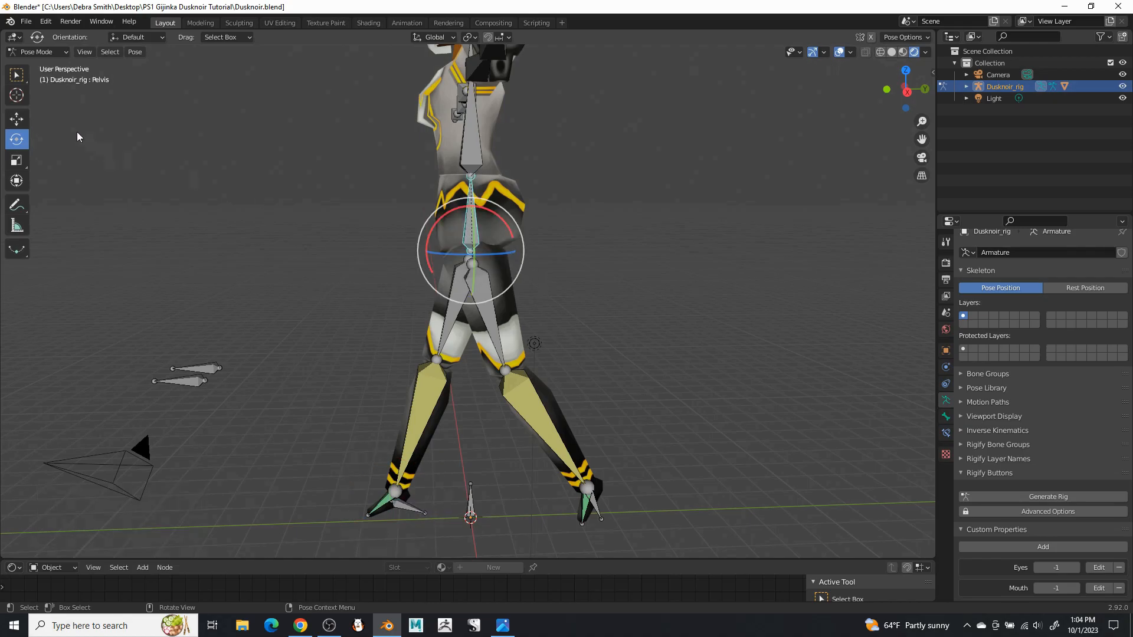
left_click(17, 119)
left_click_drag(475, 205, 471, 218)
mouse_move(505, 235)
middle_mouse_down()
mouse_move(511, 255)
mouse_move(501, 213)
middle_mouse_up()
- Move the IK.R bone about -0.2 m along Y and rotate it about -33.3° around X
middle_click_drag(419, 435, 424, 417)
left_click(407, 425)
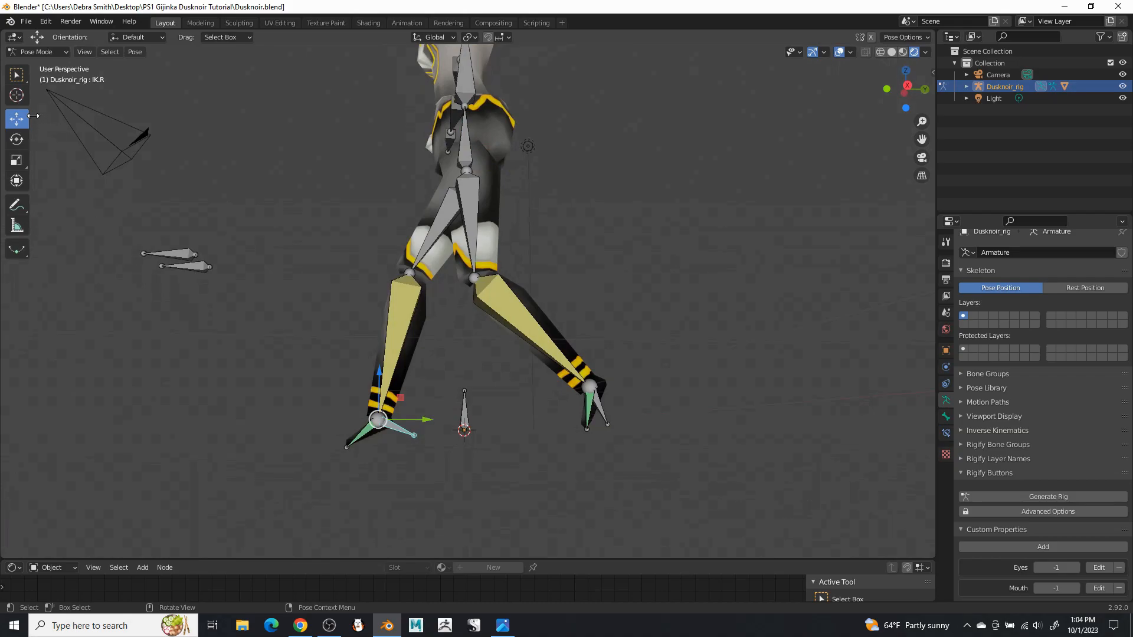
left_click_drag(435, 419, 425, 398)
middle_click_drag(426, 394, 448, 386, "shift")
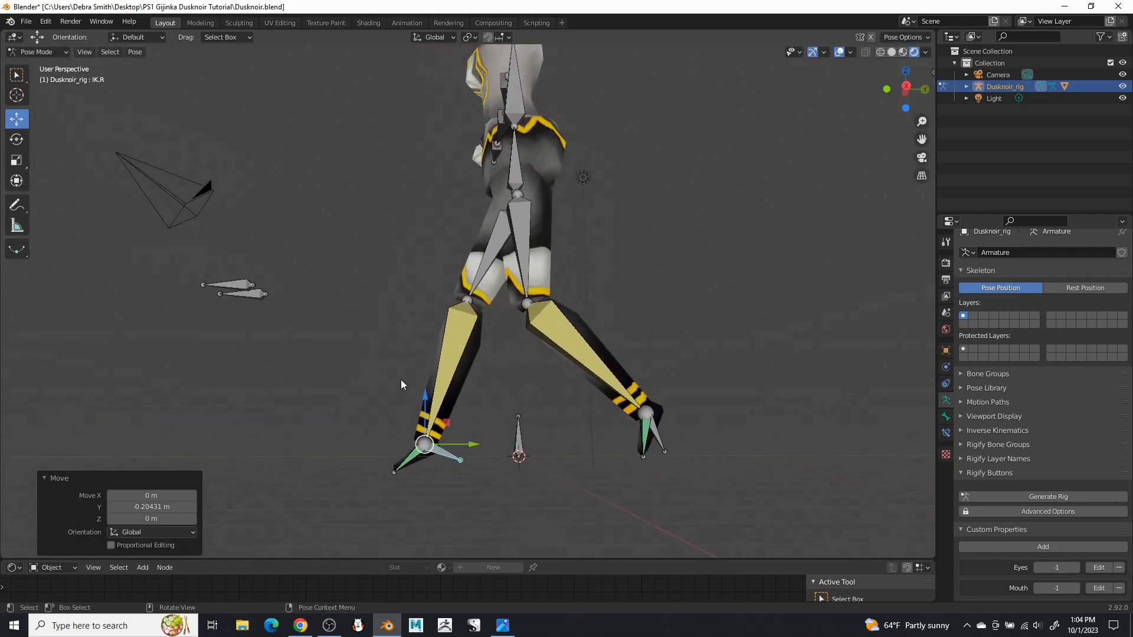
left_click(16, 139)
left_click_drag(469, 463, 487, 519)
middle_click_drag(496, 409, 489, 444, "shift")
- Raise the IK.R bone and move it about 0.51 m along Y, back under the body
left_click(17, 118)
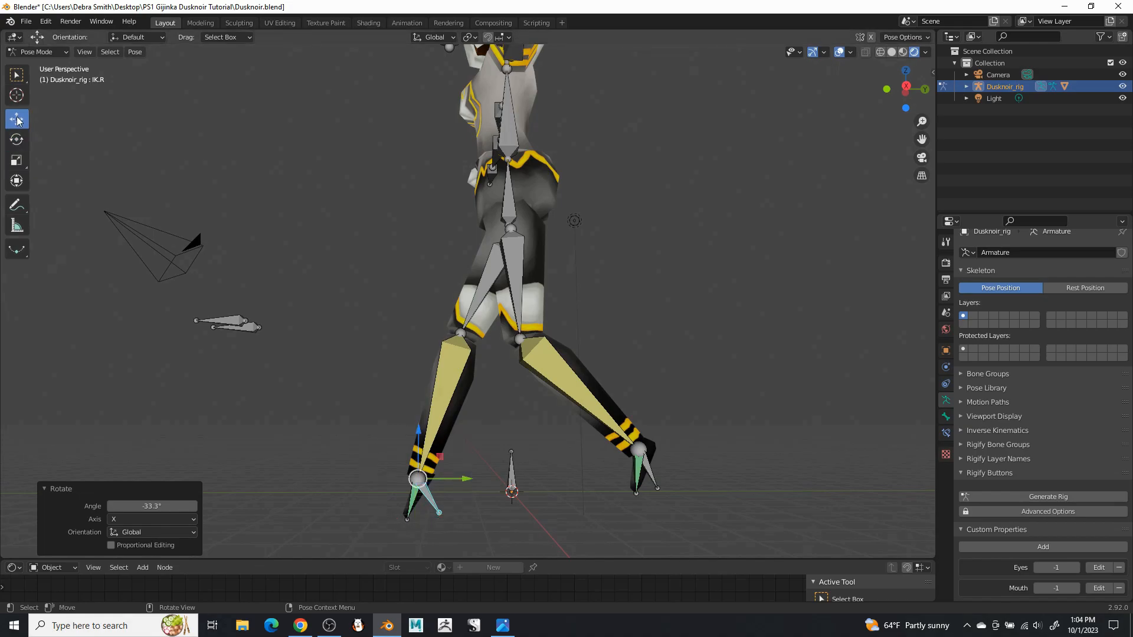
left_click_drag(416, 433, 417, 410)
left_click_drag(474, 455, 494, 450)
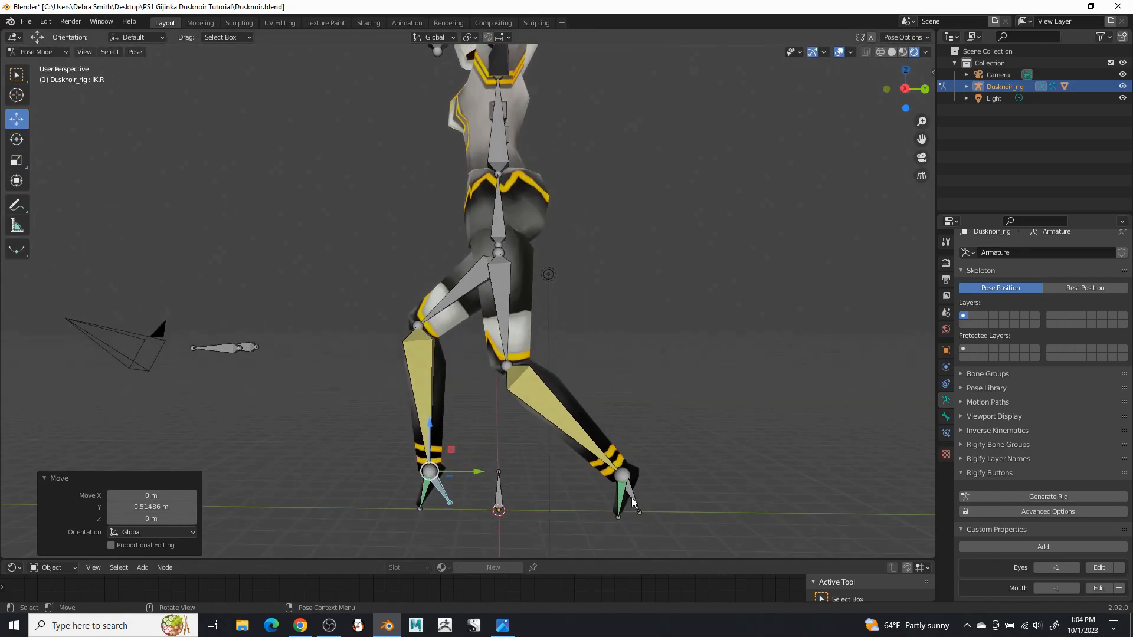
- Move the IK.L bone upward and farther back to extend the rear leg
left_click(648, 478)
middle_click_drag(697, 458, 680, 455)
left_click_drag(671, 455, 715, 425)
left_click_drag(659, 401, 665, 382)
left_click_drag(701, 431, 717, 418)
- Tilt the Pelvis bone forward about 32.8° around X and move it about -1.68 m along Y
middle_click_drag(667, 361, 679, 384)
left_click(506, 273)
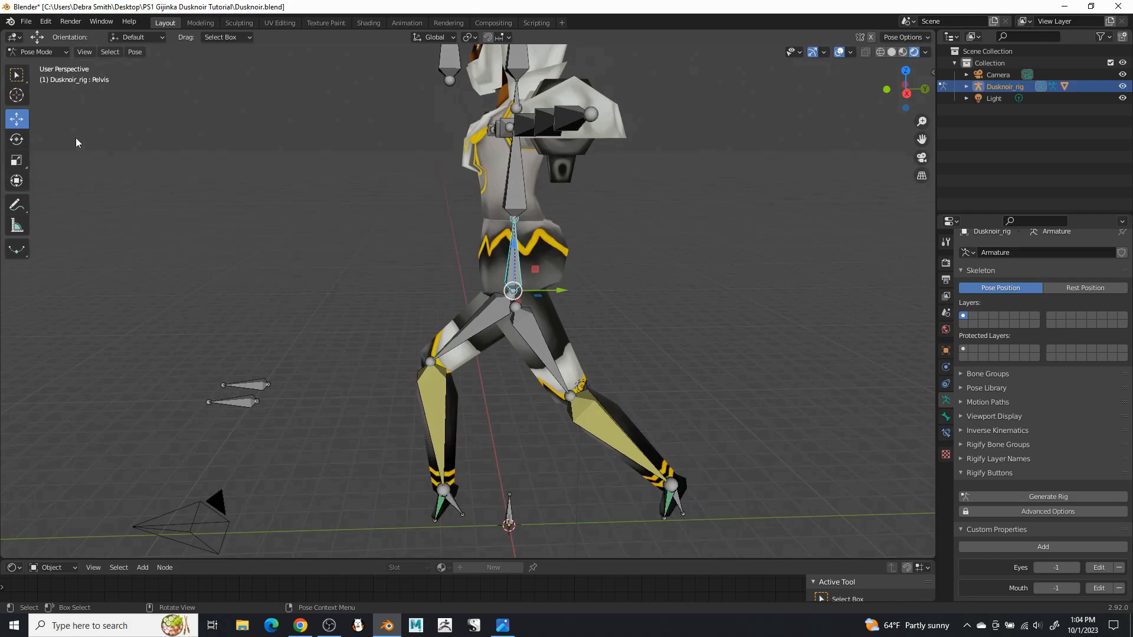
left_click(17, 139)
left_click_drag(548, 260, 512, 230)
middle_click_drag(512, 230, 517, 225)
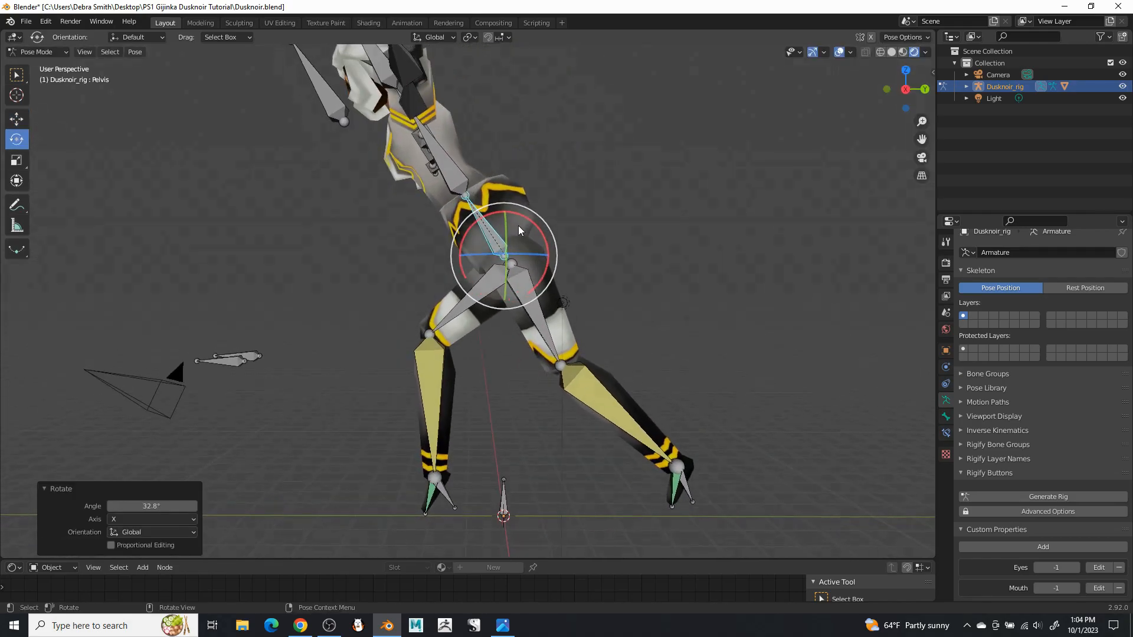
left_click_drag(536, 229, 489, 268)
left_click(17, 118)
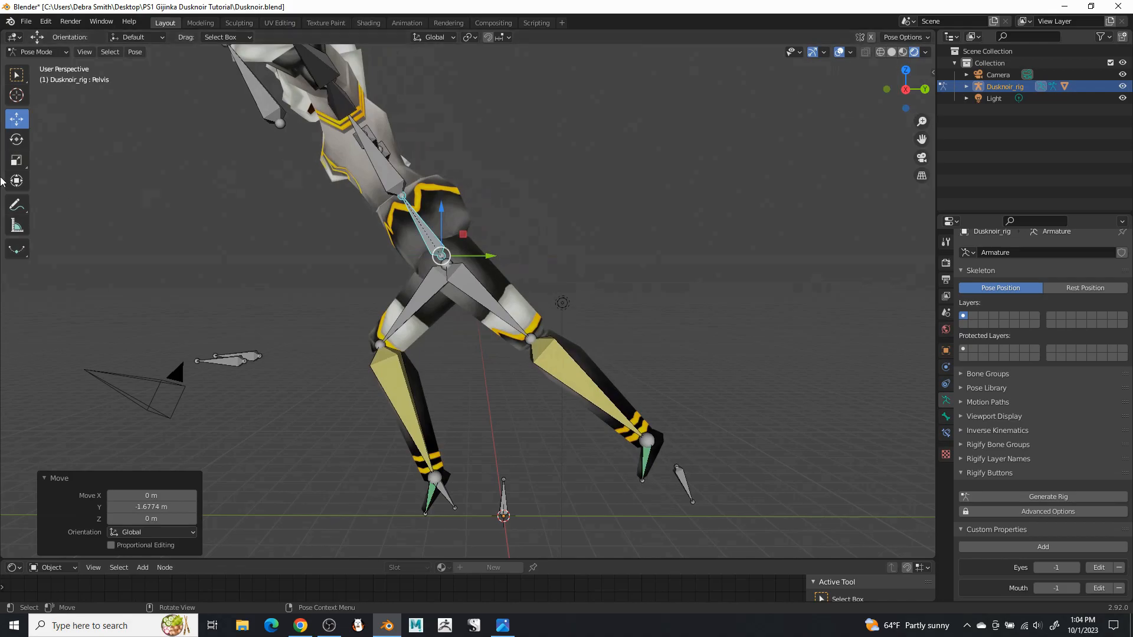
- Raise the IK.L bone, shift it about -0.27 m along Y, and rotate the rear foot in line with the leg
left_click(676, 468)
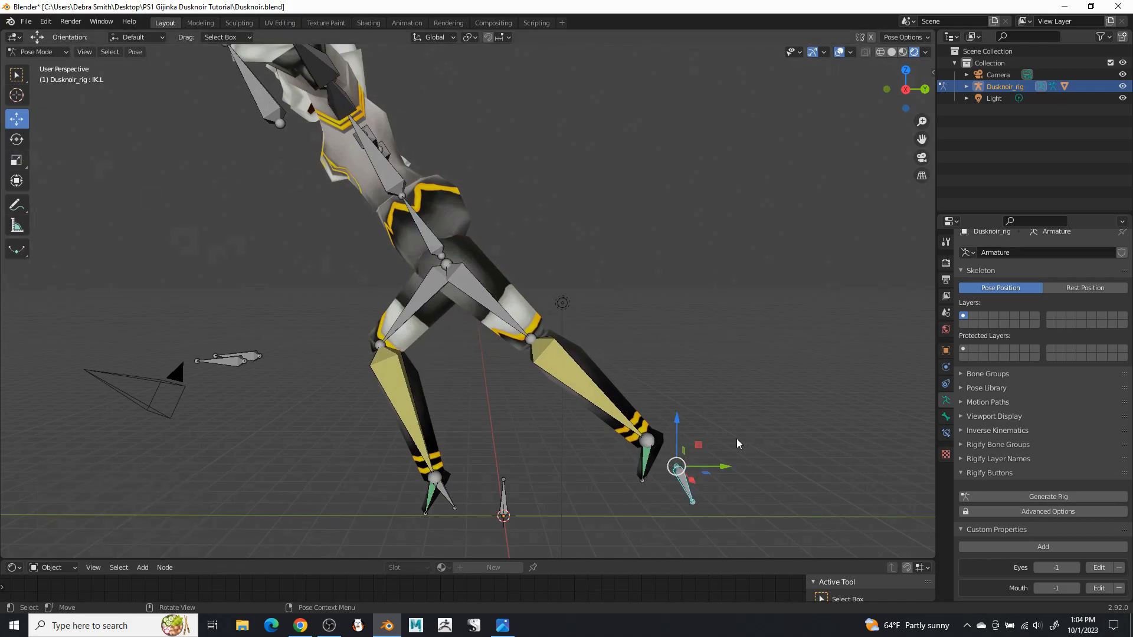
left_click_drag(680, 425, 716, 397)
middle_click_drag(647, 316, 681, 349, "shift")
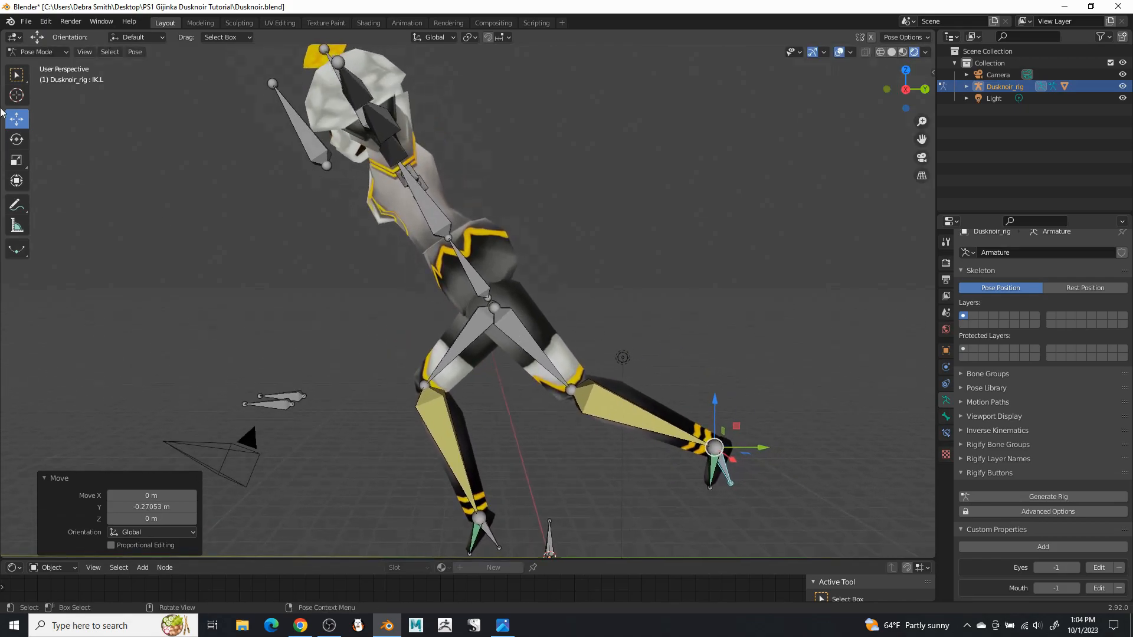
left_click(16, 139)
left_click_drag(679, 418, 733, 393)
middle_click_drag(706, 386, 608, 378)
- Twist the Pelvis bone about -33° around Z and adjust its tilt for the running lean
middle_click_drag(567, 284, 498, 307)
left_click(497, 307)
middle_click_drag(582, 317, 642, 306)
left_click_drag(640, 312, 622, 302)
middle_click_drag(623, 302, 560, 299)
scroll(560, 299, "up", 1)
middle_click_drag(560, 299, 570, 331)
left_click_drag(481, 364, 473, 330)
middle_click_drag(583, 258, 615, 270, "shift")
- Rotate the Chest bone to counter the pelvis twist and turn the torso toward the front
middle_click_drag(531, 278, 506, 289)
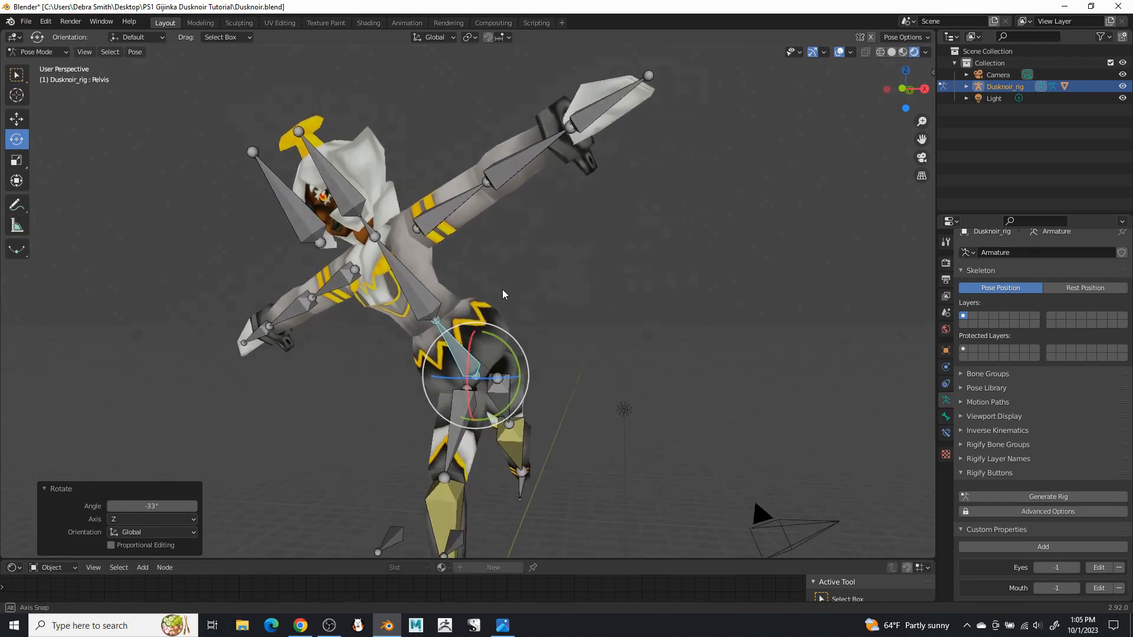
left_click(422, 274)
middle_click_drag(436, 276, 470, 321)
left_click_drag(470, 322, 493, 298)
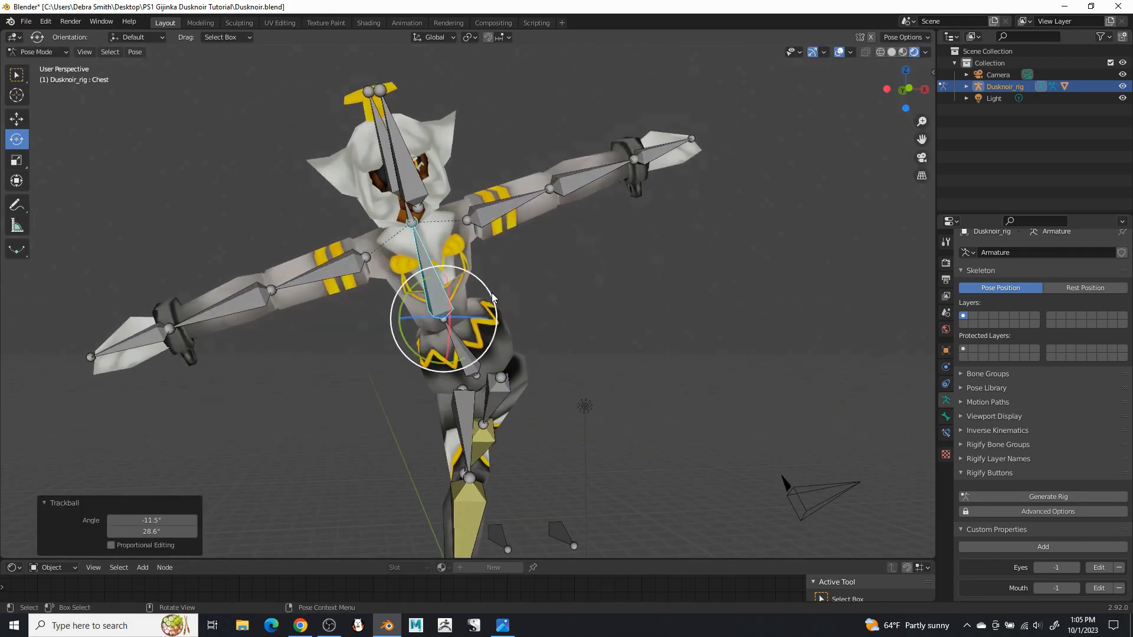
left_click_drag(423, 281, 435, 274)
mouse_move(435, 274)
middle_mouse_down()
mouse_move(426, 266)
mouse_move(417, 284)
middle_mouse_up()
left_click_drag(411, 291, 399, 315)
- Rotate the Neck bone about -9° around Y and adjust the rotation of the head bone
middle_click_drag(399, 315, 491, 264)
left_click(485, 243)
left_click_drag(525, 267, 524, 264)
middle_click_drag(524, 263, 490, 268)
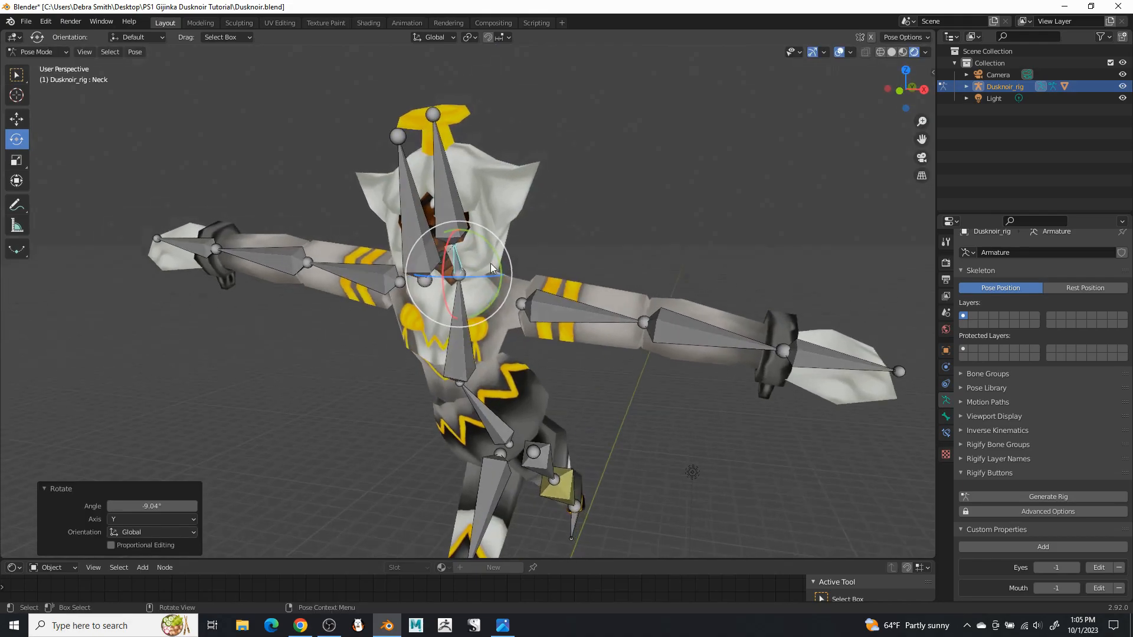
left_click(457, 211)
left_click_drag(470, 247, 498, 233)
middle_click_drag(498, 233, 514, 212)
- Reposition the Eyes bone in front of the character's face
left_click(440, 173)
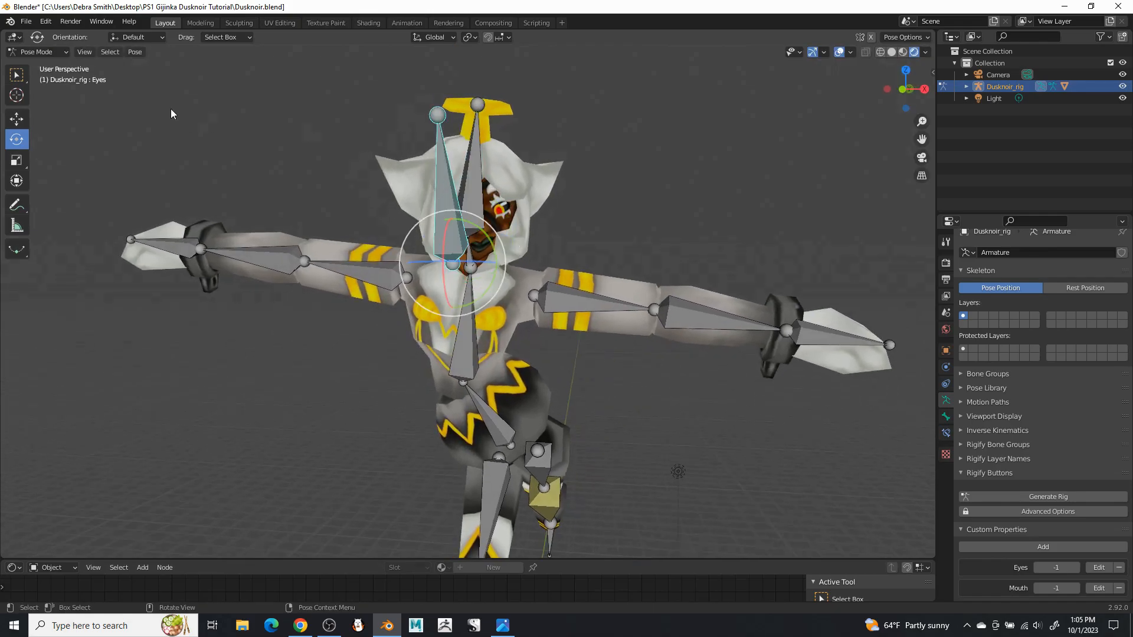
left_click(7, 119)
left_click_drag(512, 263, 455, 204)
- Twist the Chest bone around Z so the left shoulder swings back and the right shoulder comes forward
middle_click_drag(487, 186, 553, 85)
left_click(506, 236)
middle_click_drag(508, 236, 651, 219)
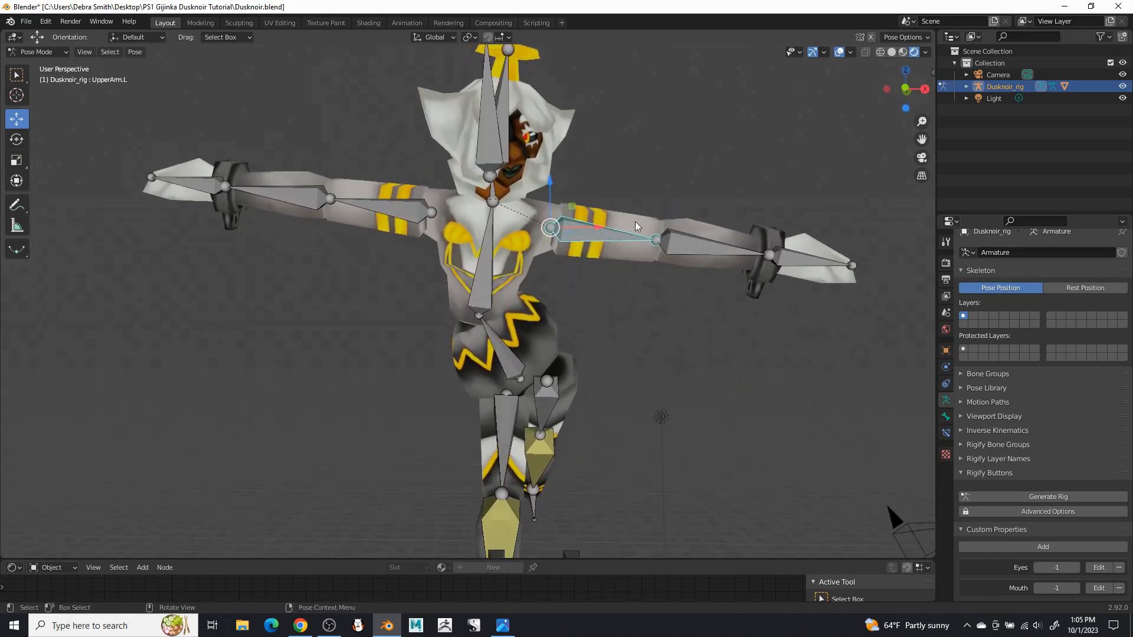
left_click(486, 285)
left_click(17, 139)
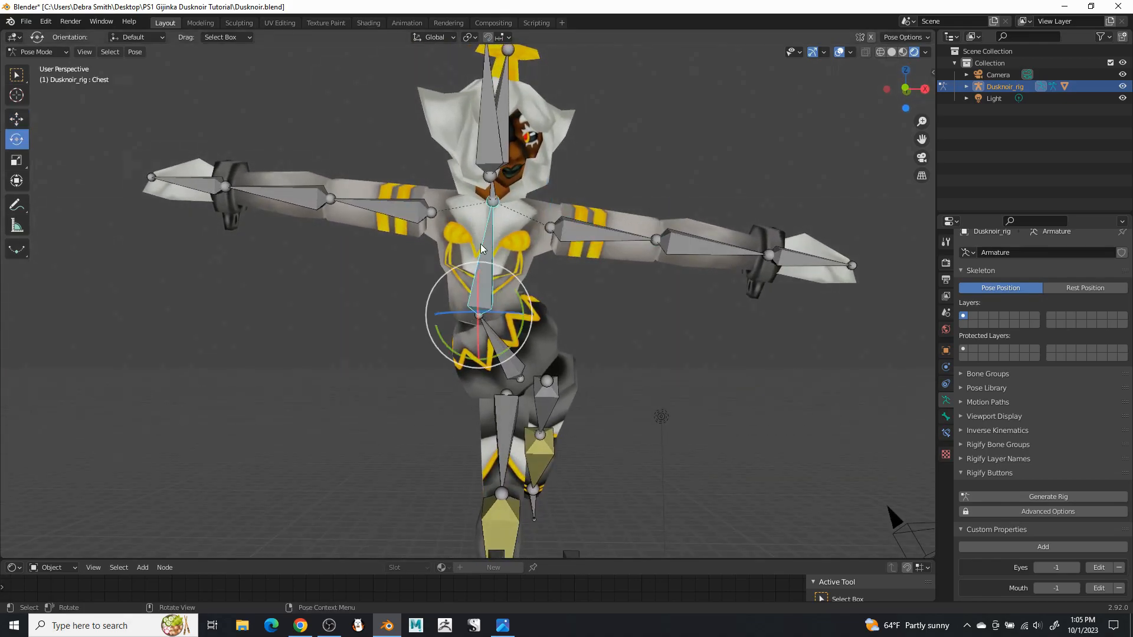
left_click_drag(511, 322, 508, 308)
- Rotate the Neck bone around Z to turn the head back toward the front
middle_click_drag(506, 182, 495, 255, "shift")
left_click(503, 274)
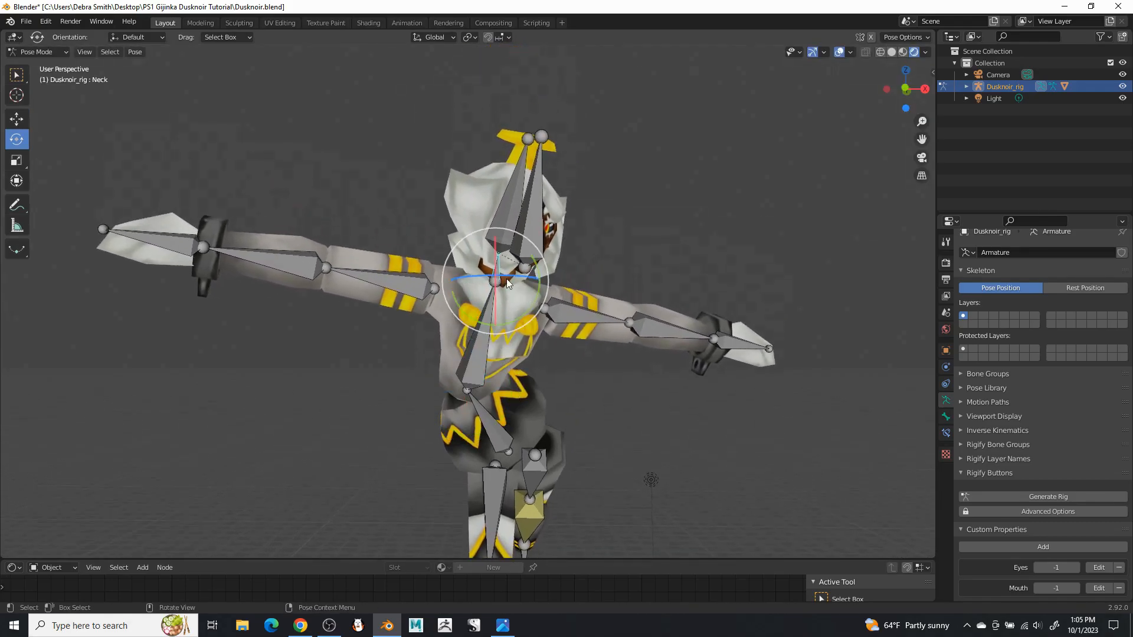
left_click_drag(518, 278, 515, 273)
- Rotate the UpperArm.L bone down beside the torso and angle it backward
middle_click_drag(515, 273, 383, 282)
left_click(513, 321)
middle_click_drag(535, 320, 563, 297)
left_click_drag(563, 298, 571, 295)
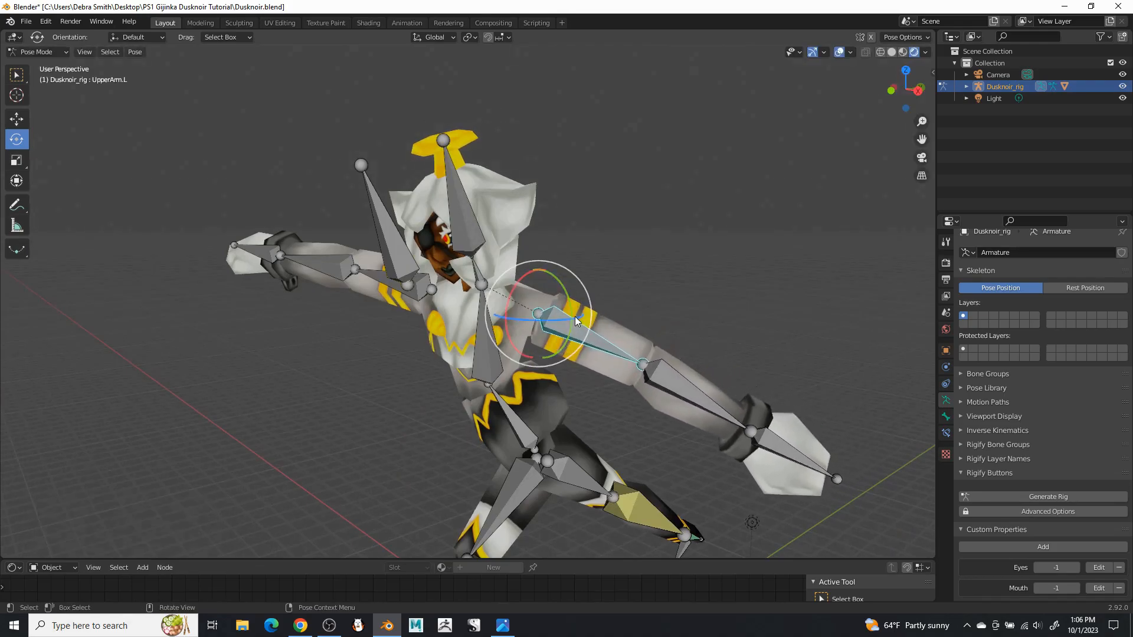
middle_click_drag(592, 281, 644, 242)
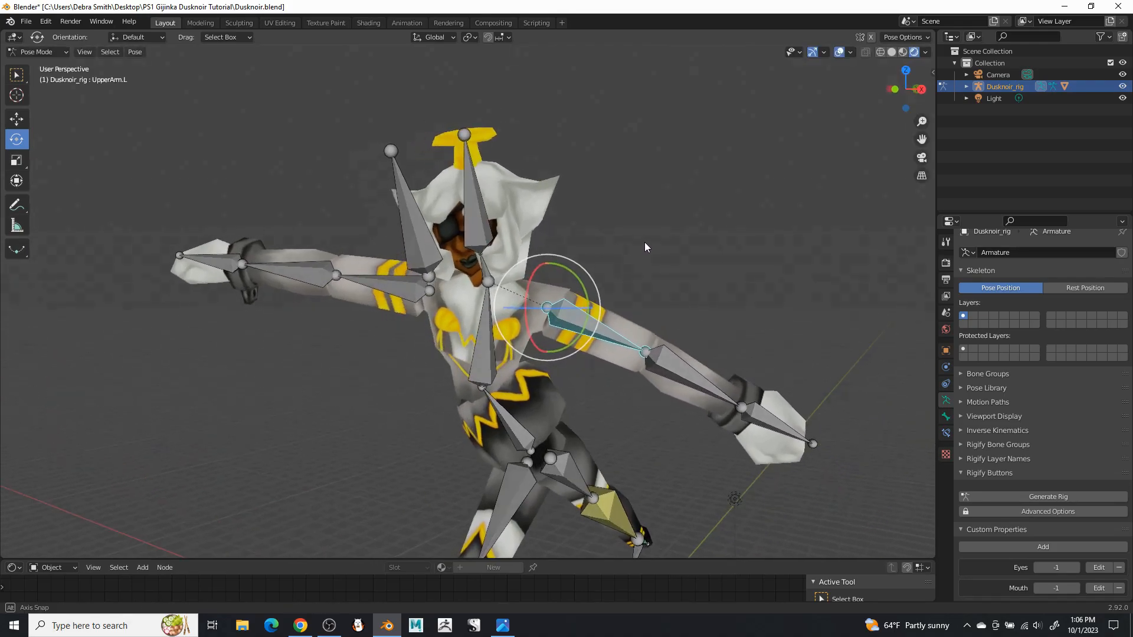
key("ctrl+z")
left_click_drag(581, 281, 569, 321)
middle_click_drag(569, 322, 516, 248)
left_click_drag(516, 248, 503, 232)
- Bend the LowerArm.L bone forward by rotating it about -51.7° around X
left_click(555, 377)
key("r")
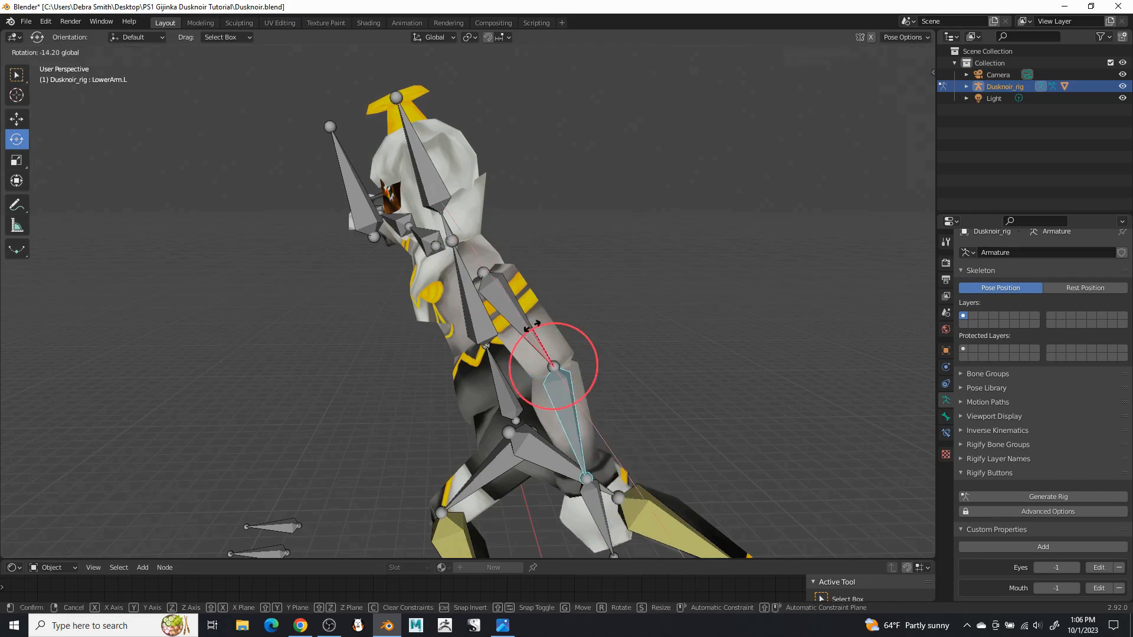
left_click(560, 316)
- Swing the UpperArm.L bone outward from the body and adjust the LowerArm.L rotation to match
middle_click_drag(560, 315, 687, 305)
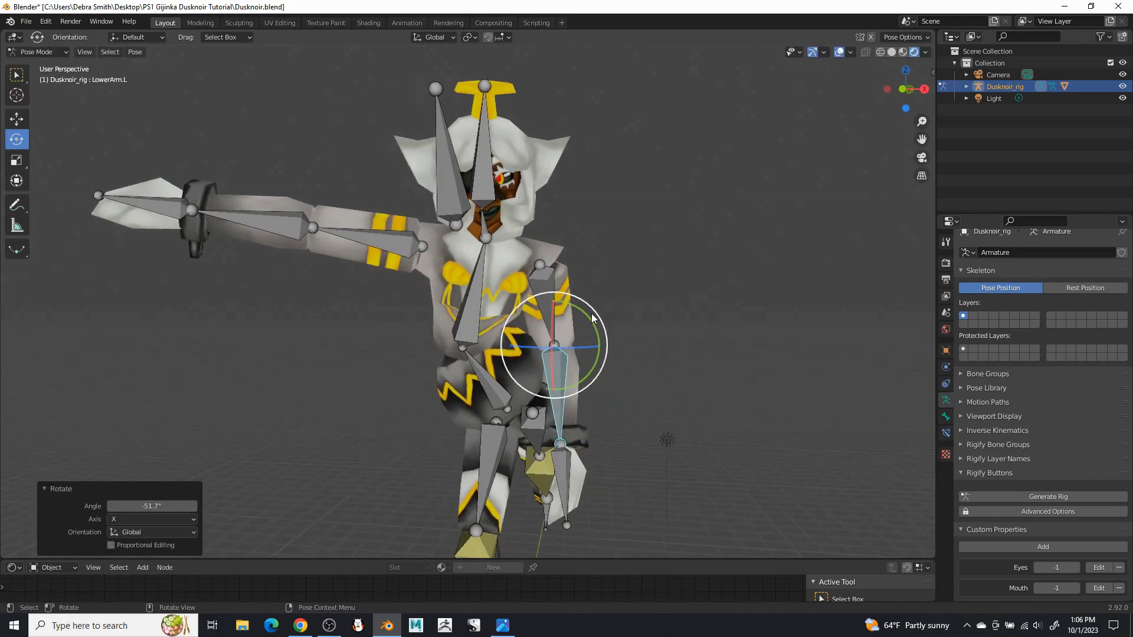
left_click(554, 328)
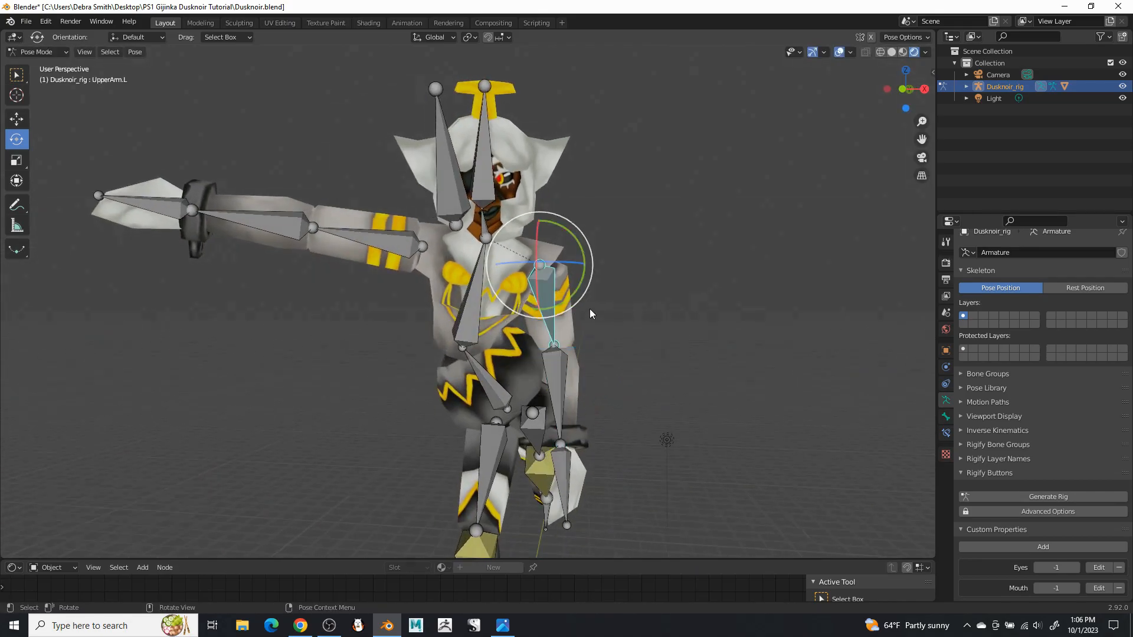
mouse_move(576, 253)
left_mouse_down()
mouse_move(577, 243)
mouse_move(580, 254)
left_mouse_up()
left_click(583, 391)
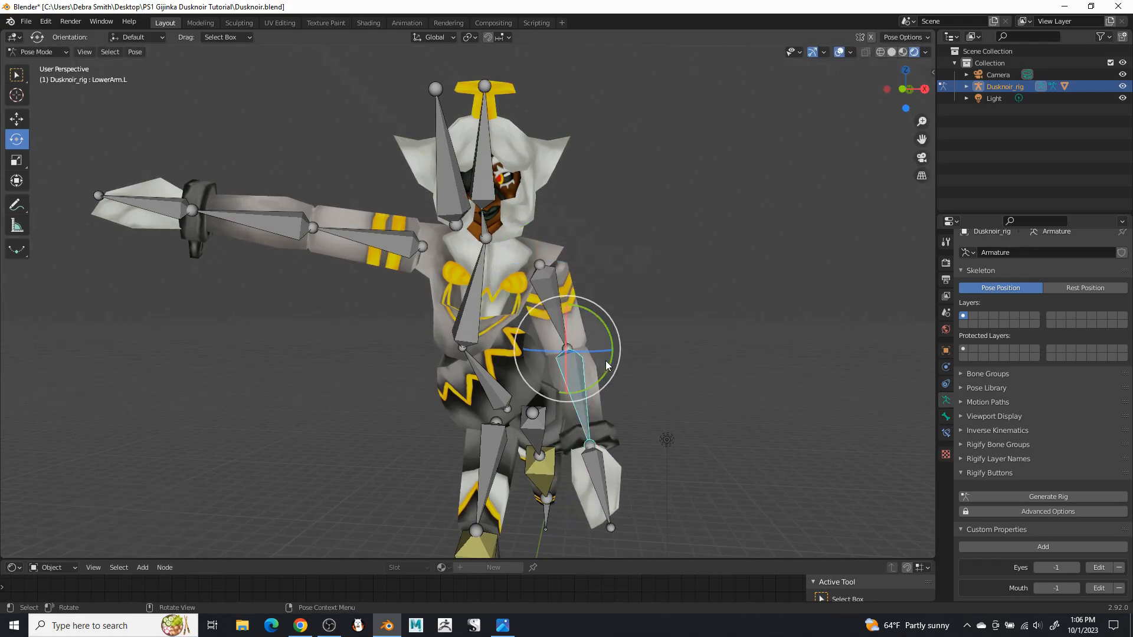
left_click_drag(610, 330, 611, 337)
middle_click_drag(596, 335, 353, 325)
mouse_move(355, 423)
left_mouse_down()
mouse_move(342, 415)
mouse_move(334, 426)
left_mouse_up()
- Rotate the UpperArm.R bone about 48.4° around Z to bring the right arm forward, and adjust its tilt
middle_click_drag(334, 426, 434, 354)
left_click(459, 306)
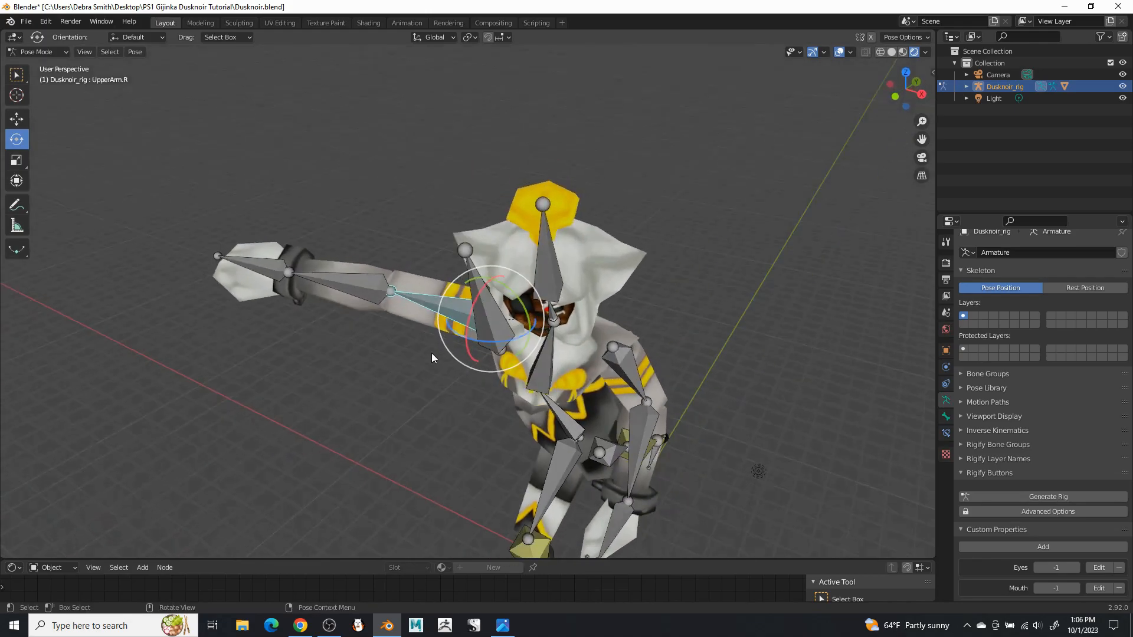
left_click_drag(498, 330, 512, 323)
middle_click_drag(512, 324, 560, 303)
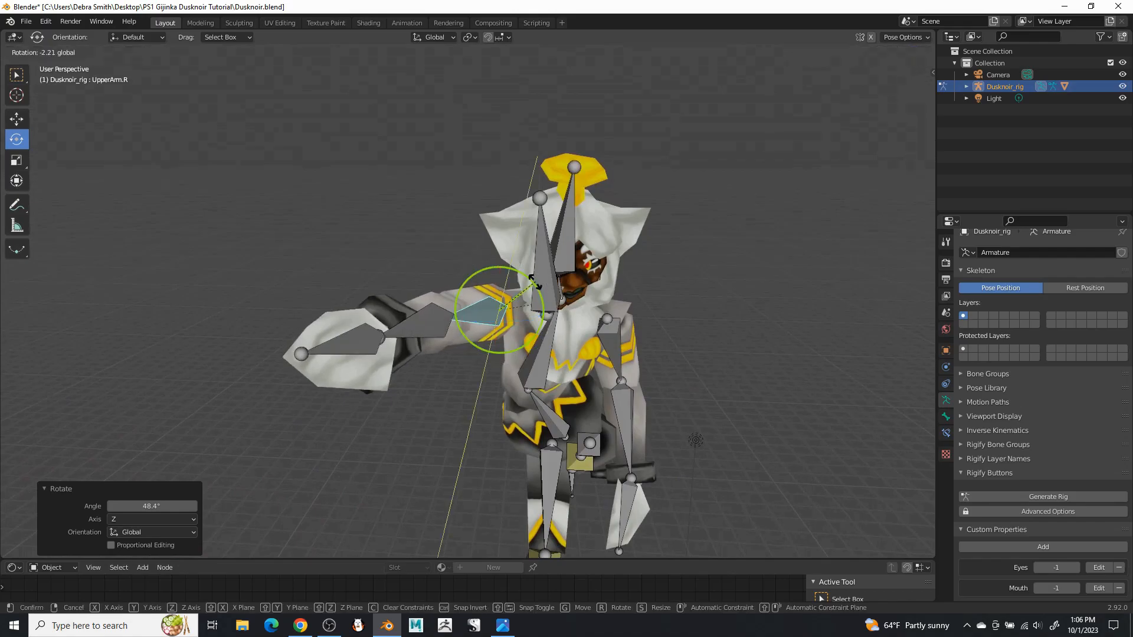
left_click(448, 316)
left_click_drag(469, 329, 485, 313)
- Rotate the lower bones of the right arm so it extends straight ahead of the body
middle_click_drag(485, 313, 295, 308)
left_click(295, 308)
left_click_drag(360, 302, 333, 247)
left_click_drag(319, 316, 369, 339)
middle_click_drag(369, 338, 446, 319)
left_click_drag(450, 321, 441, 339)
- Rotate the Chest bone backward around X to bring the upper body more upright
middle_click_drag(450, 322, 498, 251)
left_click(498, 252)
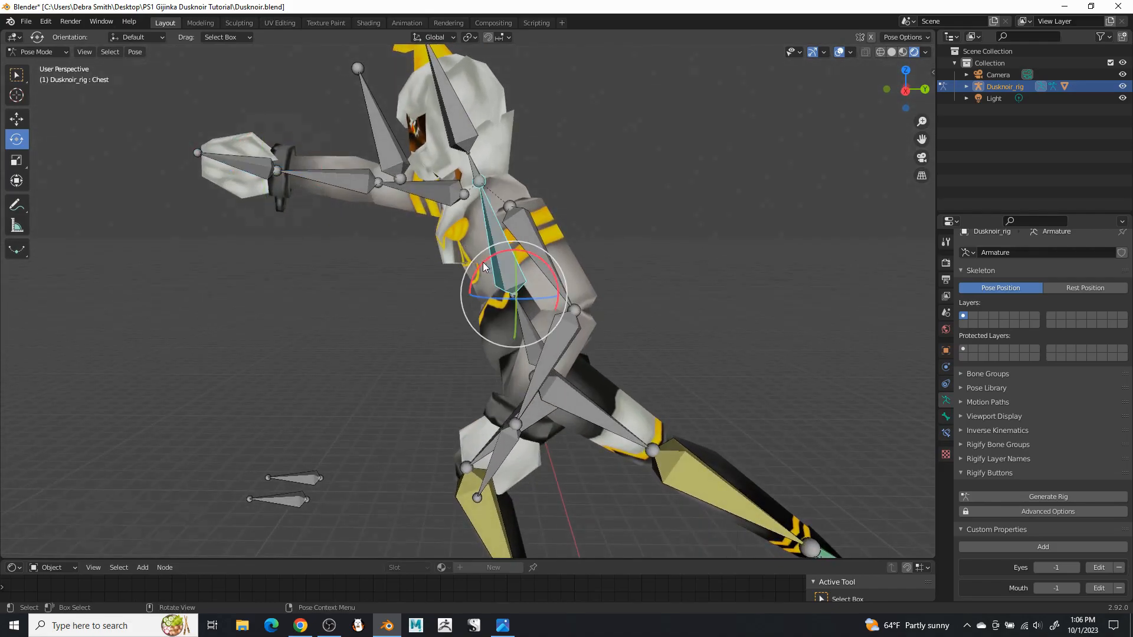
key("r")
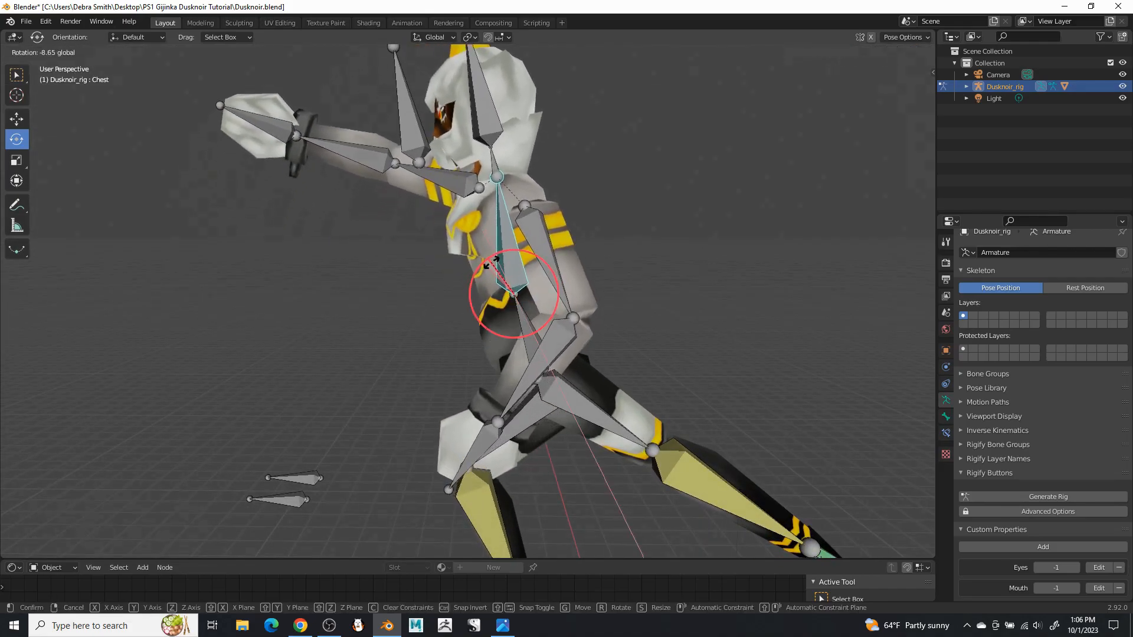
left_click(495, 266)
- Rotate the UpperArm.R bone downward around X so the right arm points forward
left_click(468, 173)
key("r")
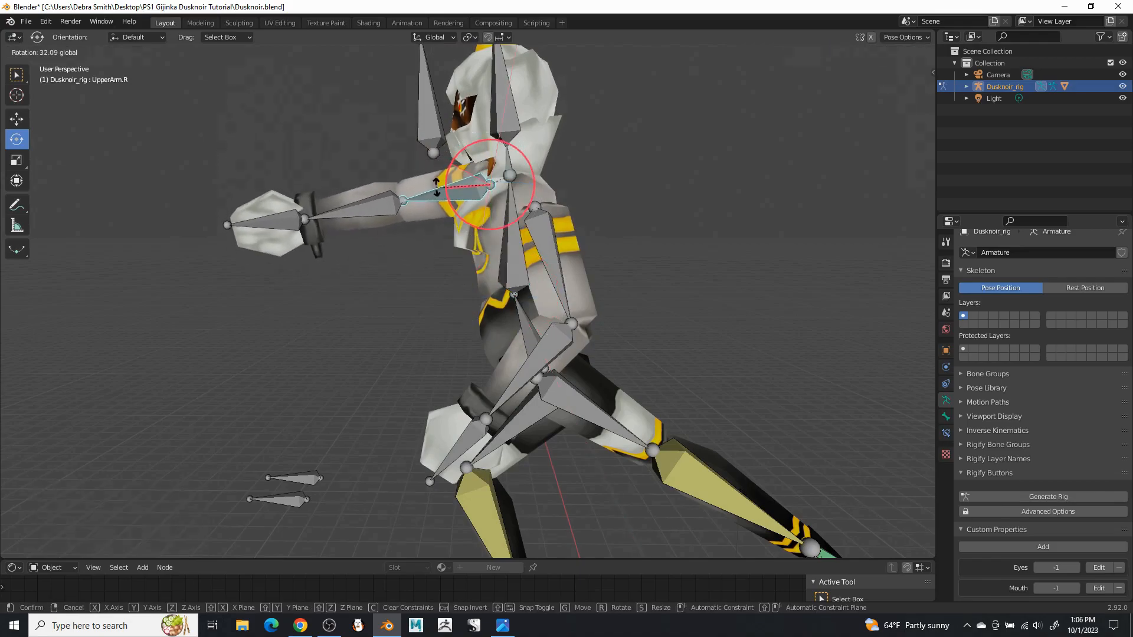
left_click(460, 220)
- Fine-tune the arm pose in side view with two further small bone rotations
middle_click_drag(461, 219, 494, 276)
key("r")
left_click(583, 309)
left_click(540, 324)
key("r")
left_click(514, 302)
- Lower the Pelvis bone about 0.66 m along Z to drop the body closer to the ground
left_click(489, 268)
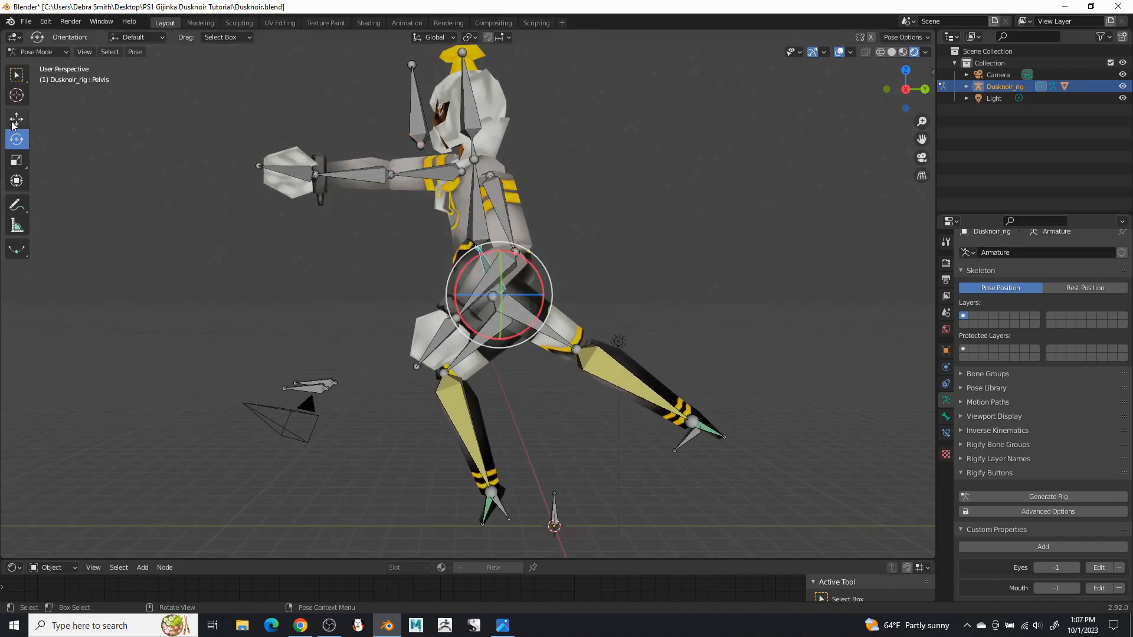
key("shift+space")
key("g")
left_click_drag(500, 255, 513, 277)
middle_click_drag(513, 277, 517, 282)
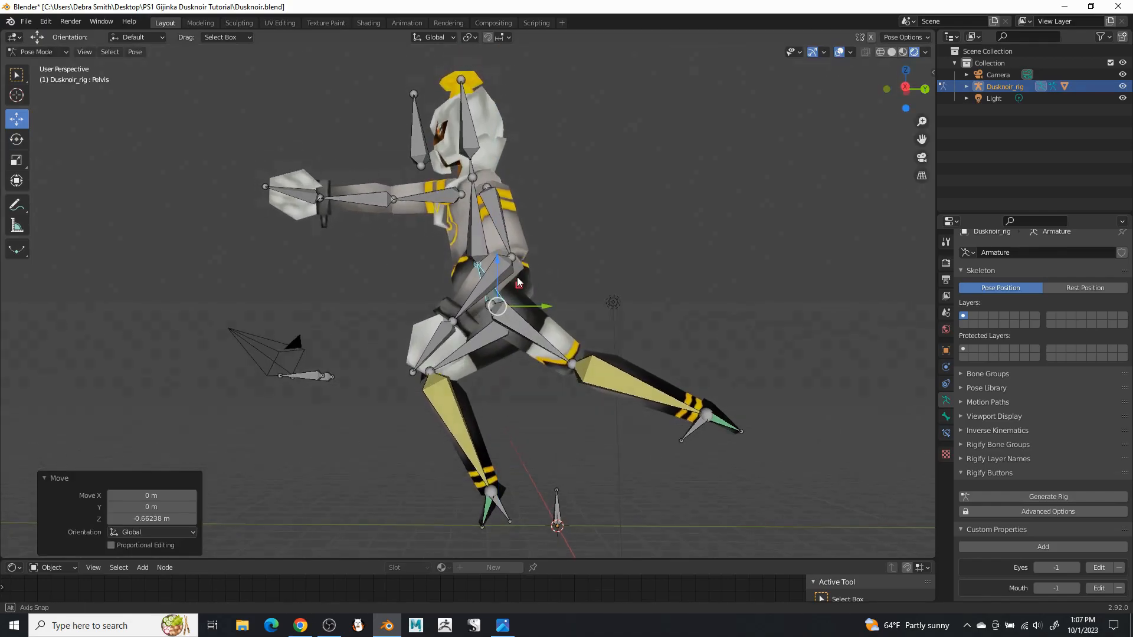
- Move the IK.R foot bone back about 1.76 m along Y so the right foot sits behind the knee
left_click(499, 518)
key("g")
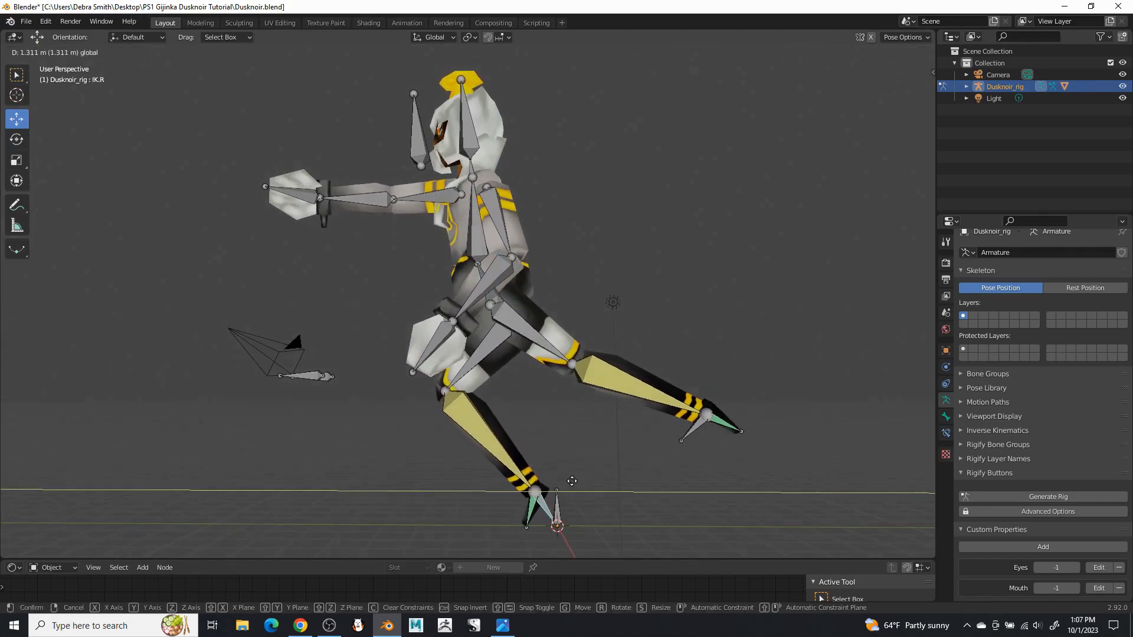
left_click(584, 475)
middle_click_drag(572, 456, 529, 349)
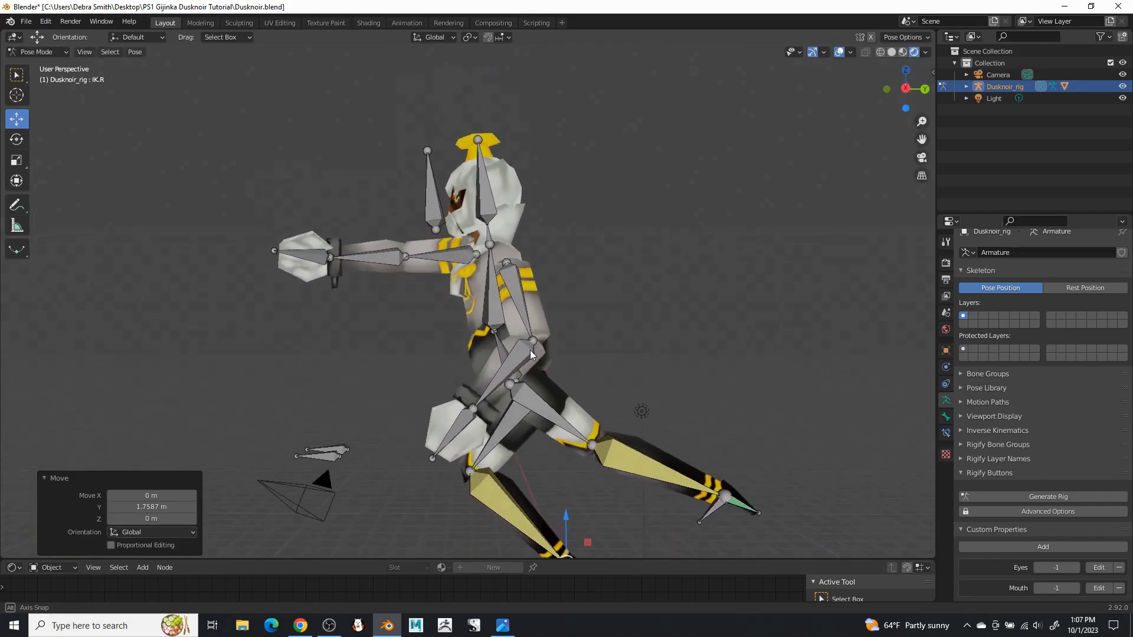
- Rotate the Chest bone -10° around X to lean it back, and rotate the right upper arm back to level
left_click(498, 349)
left_click(12, 139)
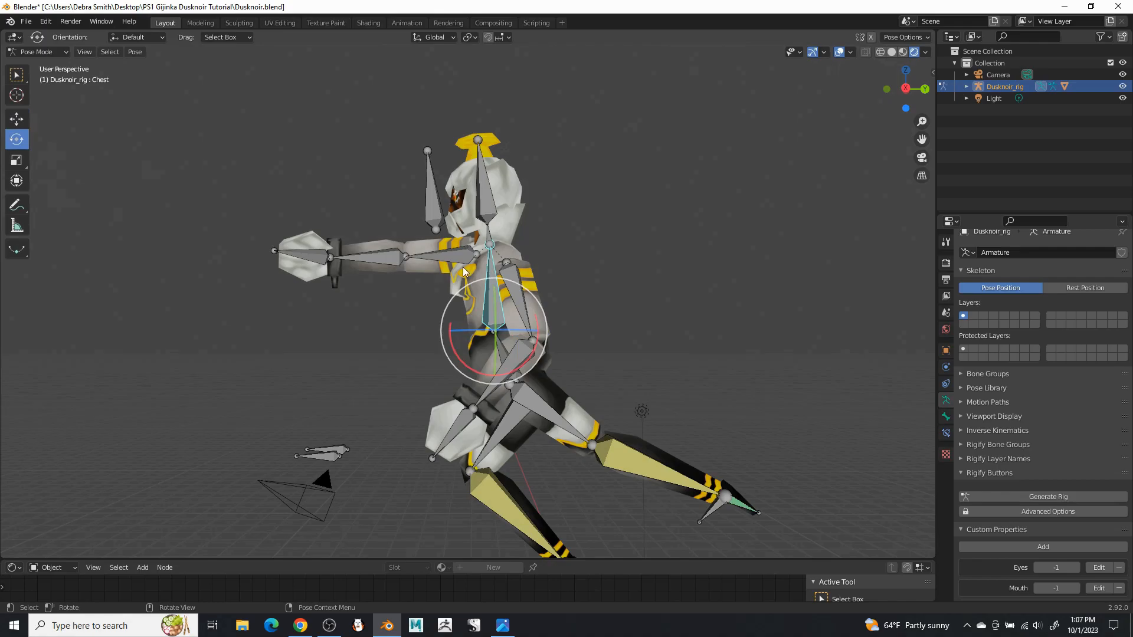
left_click_drag(453, 339, 466, 326)
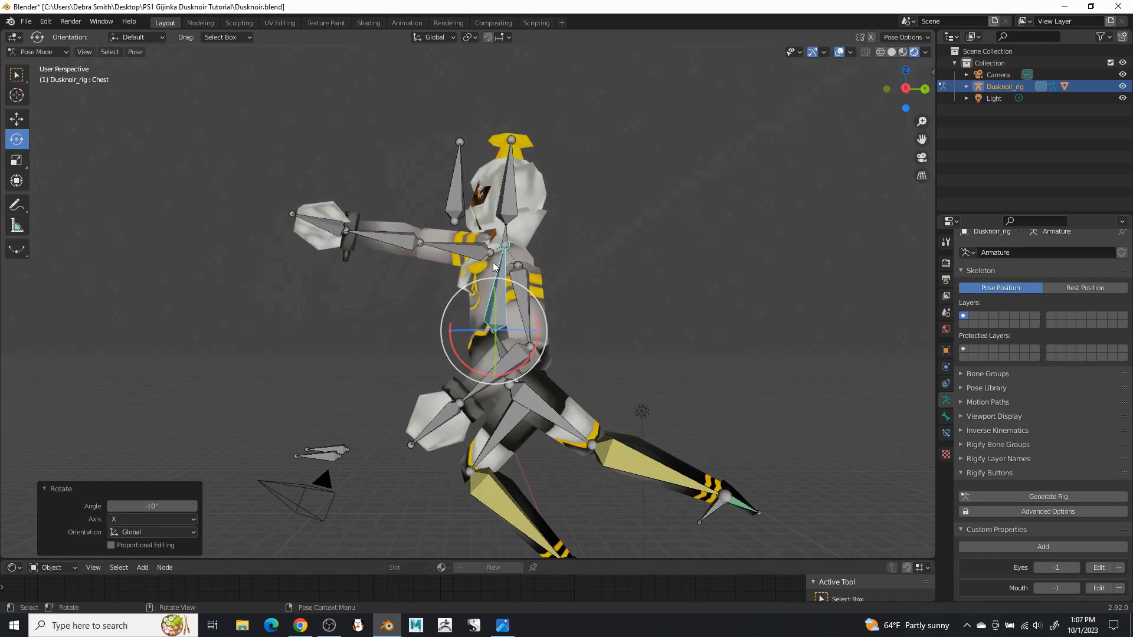
left_click(484, 247)
left_click_drag(447, 258, 461, 265)
- Turn the Head bone about 7° around the Z axis
left_click(504, 236)
middle_click_drag(620, 225, 516, 238)
left_click(533, 233)
left_click_drag(537, 250, 557, 245)
middle_click_drag(556, 244, 643, 229)
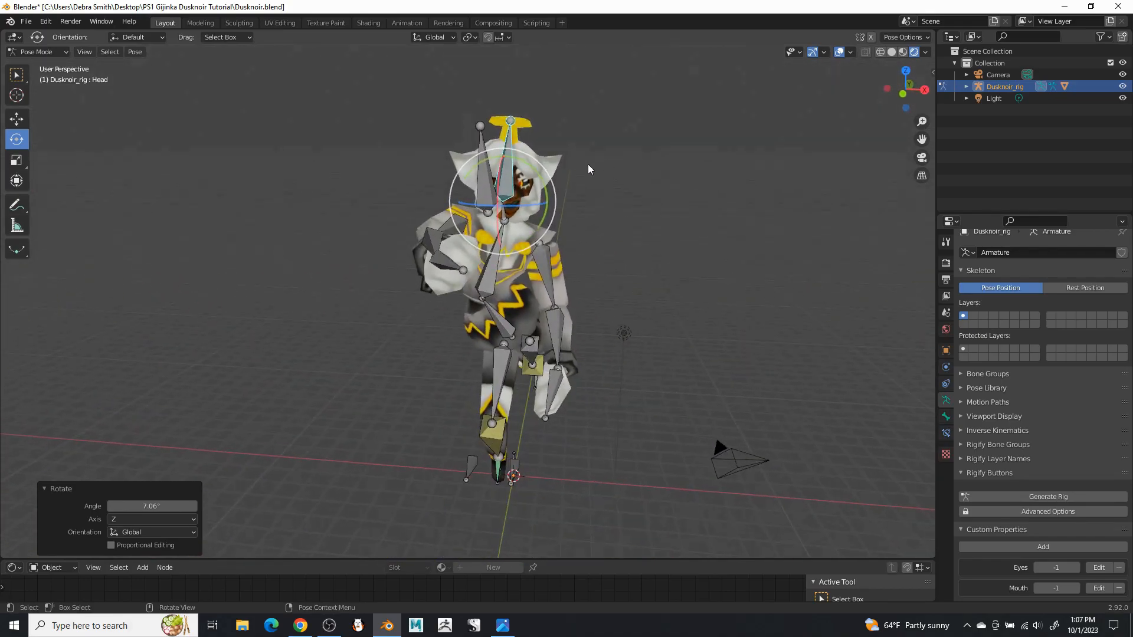
- Return to Object Mode, deselect the rig and hide the Dusknoir_rig armature in the viewport
left_click(42, 52)
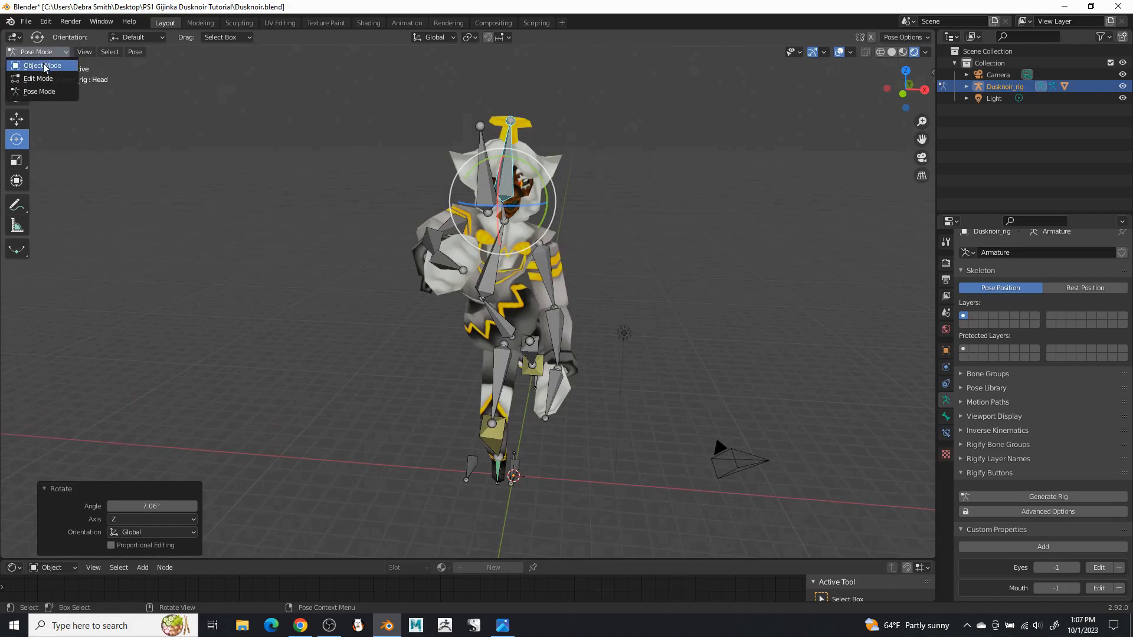
left_click(45, 67)
left_click(207, 186)
middle_click_drag(312, 168, 295, 177)
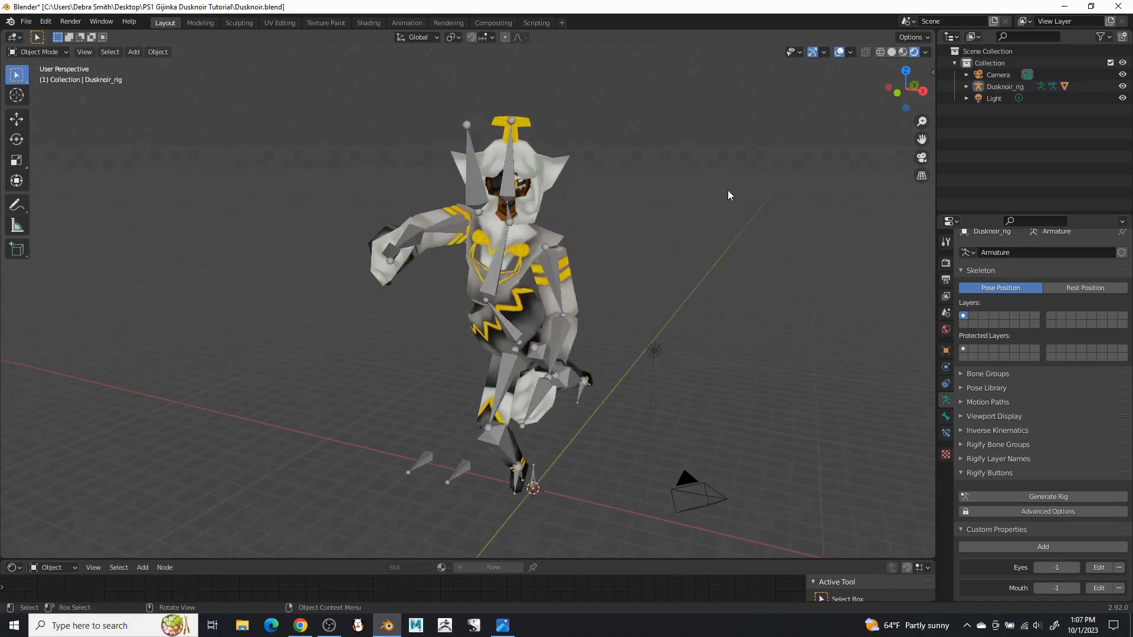
left_click(1122, 86)
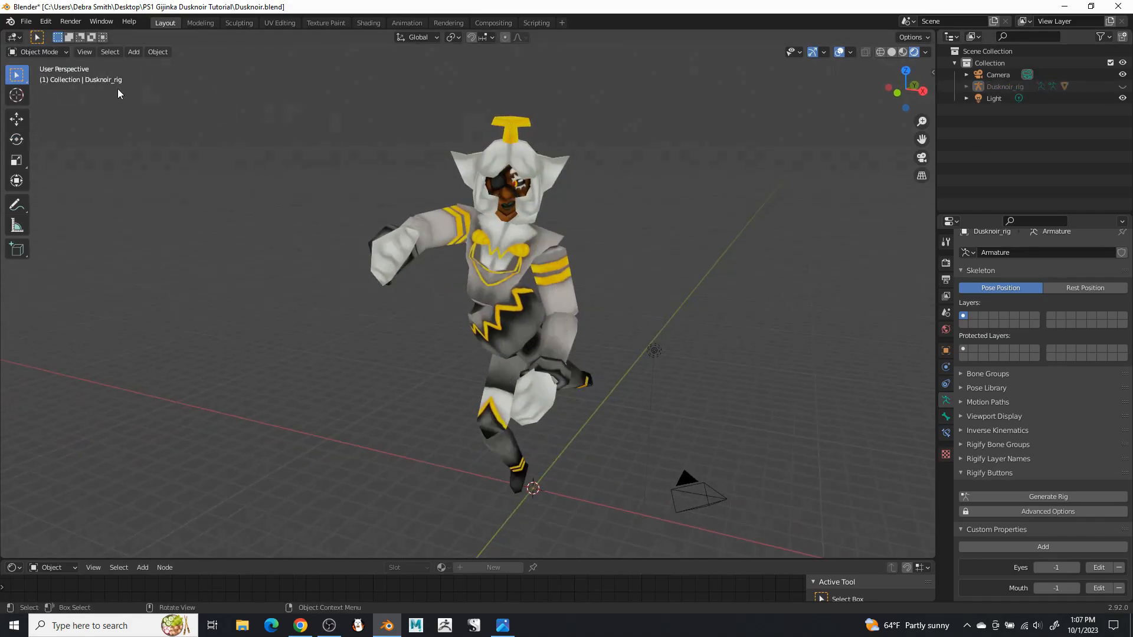
middle_click_drag(378, 118, 385, 134)
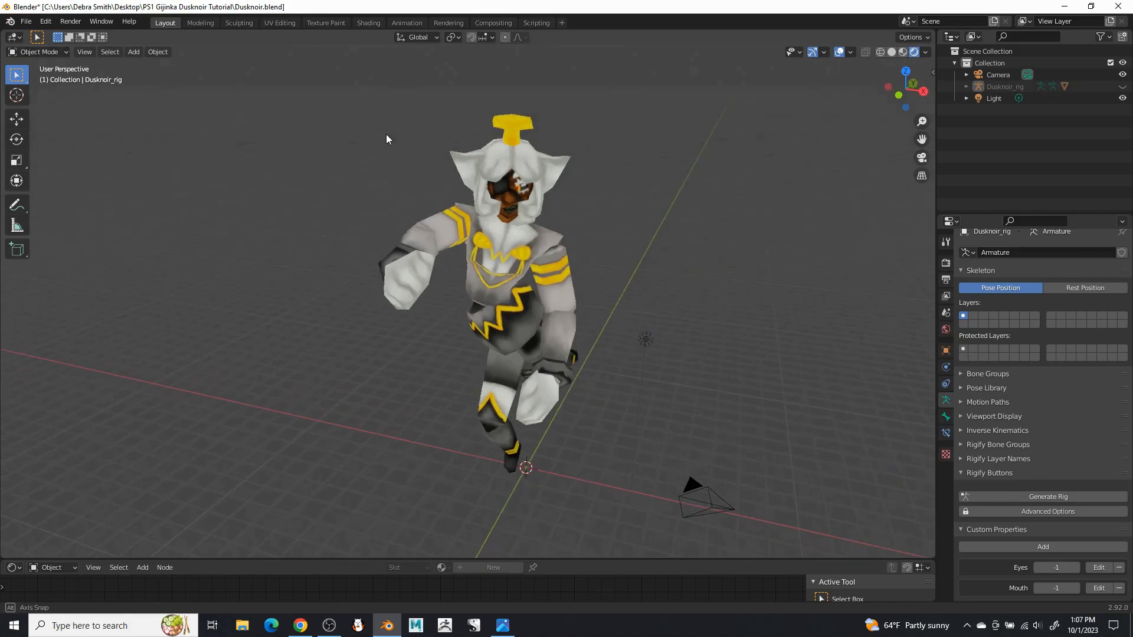
- Save the posed scene as a new file named Dusknoir_IcePunch.blend in the same folder
left_click(24, 22)
left_click(47, 110)
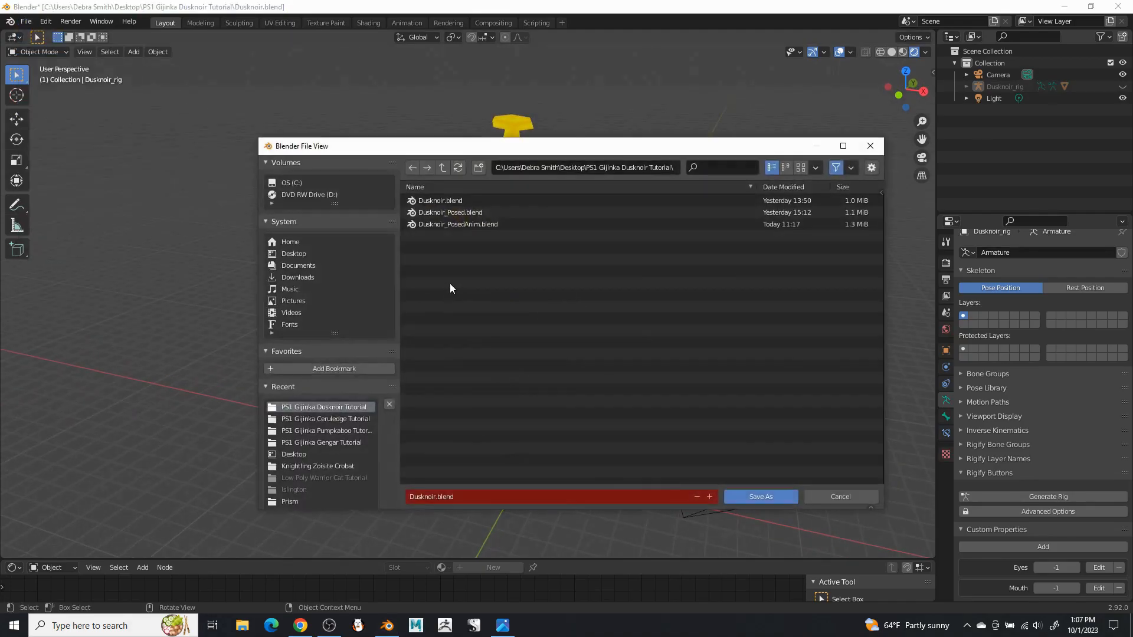
left_click_drag(462, 499, 441, 498)
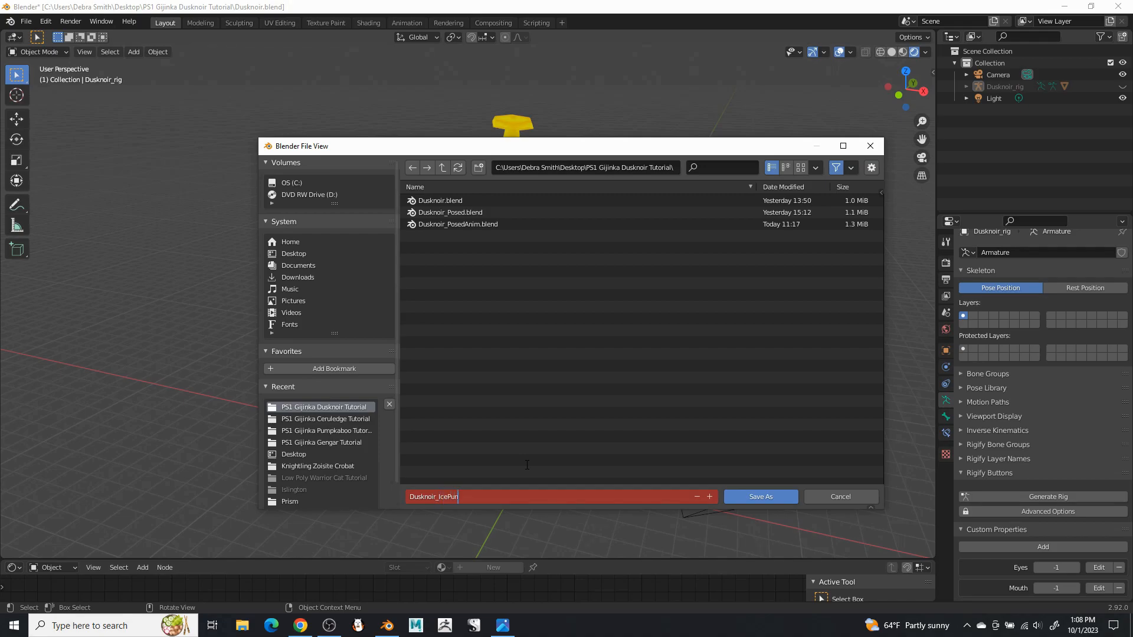
key("Return")
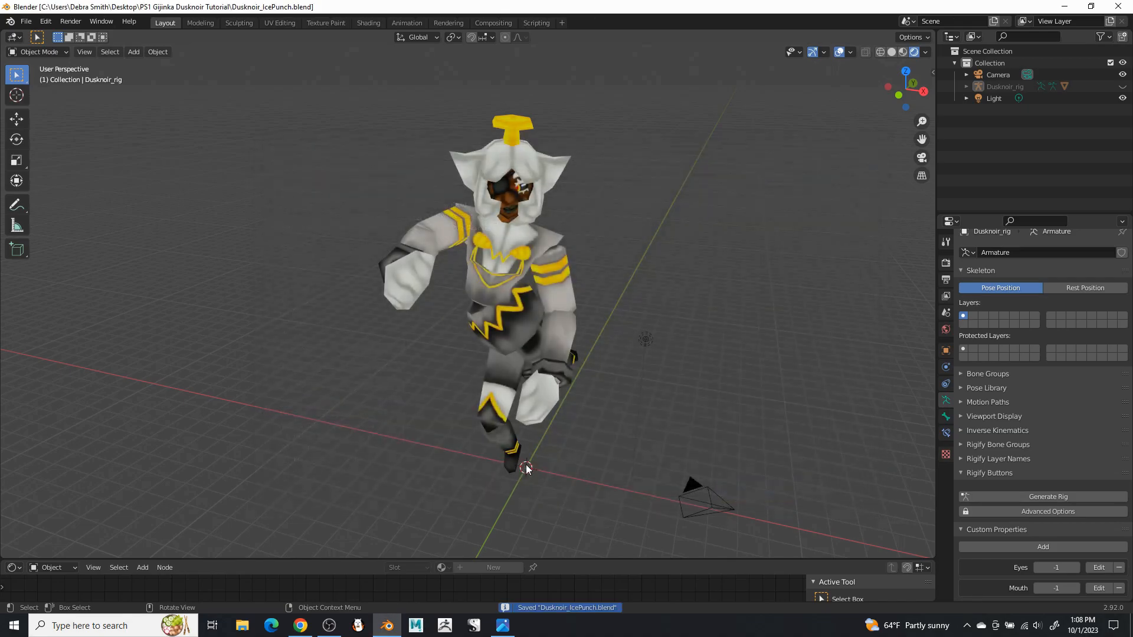
- Add a UV sphere with 6 segments and 6 rings at the origin
middle_click_drag(542, 371, 502, 330)
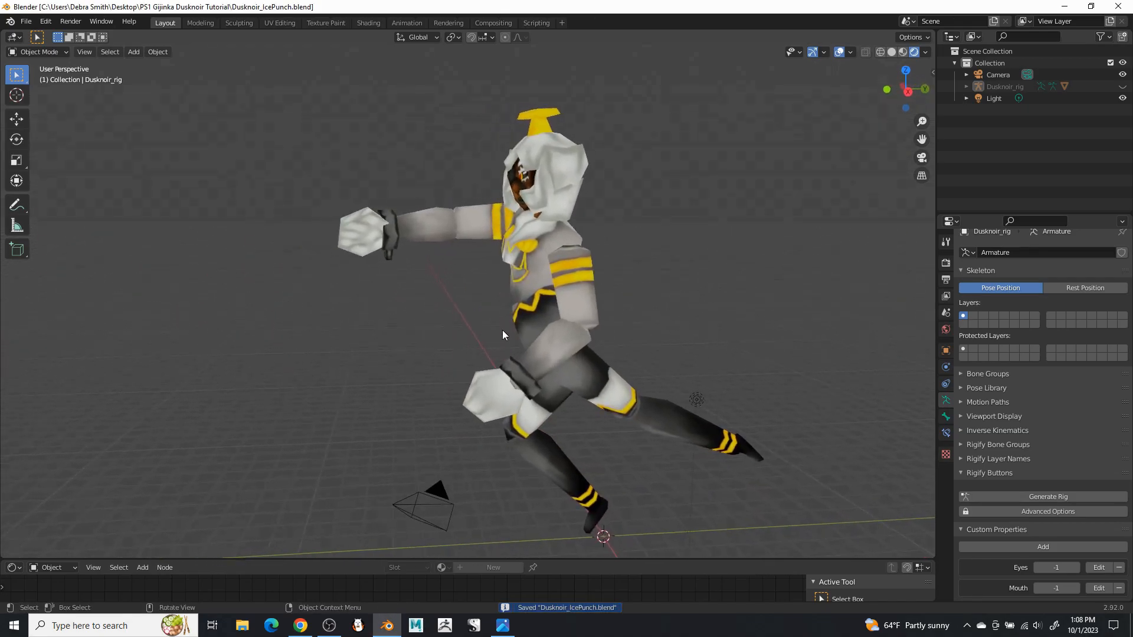
left_click(131, 52)
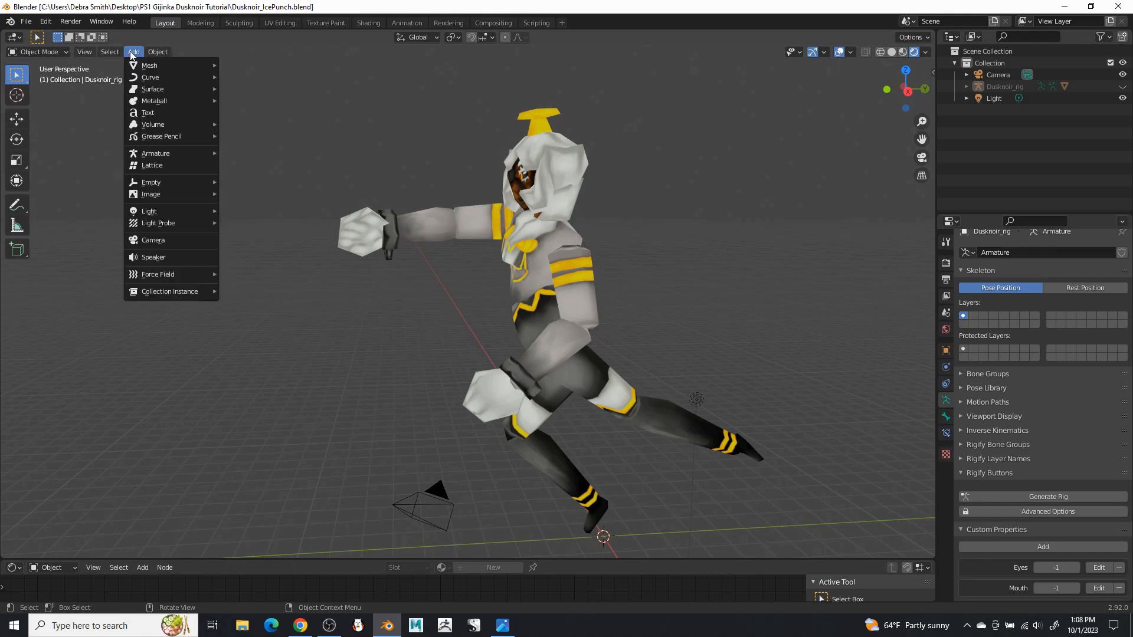
left_click(132, 51)
left_click(132, 51)
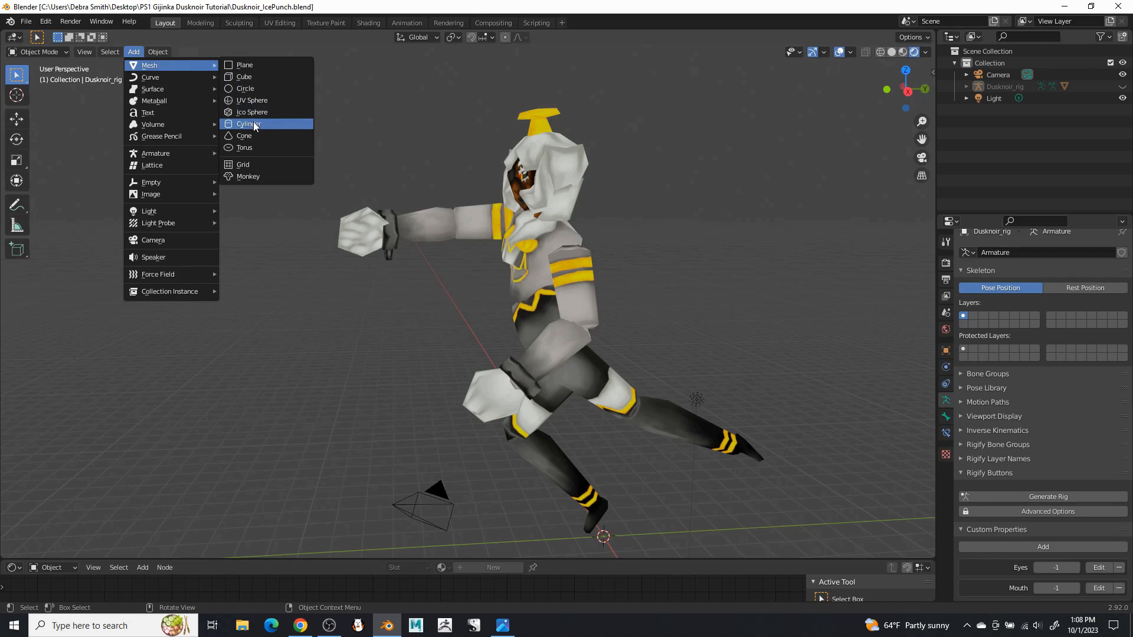
left_click(256, 100)
middle_click_drag(374, 423, 320, 270, "shift")
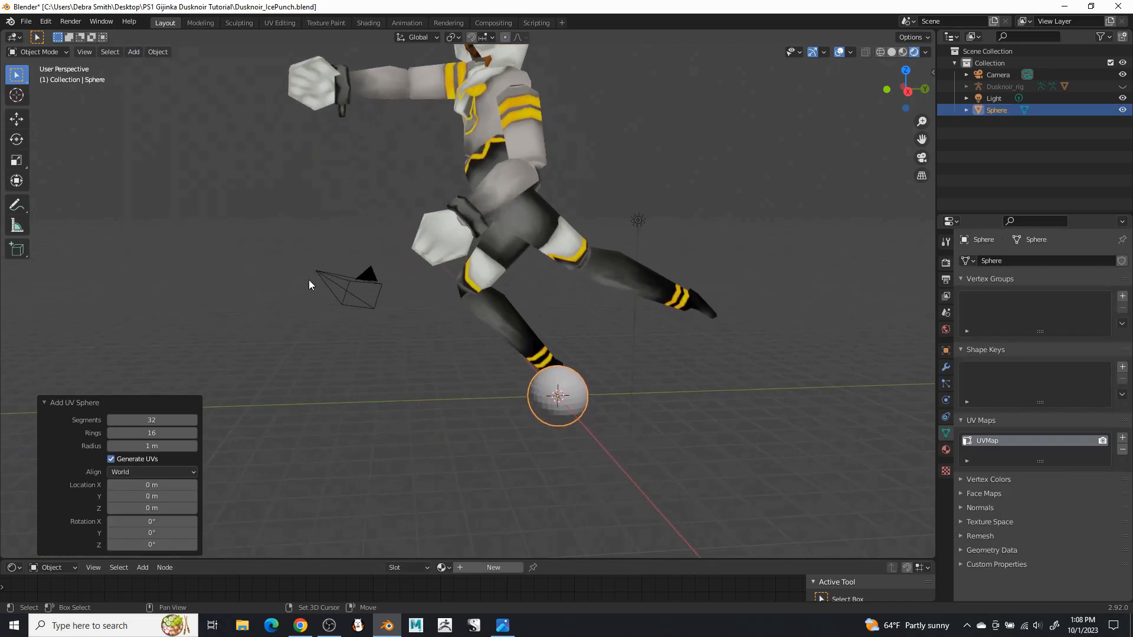
left_click(152, 421)
type("6")
key("Return")
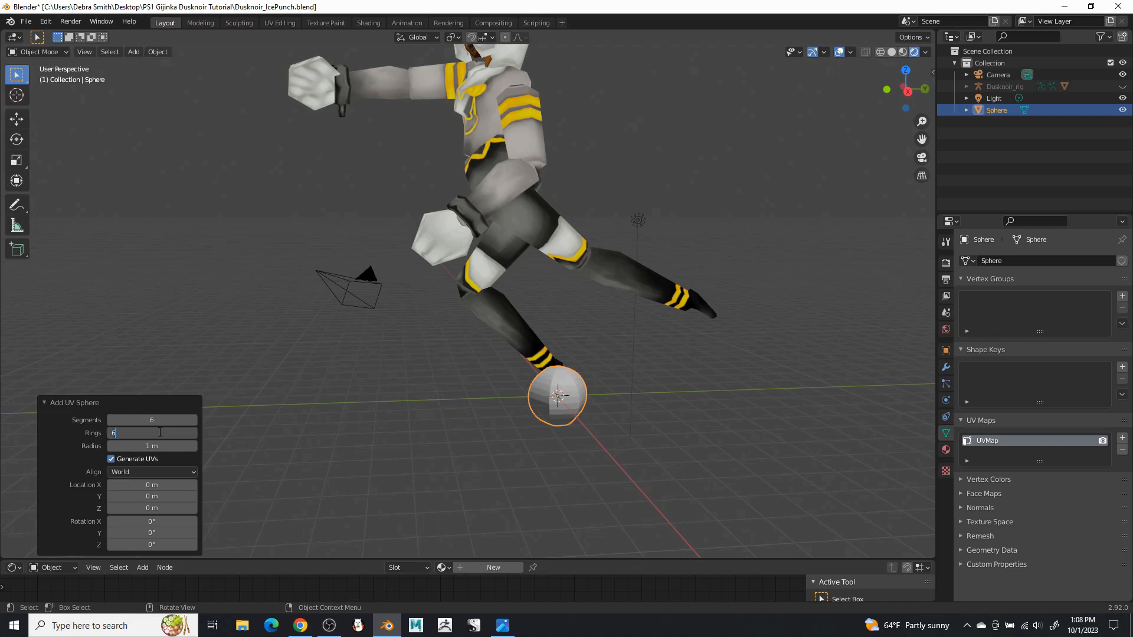
left_click(159, 435)
type("6")
key("Return")
- In Edit Mode, raise the whole sphere mesh to chest height and move it about 7.7 m along negative Y toward the outstretched fist
left_click(17, 118)
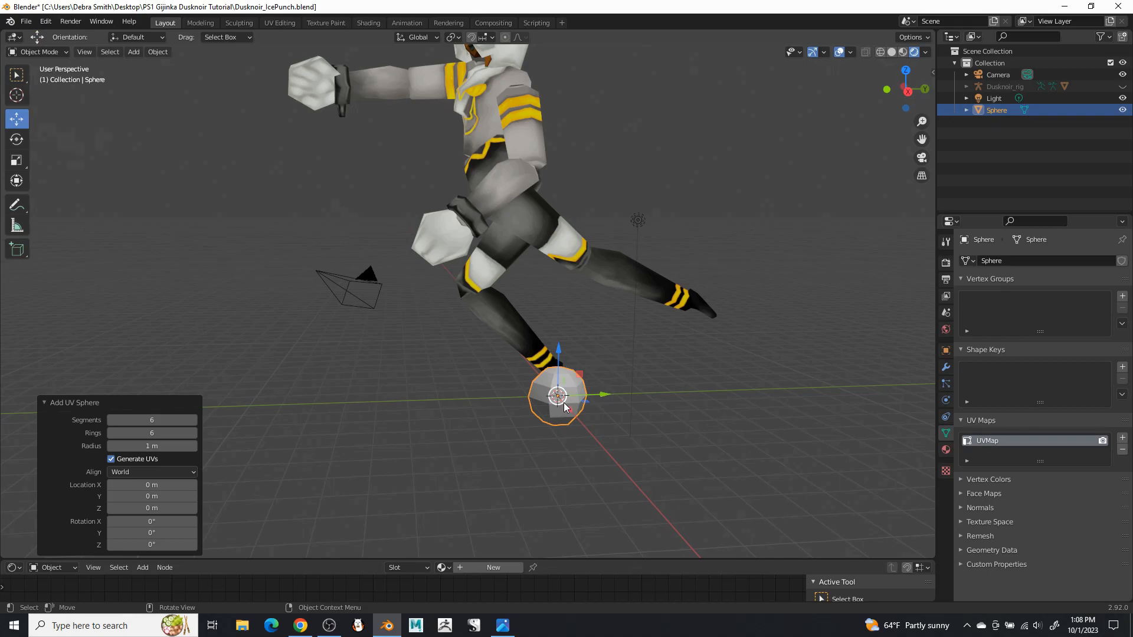
key("Tab")
left_click_drag(559, 351, 563, 51)
middle_click_drag(584, 136, 653, 387, "shift")
left_click_drag(667, 345, 426, 352)
middle_click_drag(486, 367, 569, 361)
- Shift the sphere about 0.9 m along negative X and raise it about 0.69 m so it surrounds the right fist
key("g")
key("x")
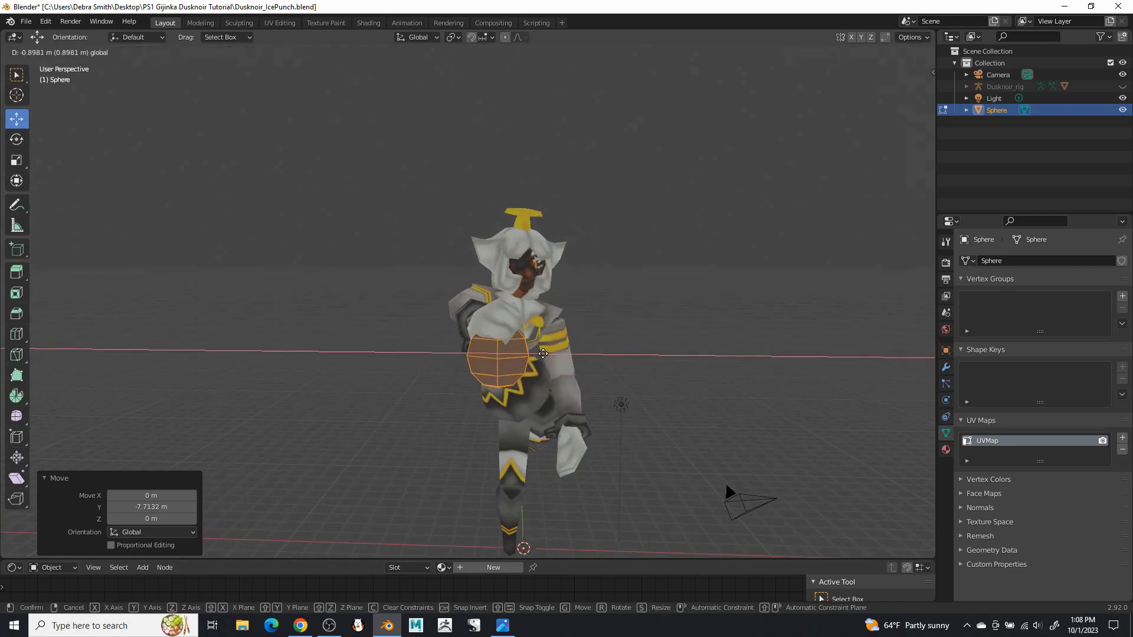
left_click_drag(542, 353, 543, 353)
mouse_move(496, 309)
left_mouse_down()
mouse_move(496, 276)
mouse_move(496, 289)
left_mouse_up()
middle_click_drag(495, 284, 356, 263)
middle_click_drag(355, 263, 496, 359, "shift")
scroll(448, 294, "up", 4)
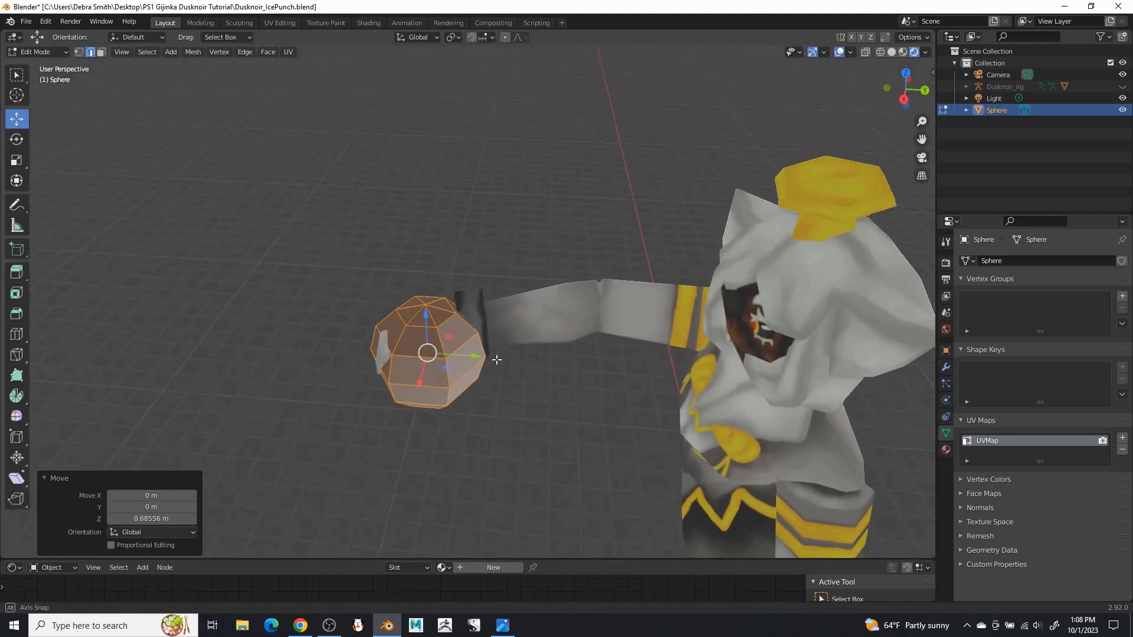
- Rotate the sphere about -63° around X, and adjust its other rotations so its pole faces the forearm
middle_click_drag(498, 241, 493, 184)
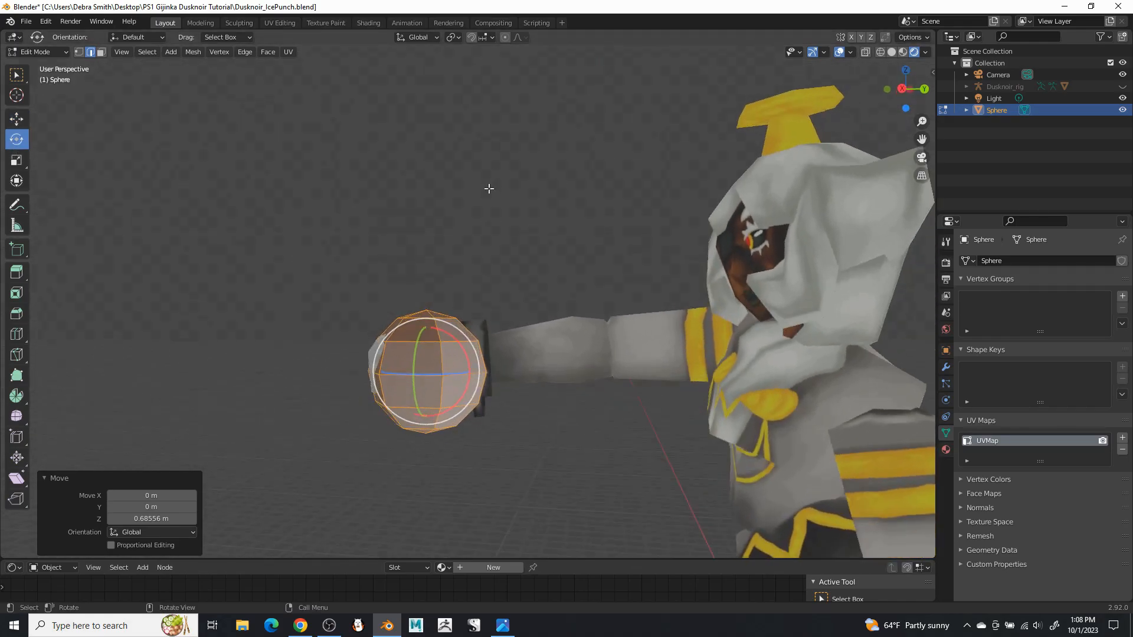
left_click_drag(465, 345, 474, 354)
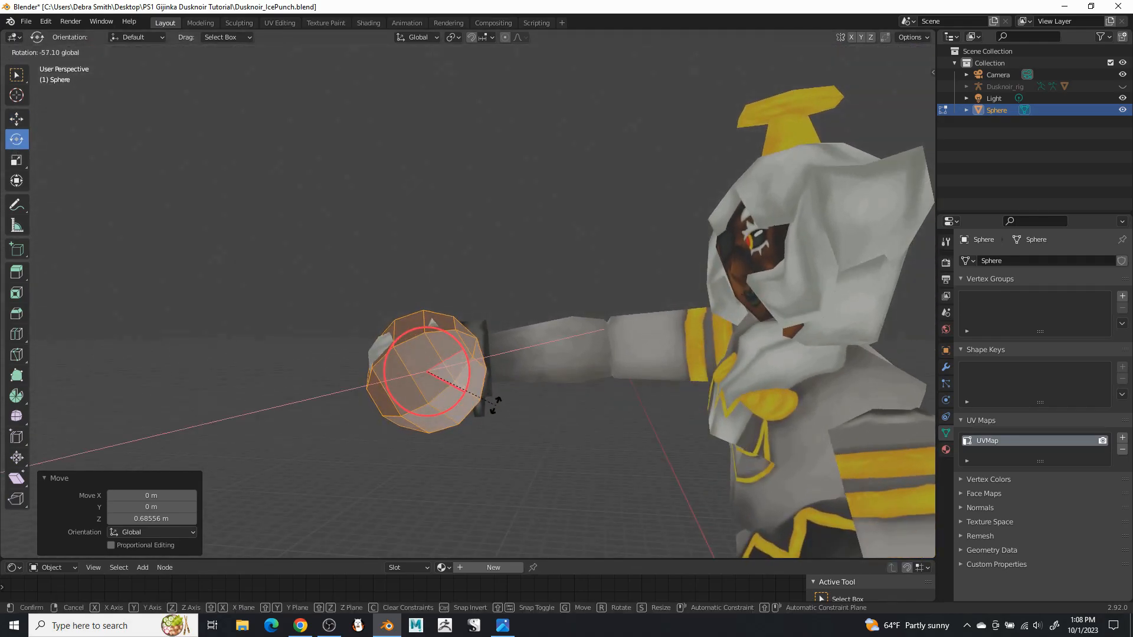
left_click_drag(494, 405, 488, 405)
middle_click_drag(488, 405, 503, 379)
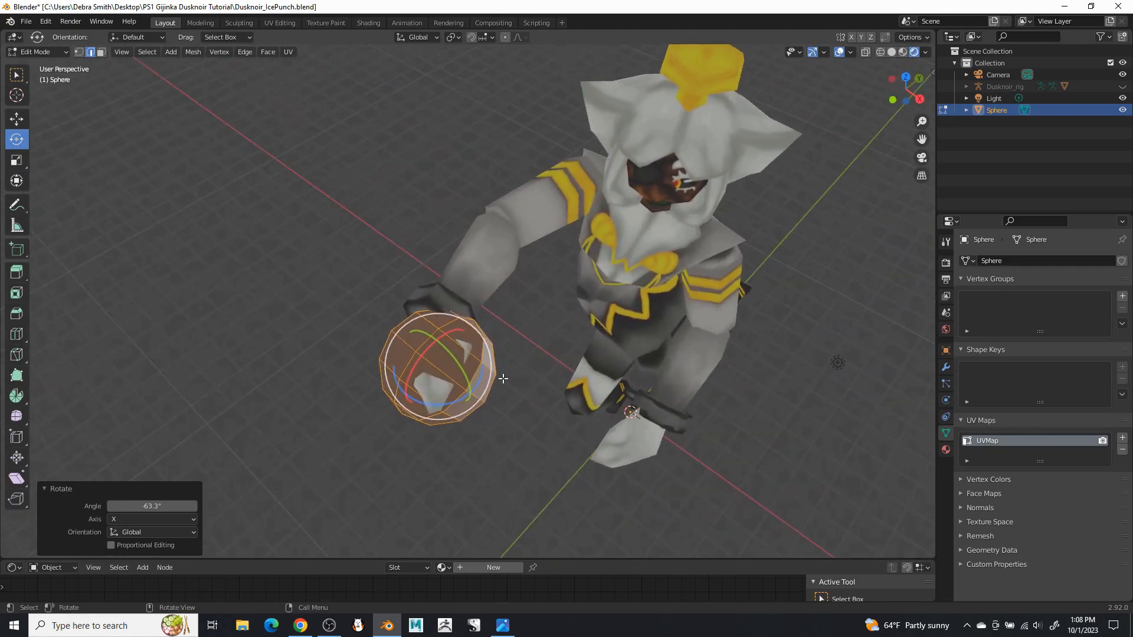
left_click_drag(481, 382, 477, 346)
middle_click_drag(477, 346, 428, 322)
left_click_drag(461, 343, 417, 327)
- Raise the sphere about 0.17 m and scale it up by about 1.15 to cover the fist
left_click(27, 122)
key("s")
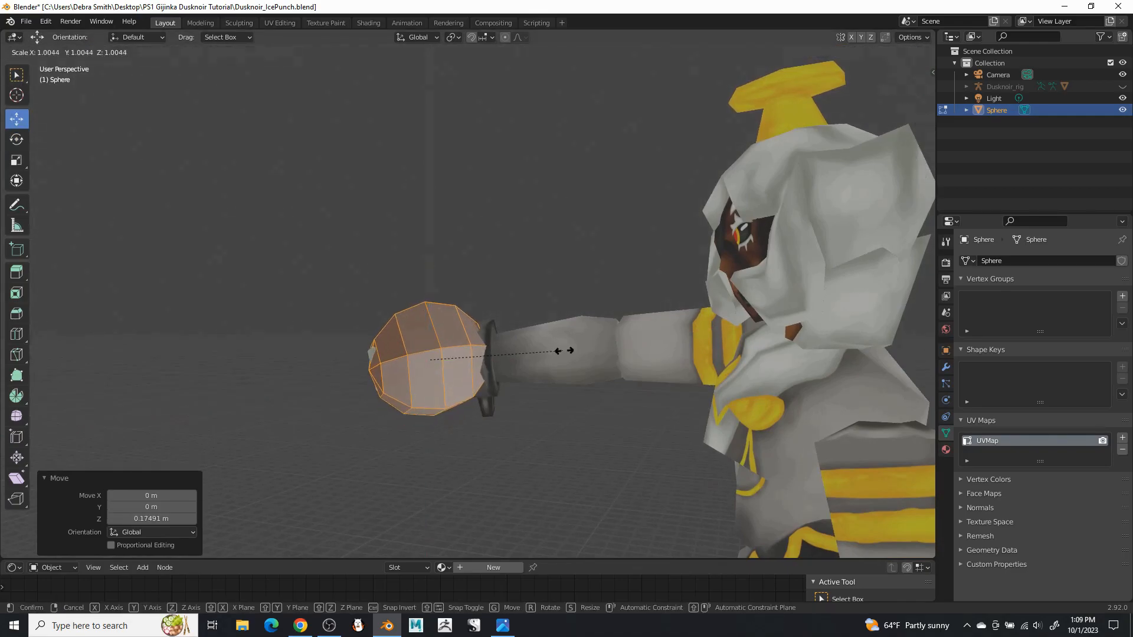
left_click(582, 349)
middle_click_drag(582, 348, 461, 283)
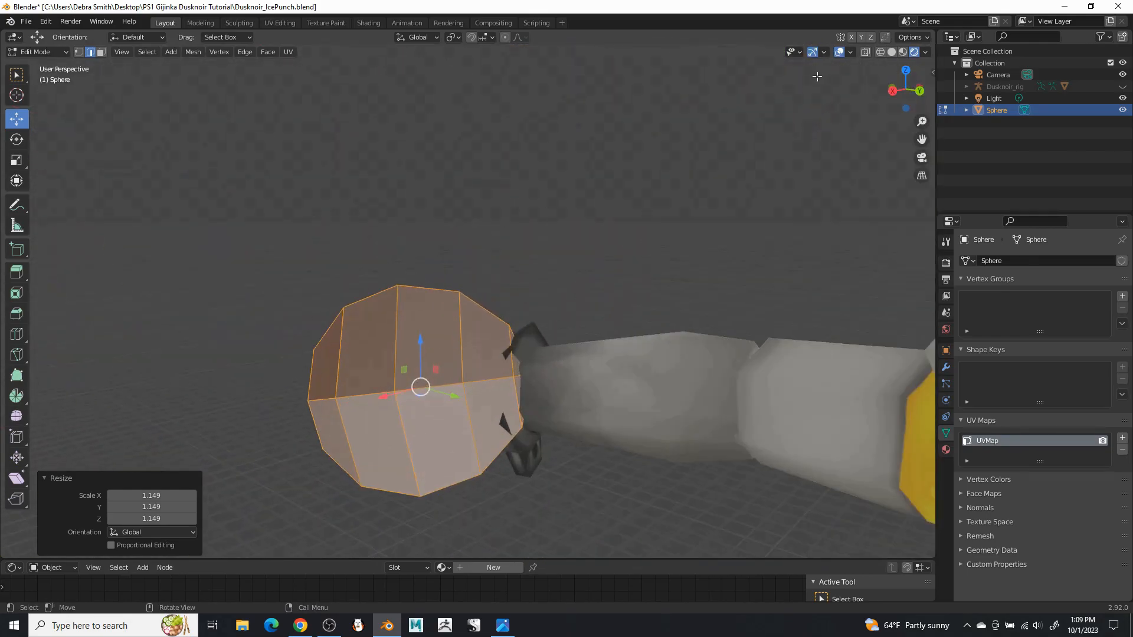
- Turn on X-ray and connected Proportional Editing, and select the sphere's pole vertex nearest the forearm in vertex mode
left_click(866, 53)
middle_click_drag(637, 187, 528, 158)
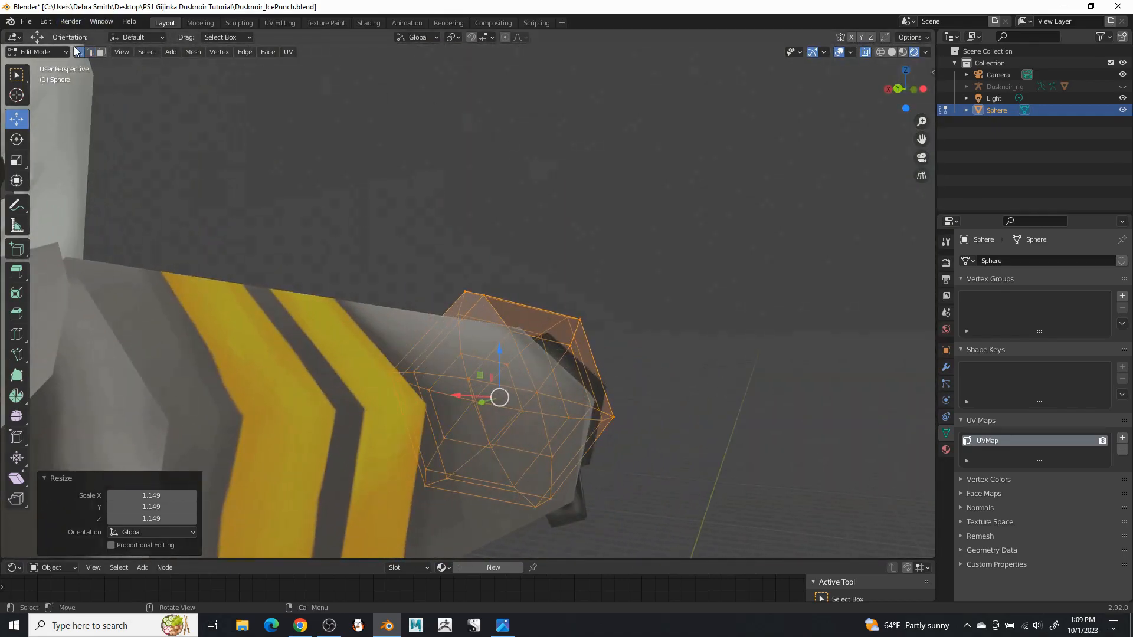
left_click(544, 394)
middle_click_drag(544, 393, 697, 403)
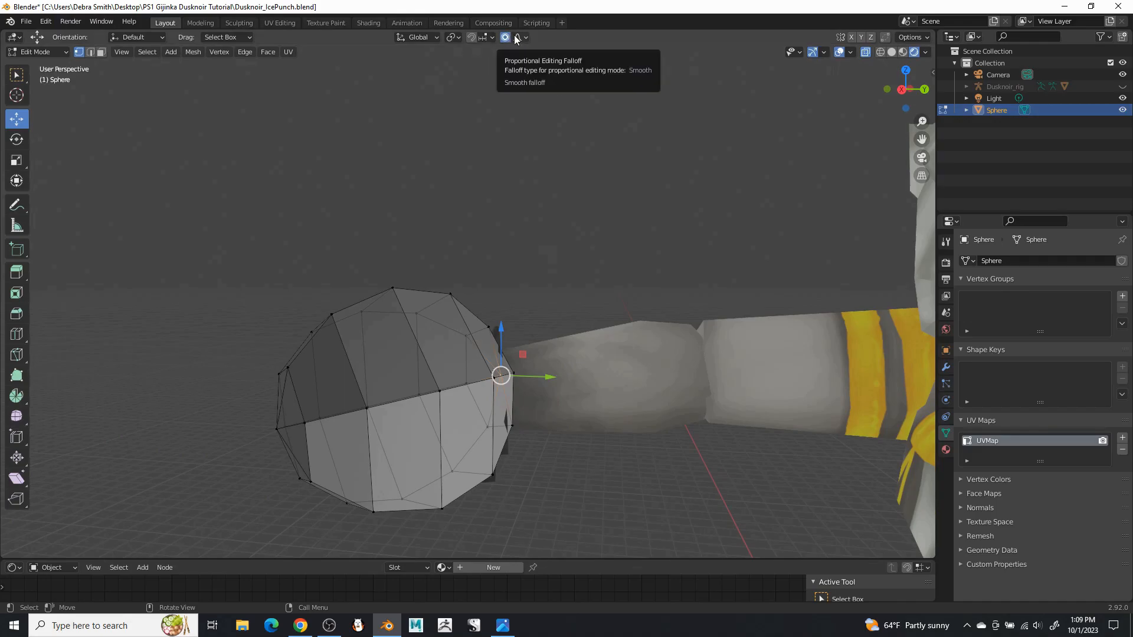
- Pull the pole vertex about 1.52 m along Y and 0.43 m along negative X with a proportional size of 1.772, following the forearm
middle_click_drag(551, 354, 561, 426)
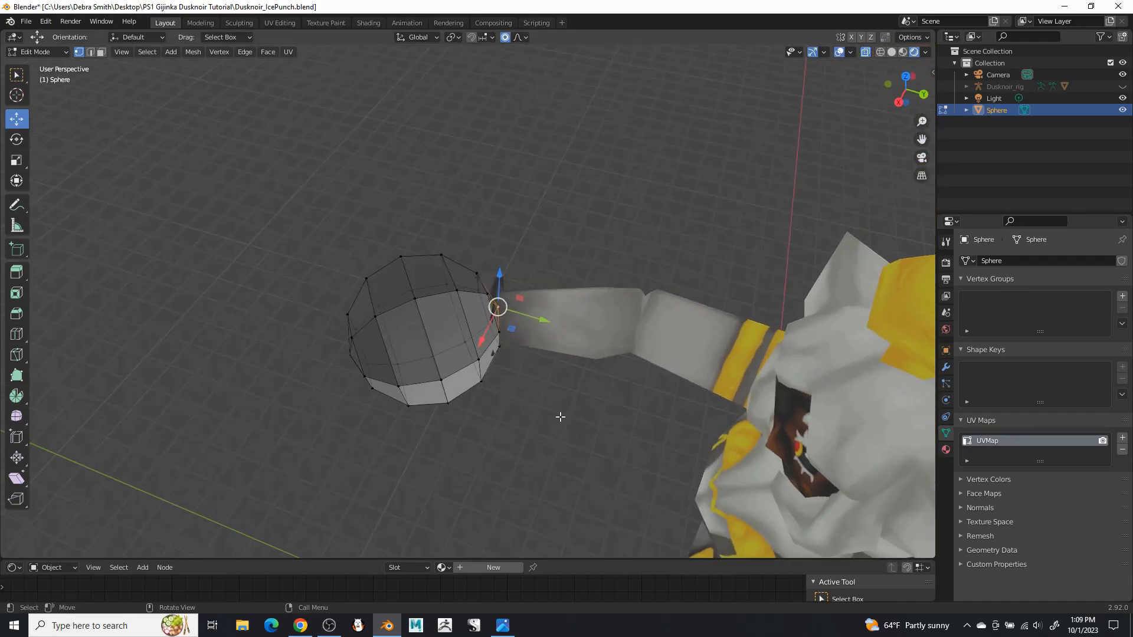
left_click_drag(540, 319, 657, 283)
scroll(607, 313, "down", 11)
scroll(624, 284, "up", 4)
scroll(650, 278, "down", 3)
middle_click_drag(658, 284, 558, 247)
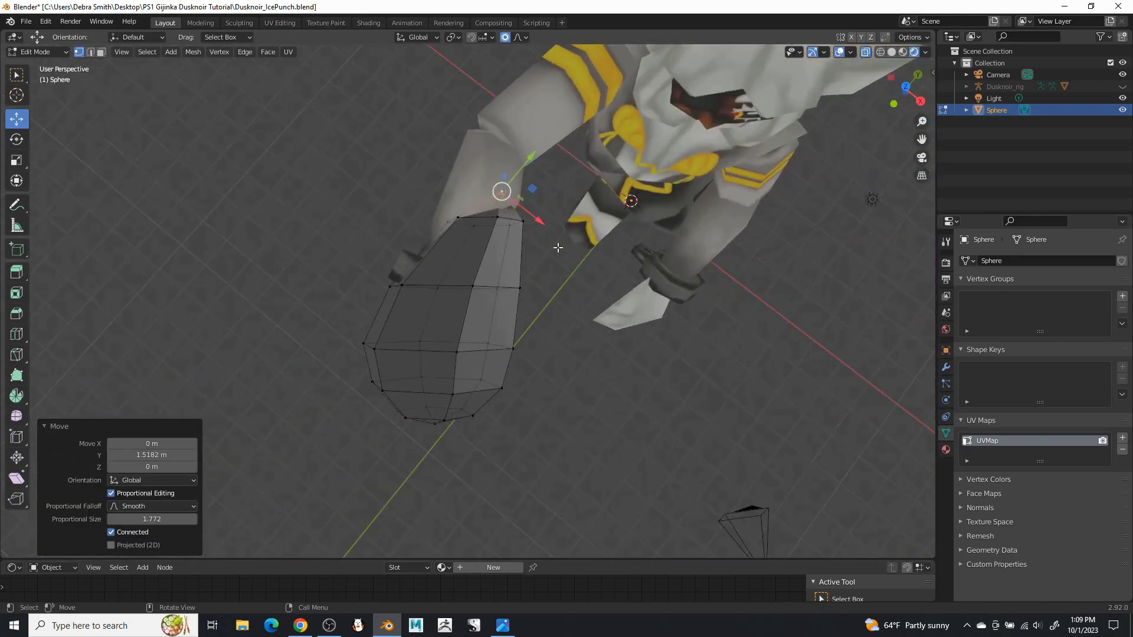
left_click_drag(546, 225, 524, 203)
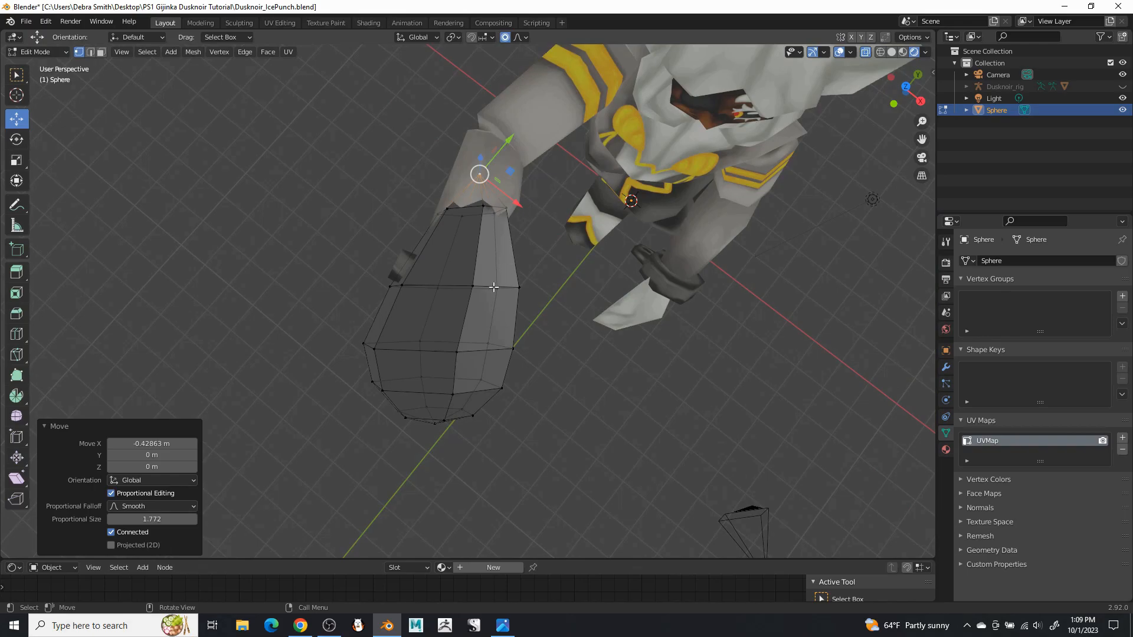
- Select the edge loop around the wrist end of the stretched sphere and move it about 0.31 m along negative X
left_click(561, 276)
left_click(487, 286, "alt")
key("g")
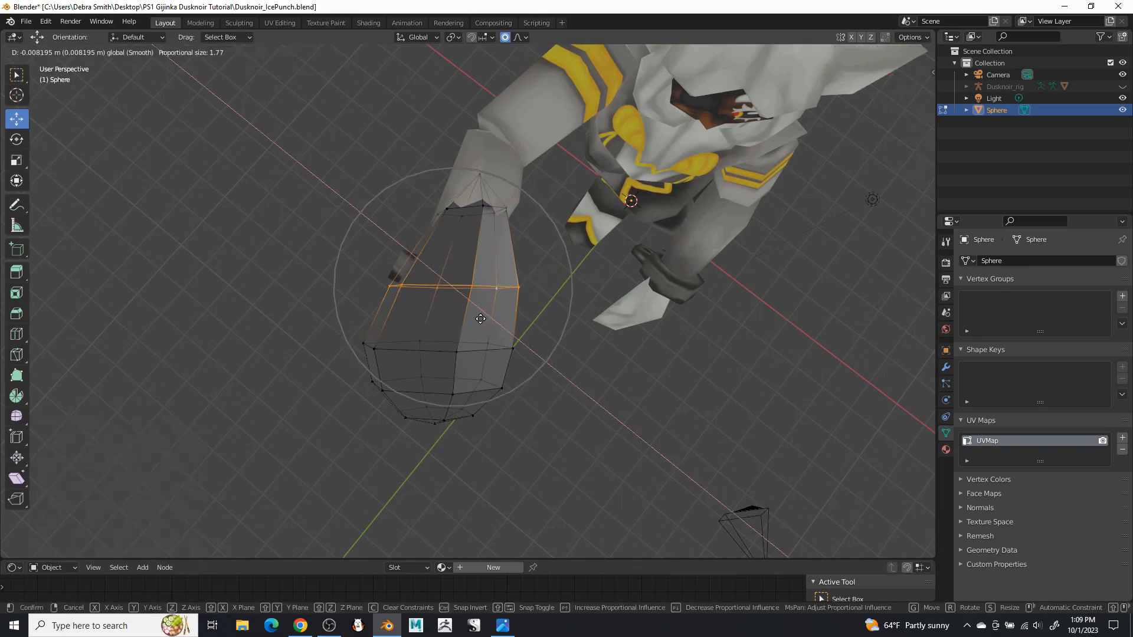
key("x")
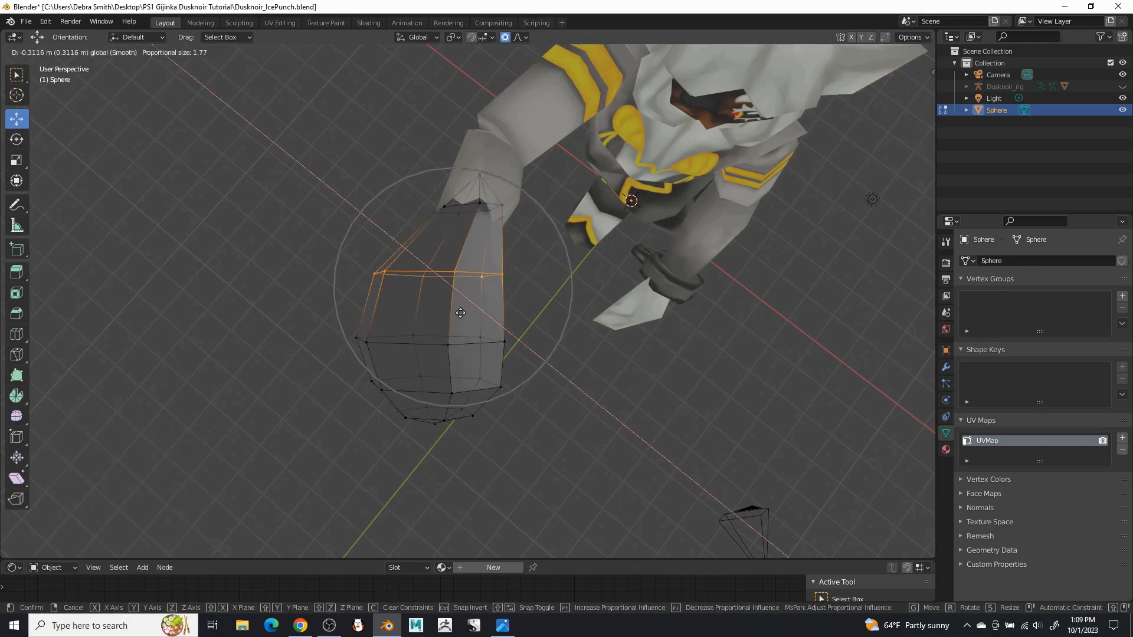
left_click(473, 269)
- Move the pole vertex at the forearm end about 0.1 m along X with a proportional size of 1.00
left_click(484, 170)
key("g")
scroll(521, 205, "up", 6)
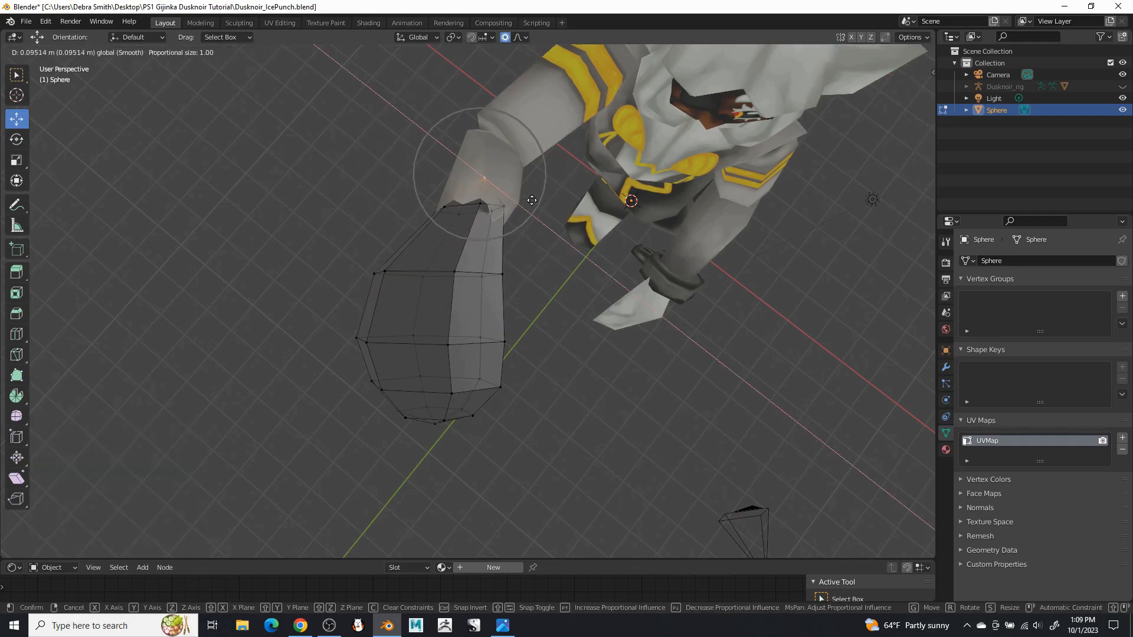
- Scale the edge loop at the wrist end up by about 1.24 and move it along Y toward the forearm
middle_click_drag(565, 267, 568, 357)
left_click(567, 357, "alt")
key("s")
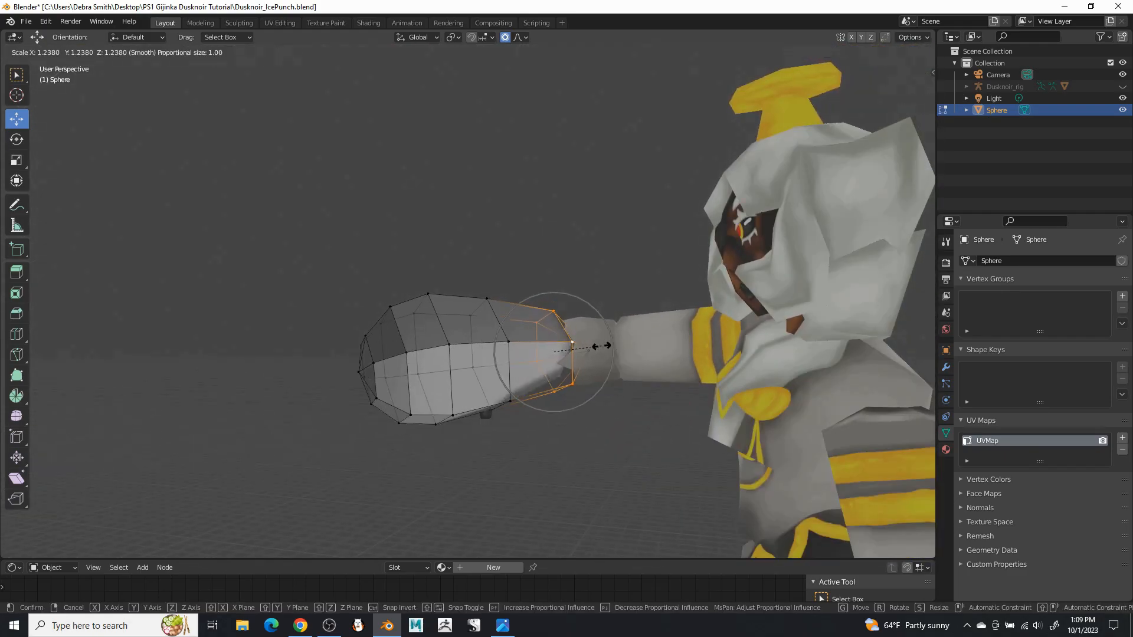
left_click(592, 348)
key("g")
key("y")
left_click(623, 351)
- Pull the pole vertex further along the forearm and shift it about 0.32 m along negative X
middle_click_drag(623, 351, 567, 408)
left_click(606, 370)
left_click_drag(612, 383, 651, 383)
middle_click_drag(650, 384, 676, 404)
left_click_drag(603, 375, 611, 357)
middle_click_drag(610, 358, 610, 219)
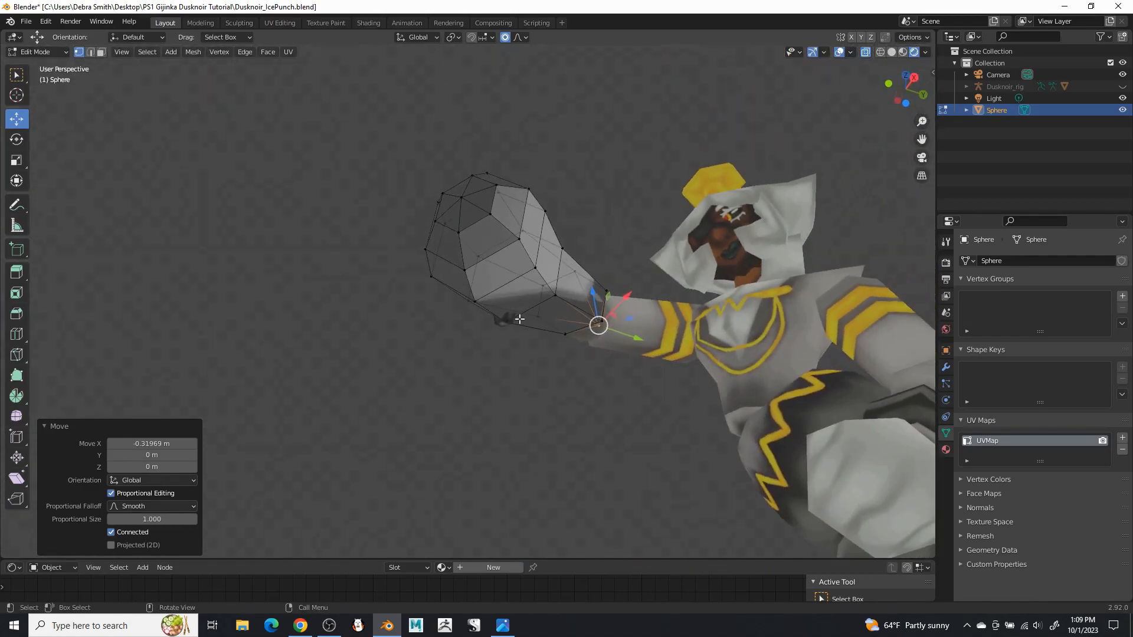
- Lower a vertex on the underside of the stretched sphere to cover the part protruding near the wrist
middle_click_drag(524, 316, 545, 311)
left_click(474, 338)
left_click_drag(481, 310, 475, 352)
middle_click_drag(475, 353, 378, 317)
- Return to Object Mode and shade the sphere smooth
left_click(52, 53)
left_click(52, 66)
middle_click_drag(374, 195, 454, 283)
right_click(455, 281)
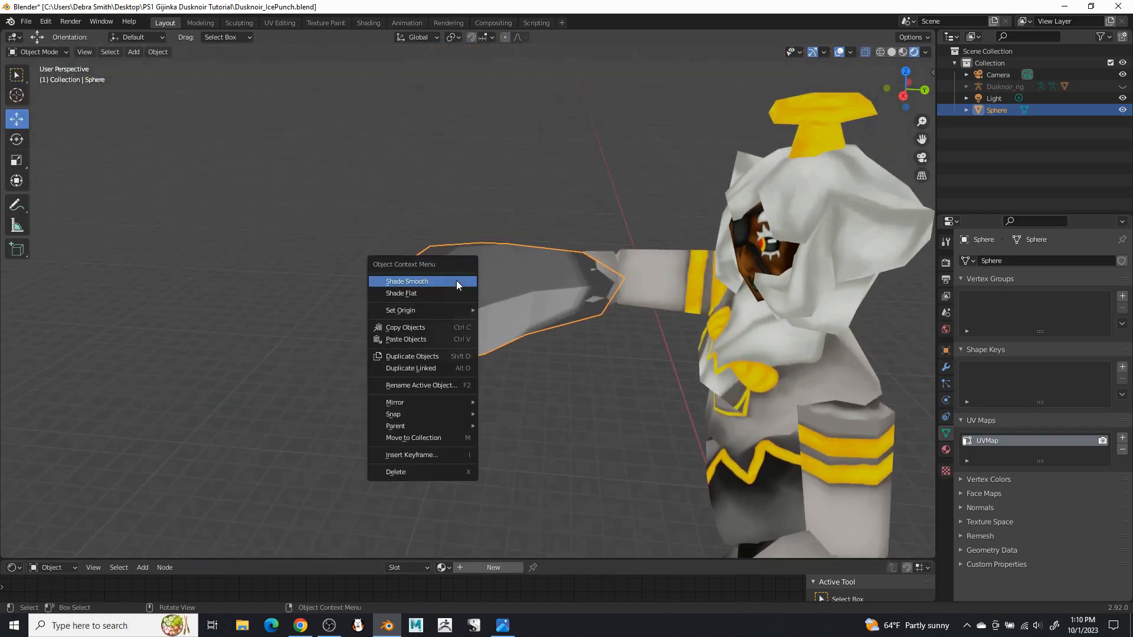
left_click(455, 281)
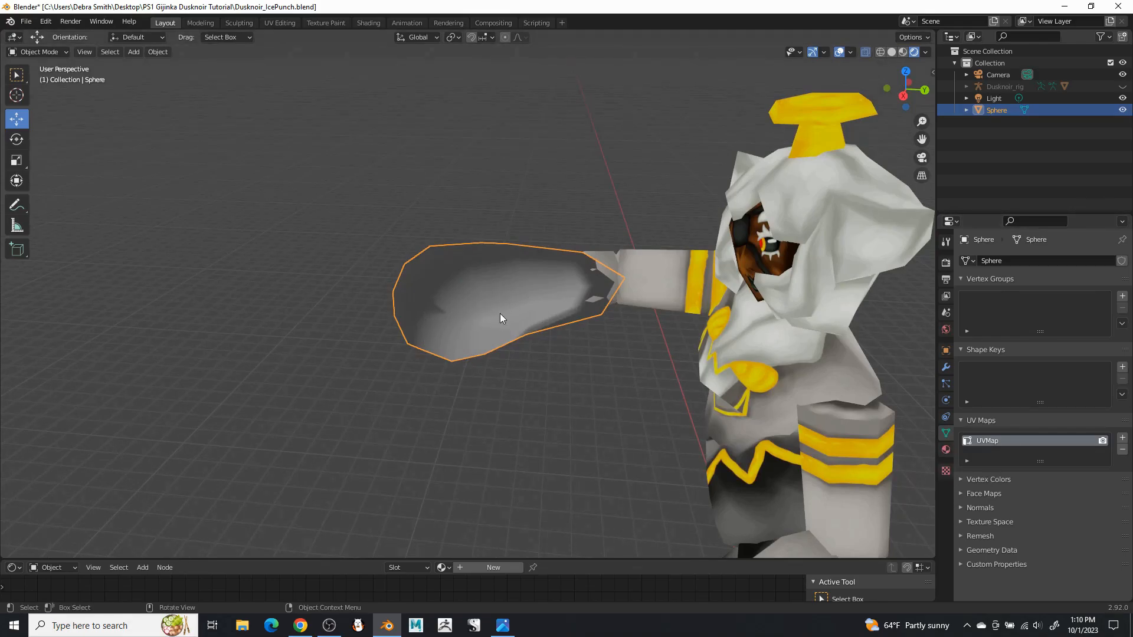
- Create a new material on the sphere and name it IcePunch
left_click(946, 450)
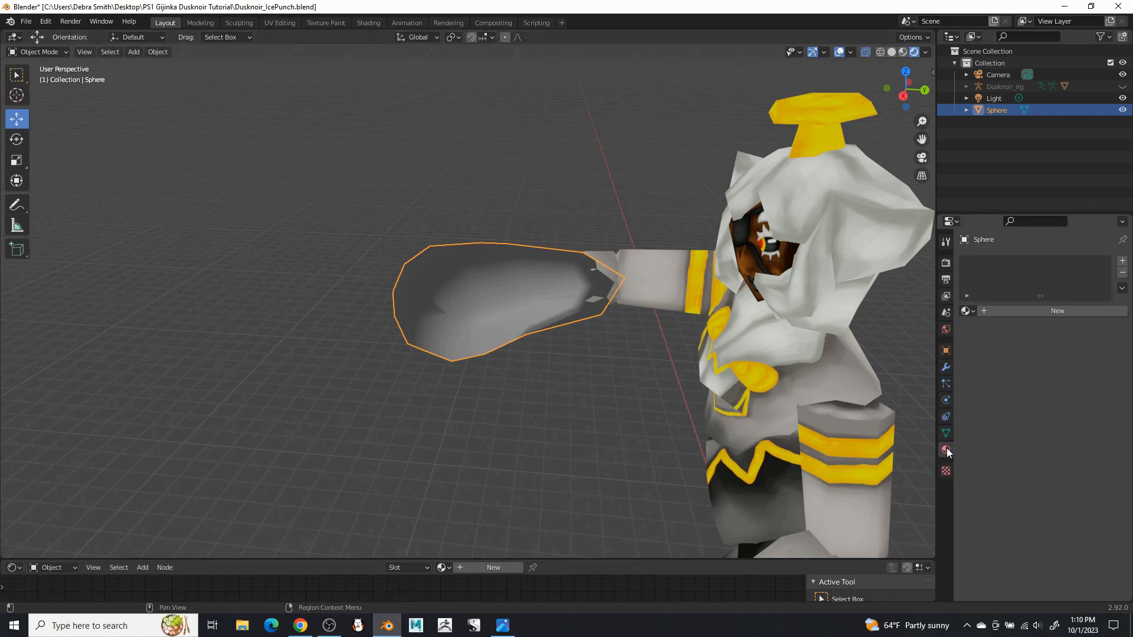
left_click(1007, 310)
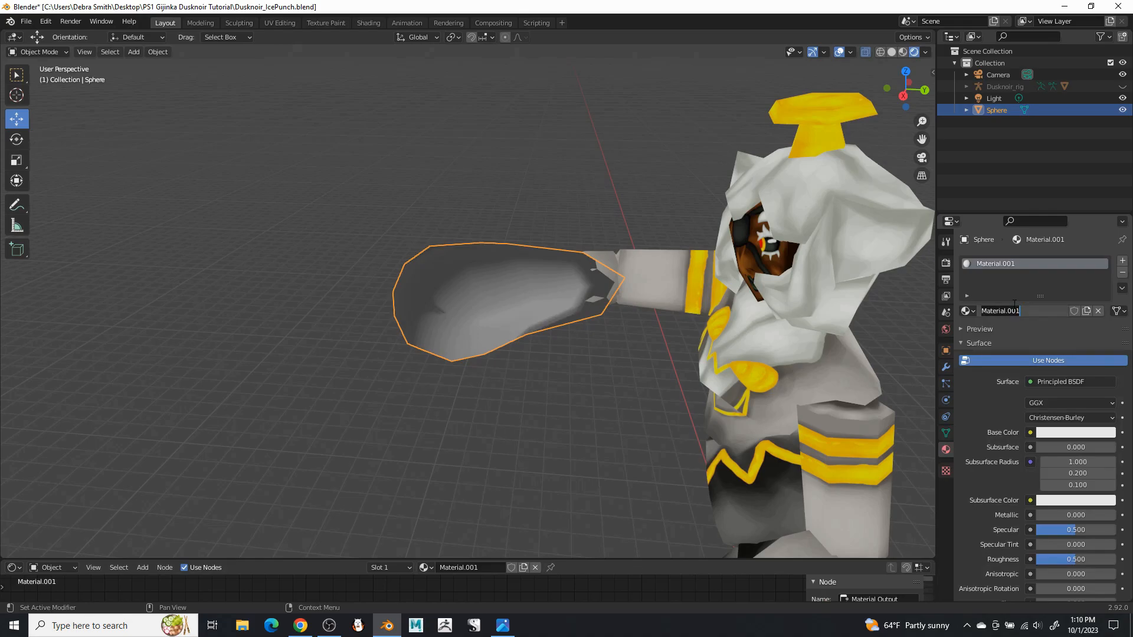
type("IcePunch")
key("Return")
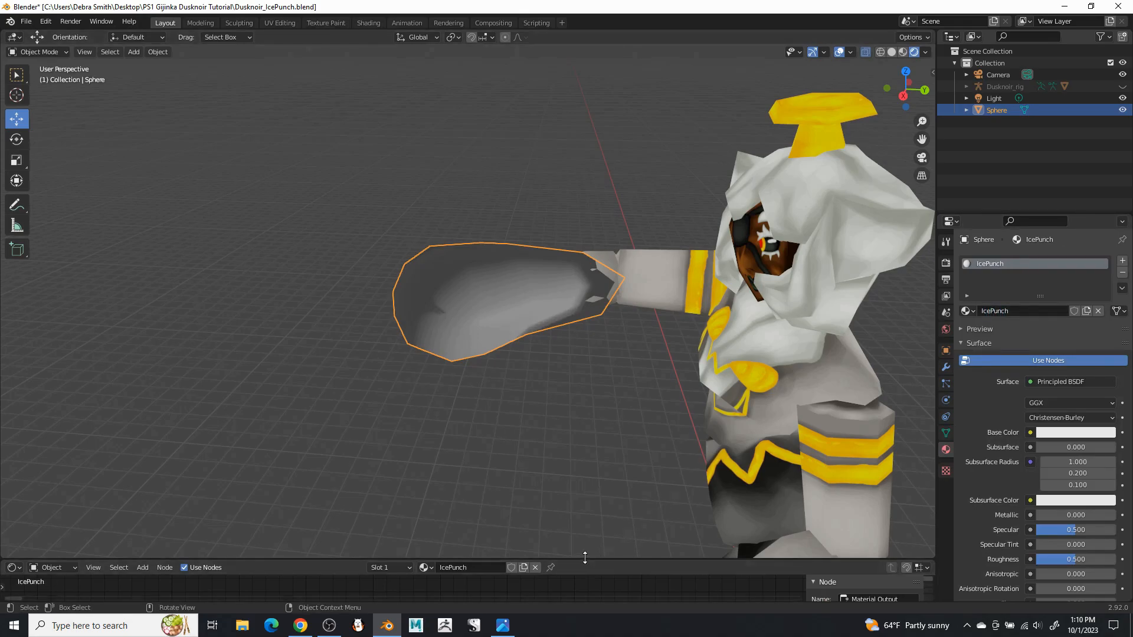
- Enlarge the Shader Editor and add a ColorRamp node in front of the Principled BSDF
left_click_drag(582, 536, 607, 282)
middle_click_drag(599, 427, 121, 537)
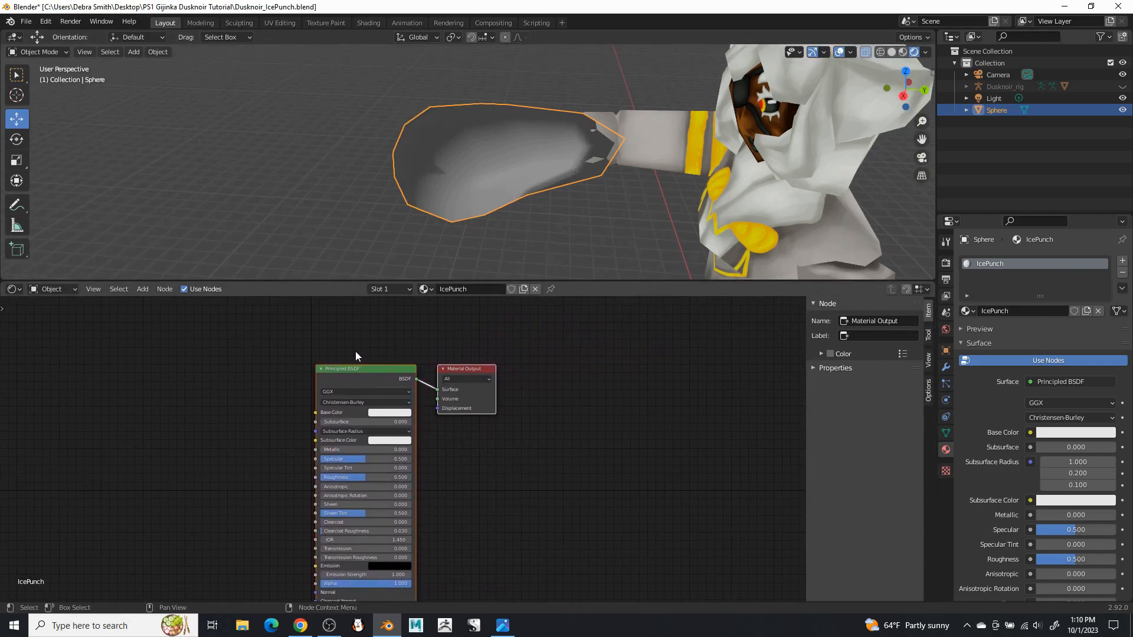
middle_click_drag(356, 352, 452, 371)
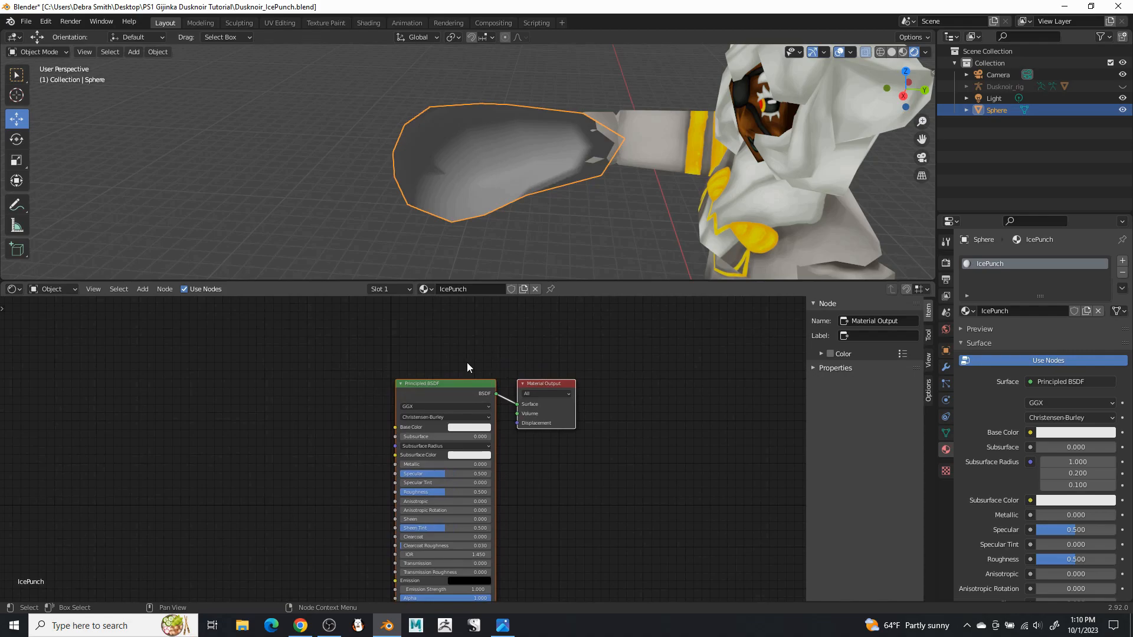
scroll(460, 360, "up", 1)
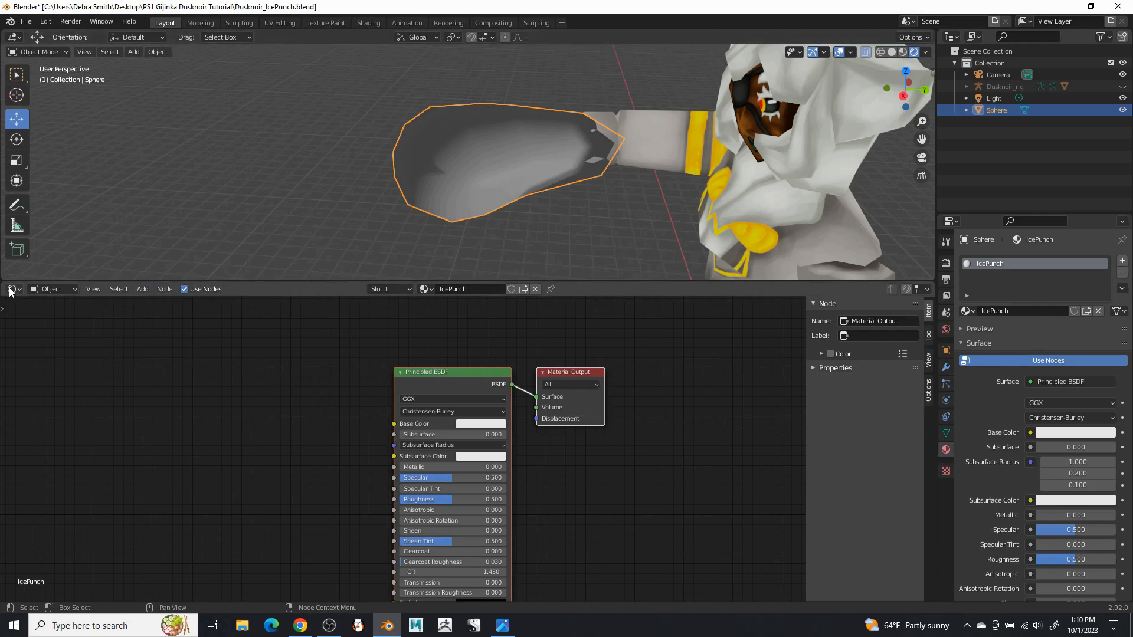
left_click(146, 289)
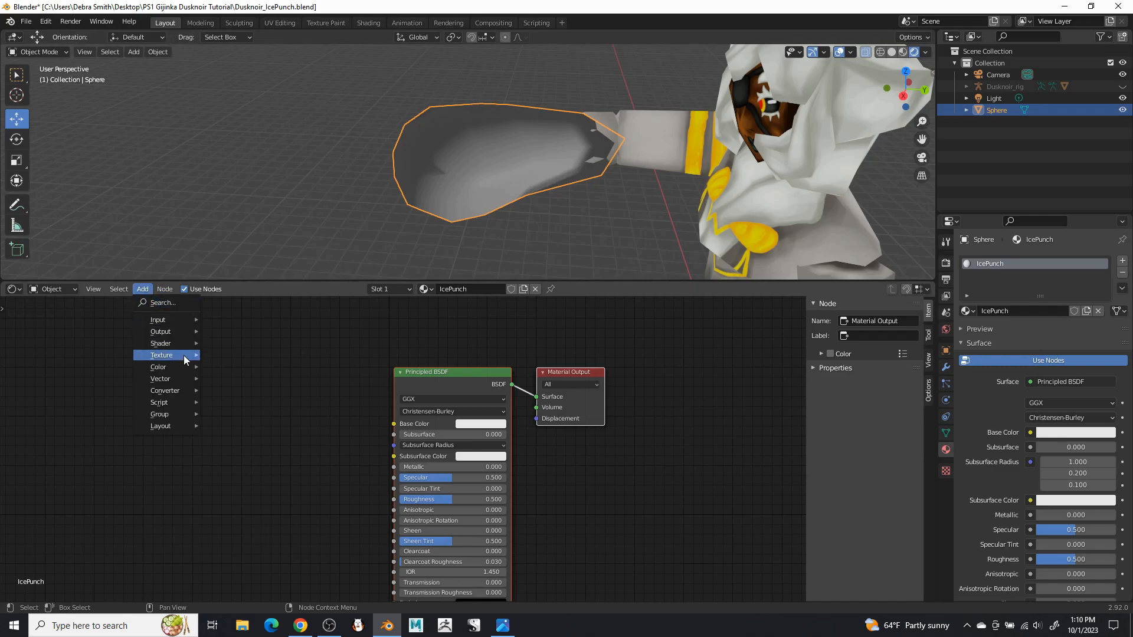
mouse_move(186, 366)
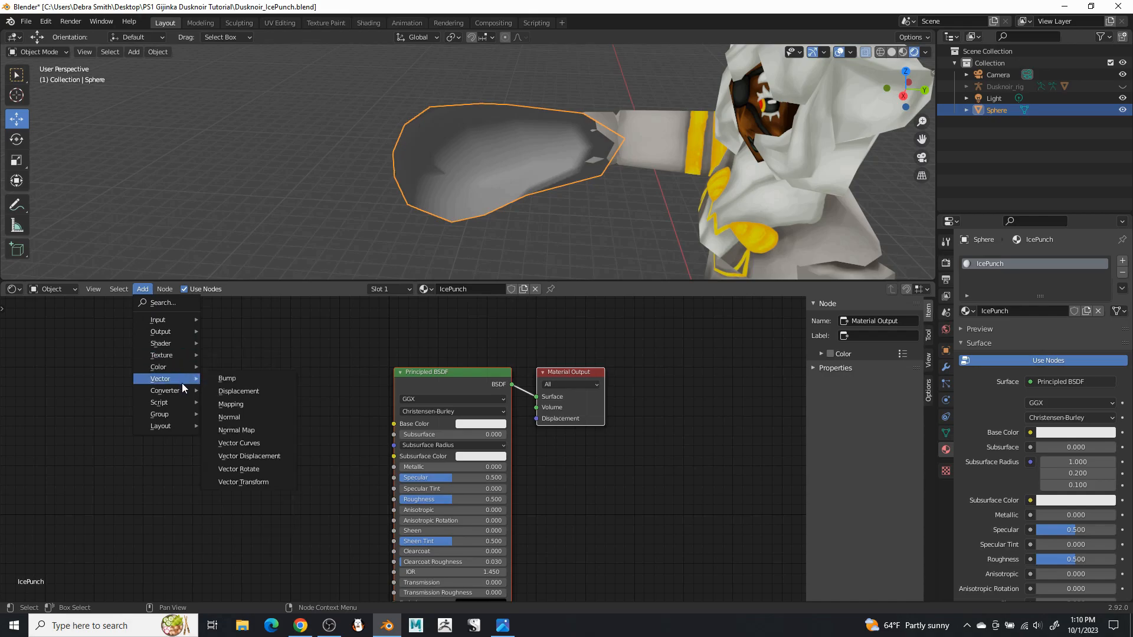
mouse_move(182, 391)
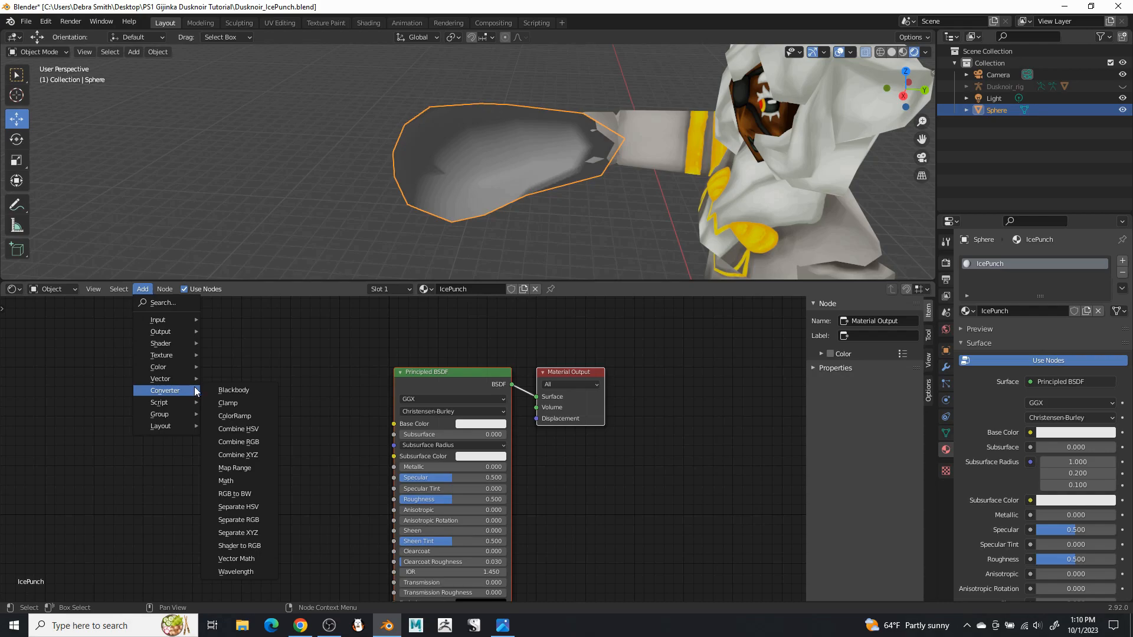
left_click(234, 416)
left_click(194, 404)
middle_click_drag(276, 377, 325, 338)
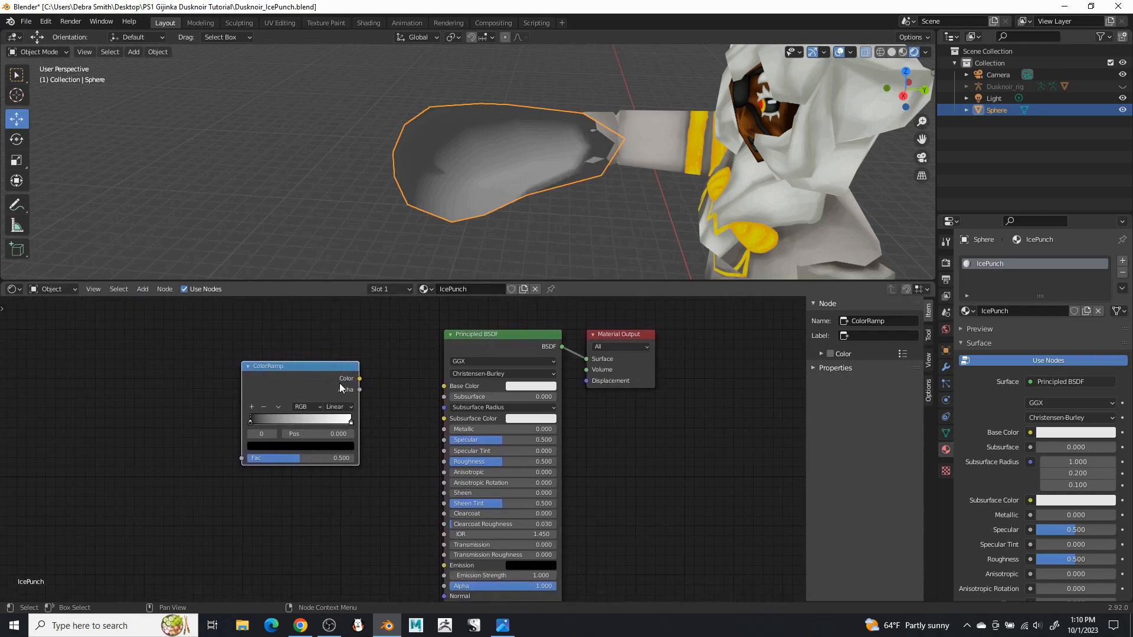
- Set the ColorRamp's white end stop to pale cyan, about H 0.459, S 0.484, V 1.000
left_click(351, 421)
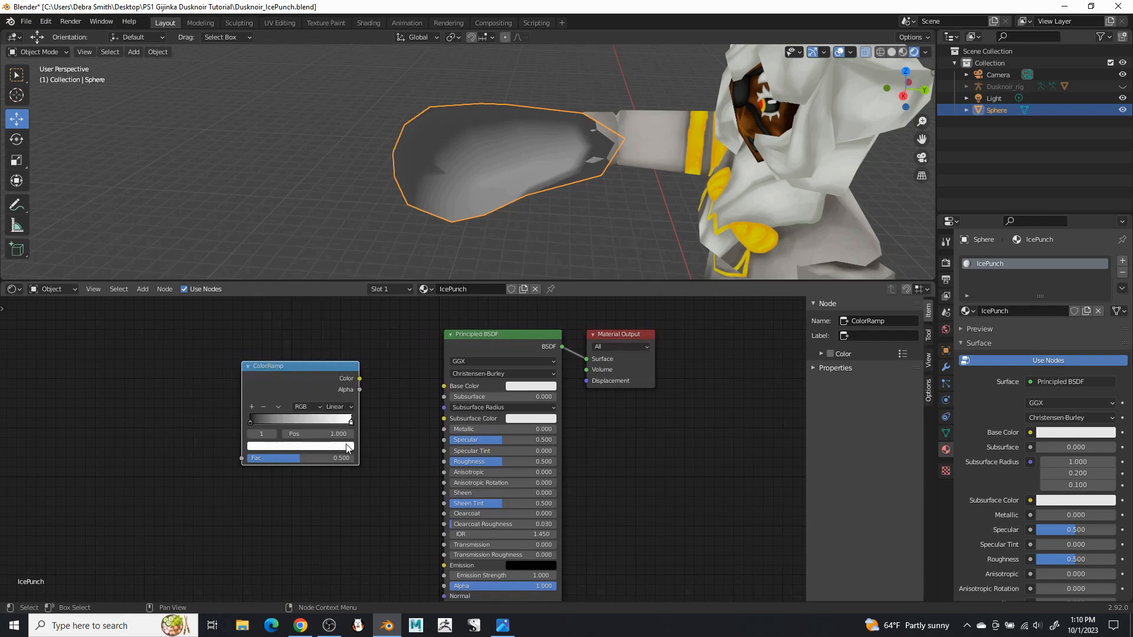
left_click(343, 447)
left_click_drag(291, 338, 286, 334)
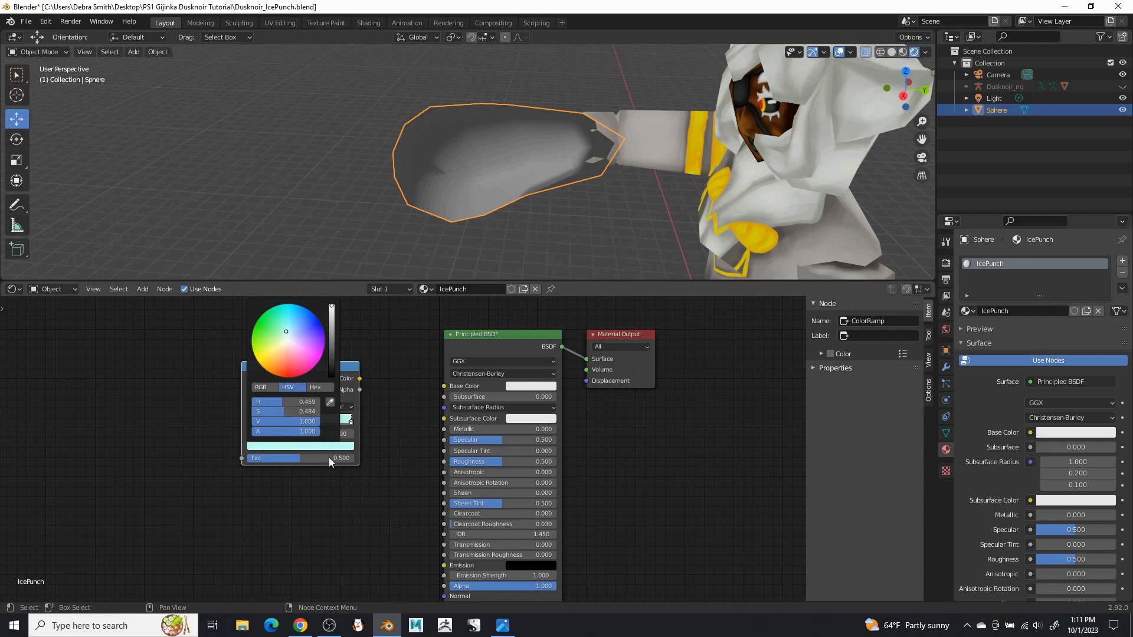
- Connect the ColorRamp's Color output to the Base Color, Emission and Alpha inputs of the Principled BSDF
middle_click_drag(394, 447, 351, 412)
left_click_drag(317, 344, 401, 351)
left_click_drag(317, 345, 401, 531)
mouse_move(317, 355)
left_mouse_down()
mouse_move(366, 539)
mouse_move(401, 551)
left_mouse_up()
middle_click_drag(316, 517, 398, 518)
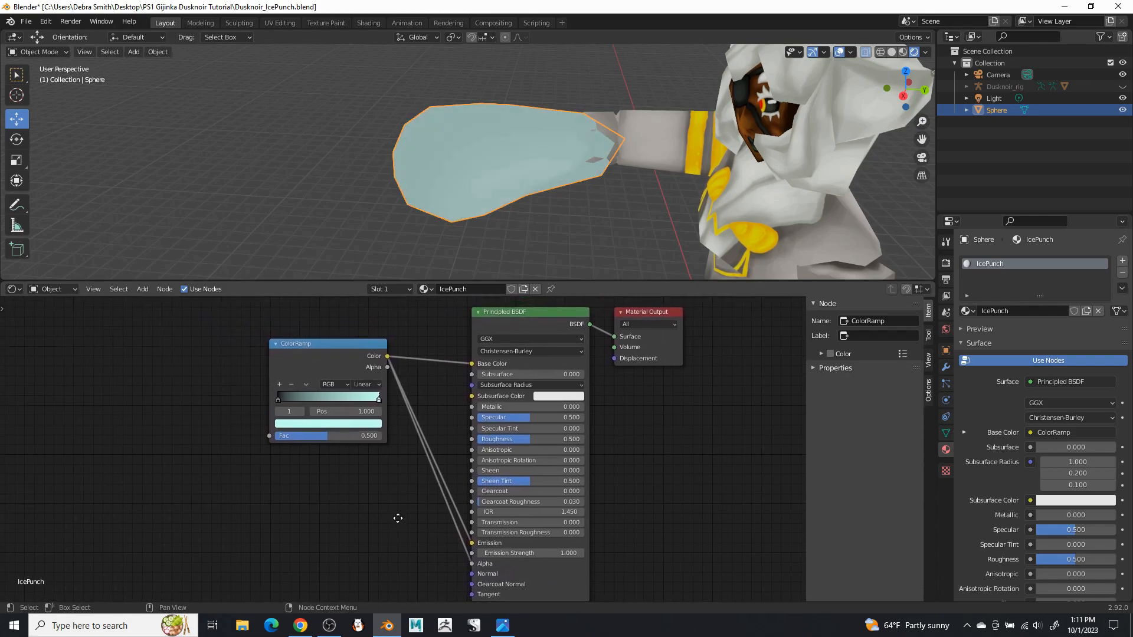
- Add a Layer Weight node and connect its Facing output to the ColorRamp's Fac input
left_click(142, 289)
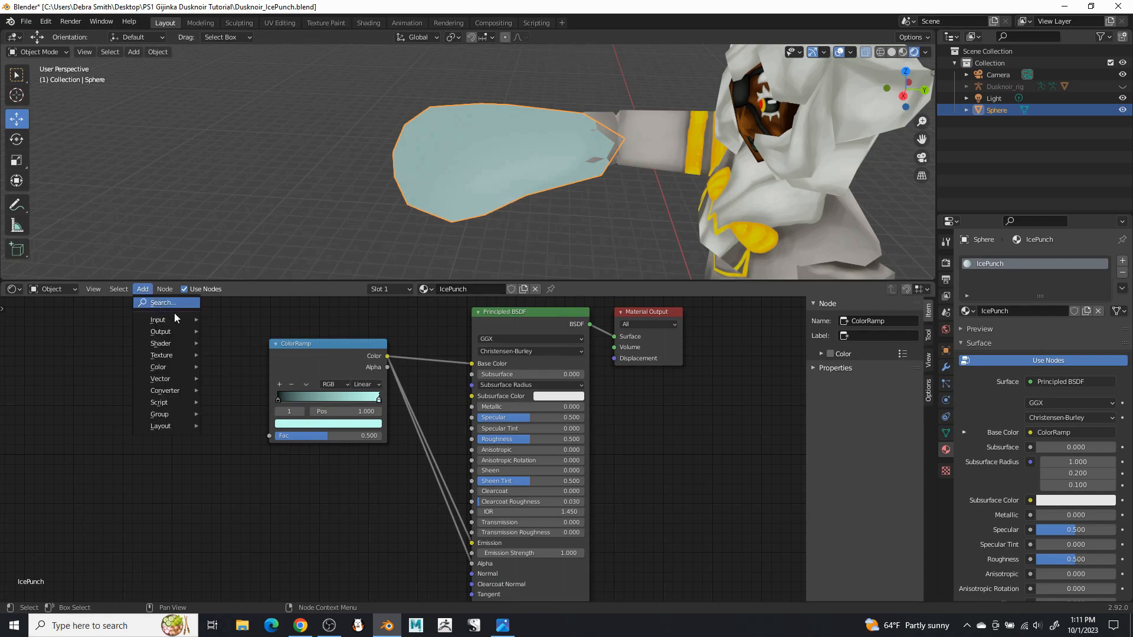
mouse_move(197, 318)
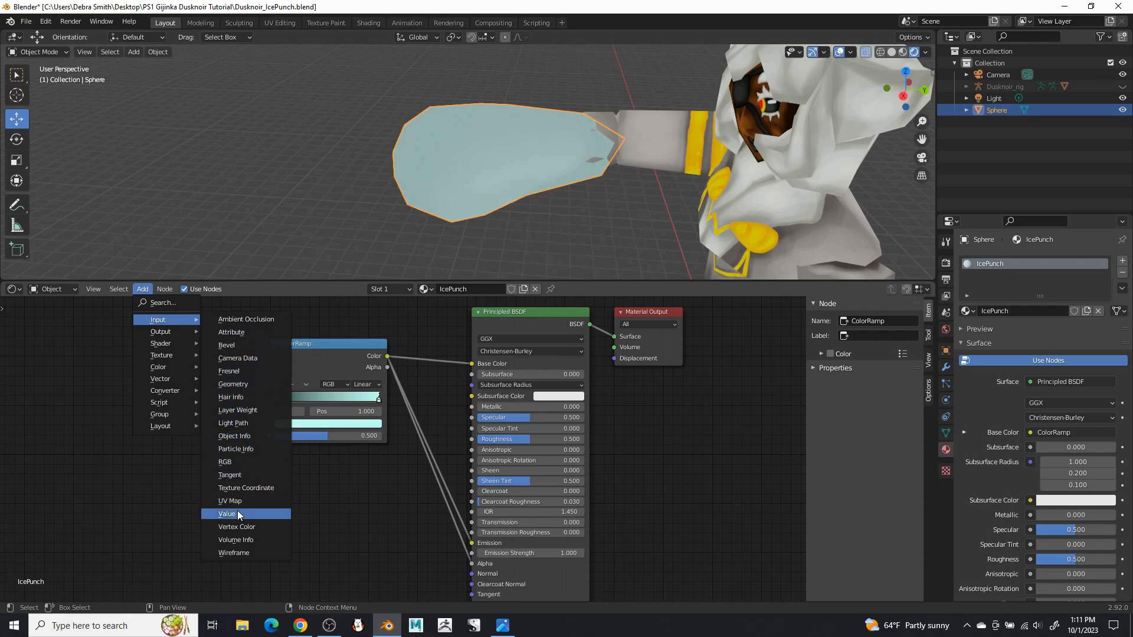
left_click(254, 412)
left_click(138, 365)
scroll(264, 472, "up", 2)
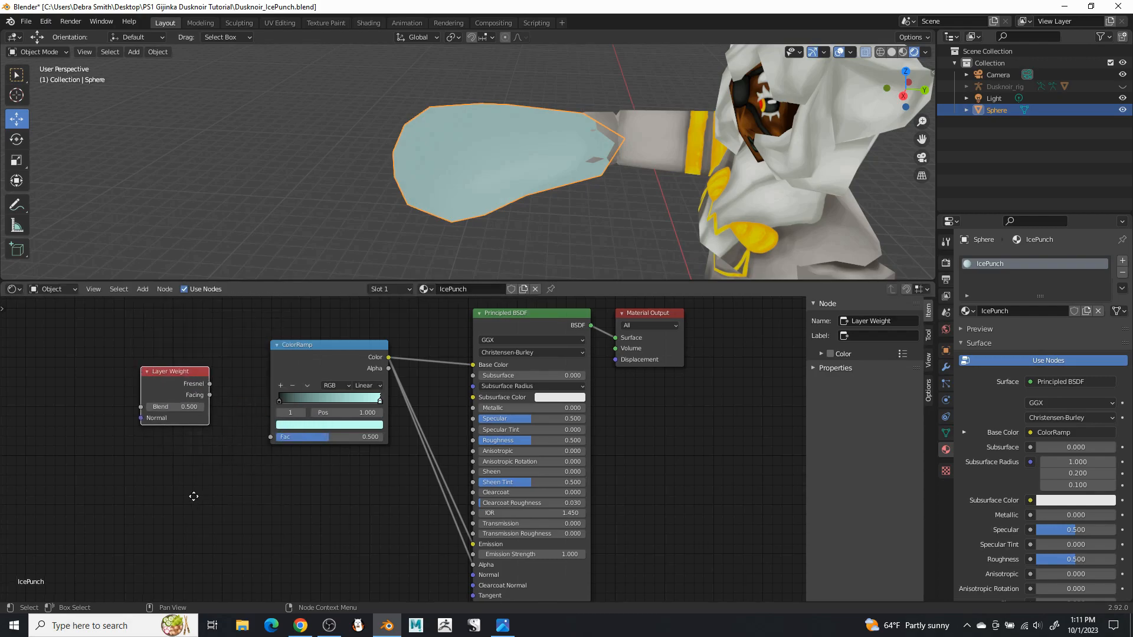
left_click_drag(263, 406, 267, 411)
left_click_drag(321, 440, 334, 456)
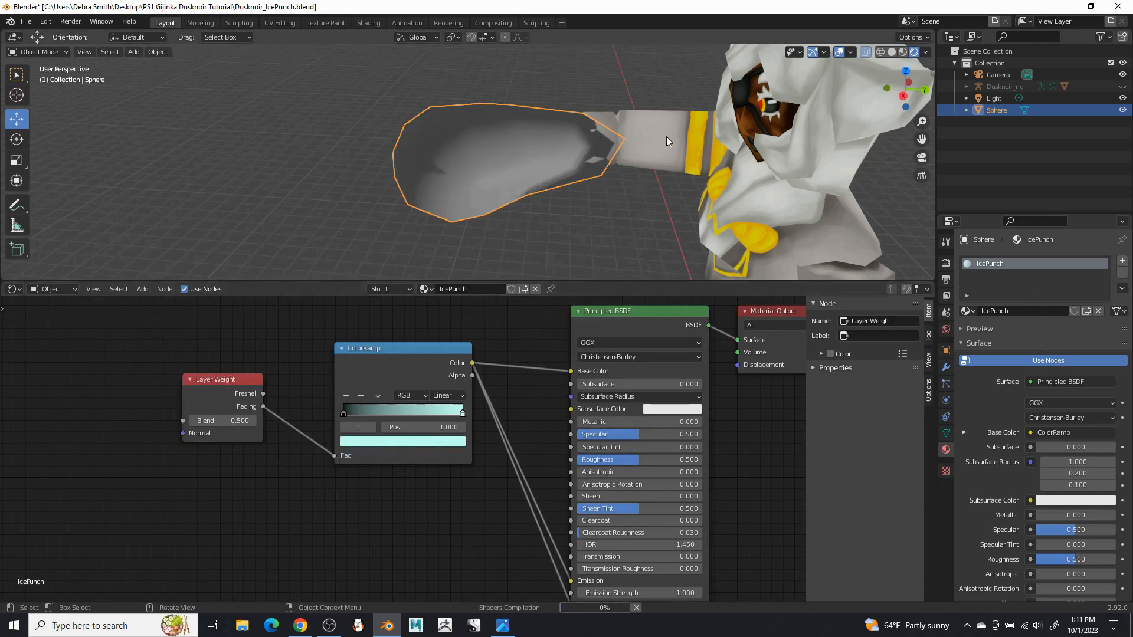
middle_click_drag(643, 143, 642, 100)
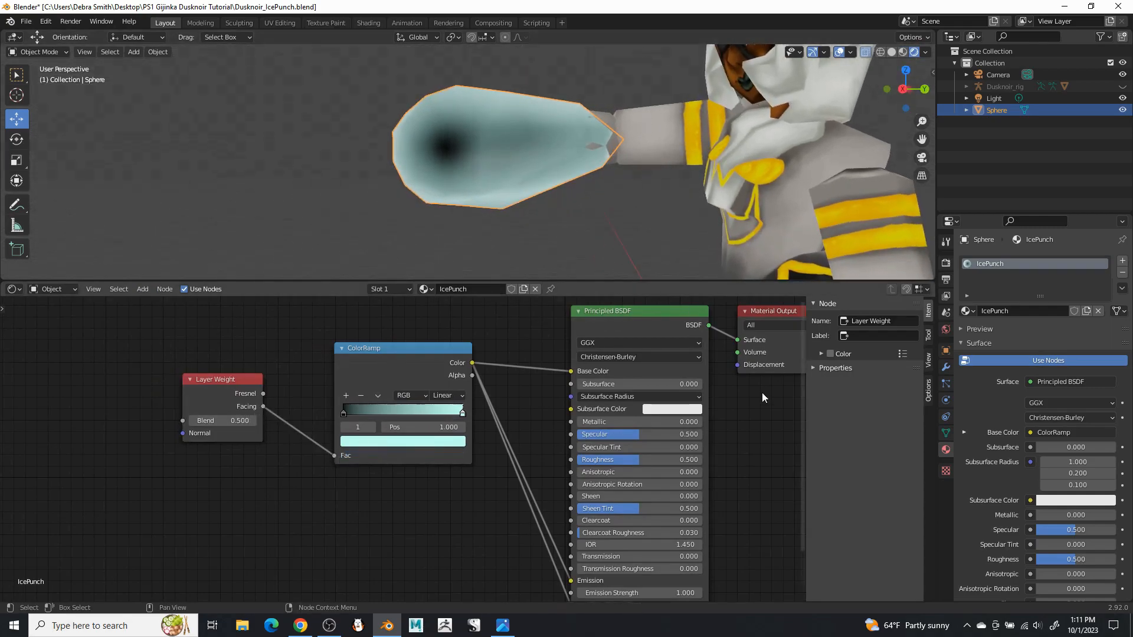
- Set the IcePunch material's blend mode to Alpha Blend and inspect the fist through the shell
middle_click_drag(768, 468, 699, 429)
scroll(1009, 508, "down", 10)
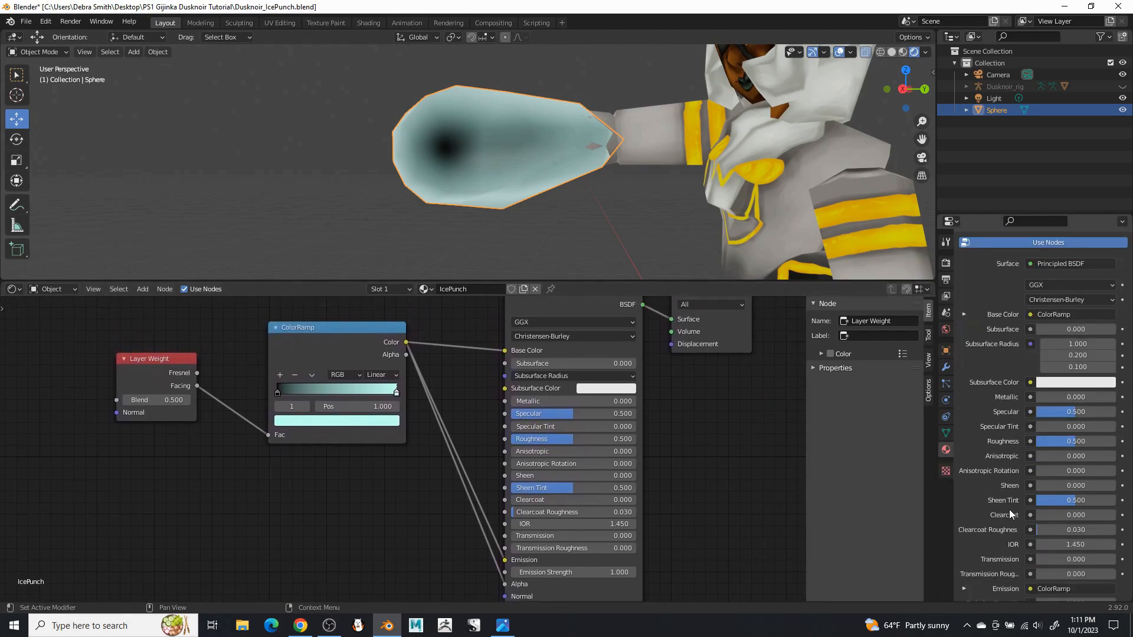
scroll(1066, 519, "down", 3)
left_click(1067, 516)
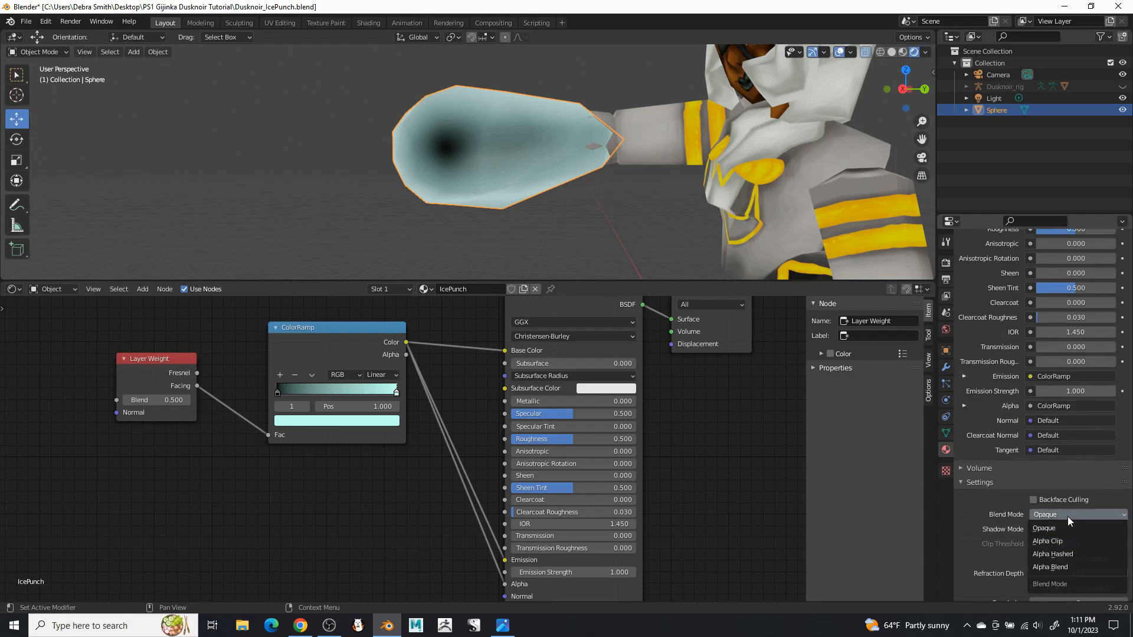
left_click(1064, 569)
middle_click_drag(583, 208, 482, 161)
middle_click_drag(572, 121, 543, 189)
middle_click_drag(556, 135, 469, 116)
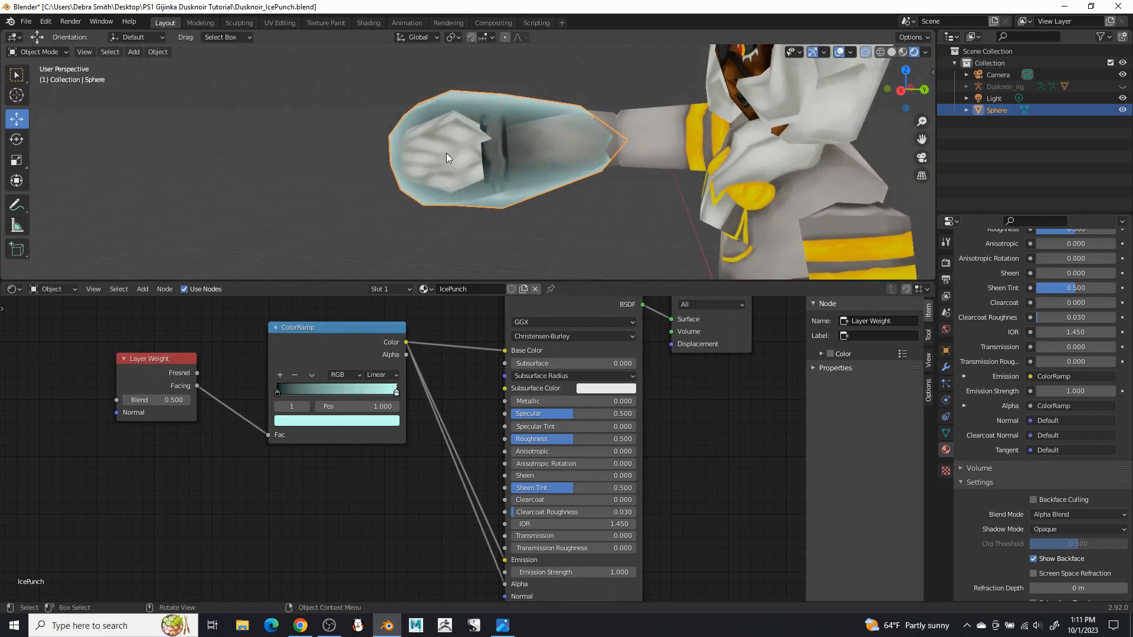
middle_click_drag(600, 189, 646, 190)
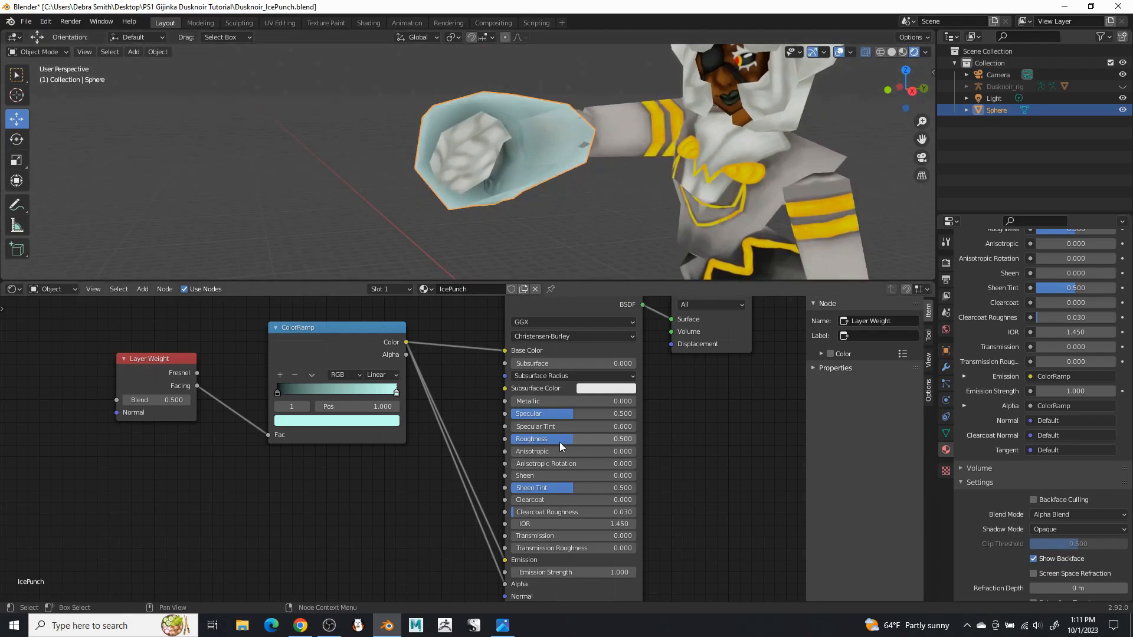
- Set the Principled BSDF's Roughness to 0.000, Emission Strength to 6.100 and Specular to 1.000
left_click_drag(562, 441, 502, 441)
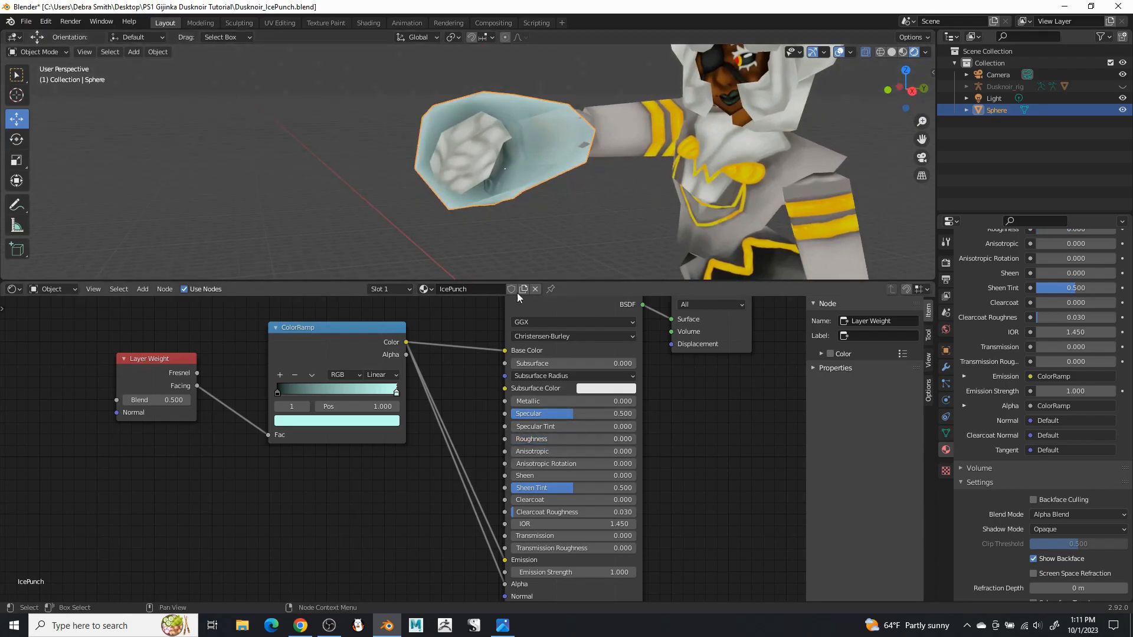
mouse_move(526, 196)
middle_mouse_down()
mouse_move(477, 209)
mouse_move(493, 248)
mouse_move(517, 246)
mouse_move(502, 197)
mouse_move(519, 212)
middle_mouse_up()
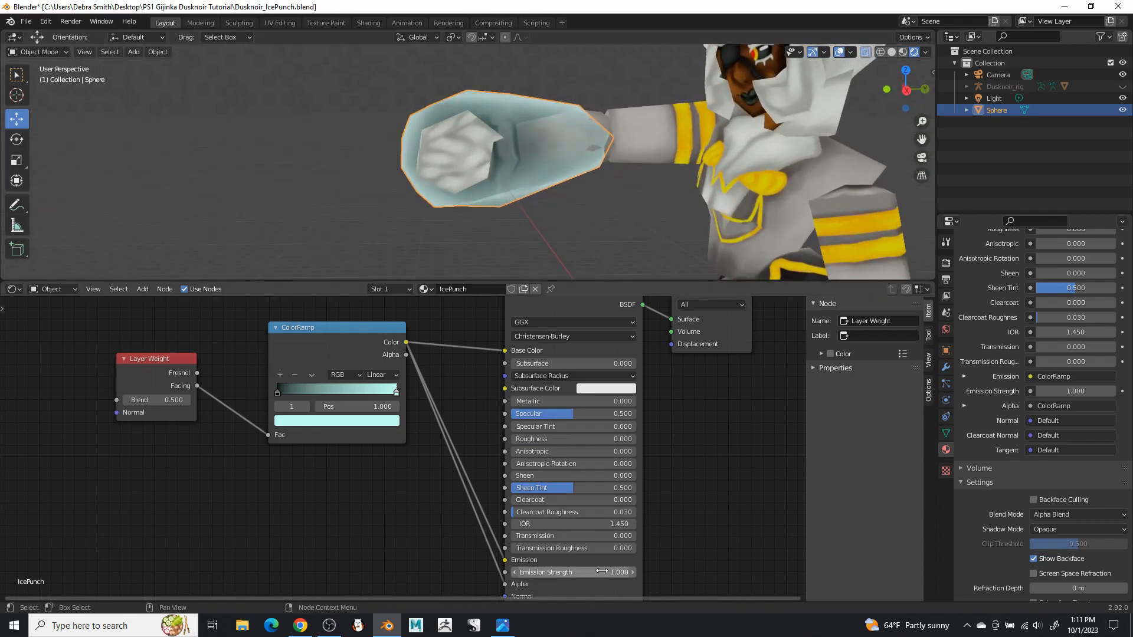
mouse_move(542, 571)
left_mouse_down()
mouse_move(614, 571)
mouse_move(542, 570)
left_mouse_up()
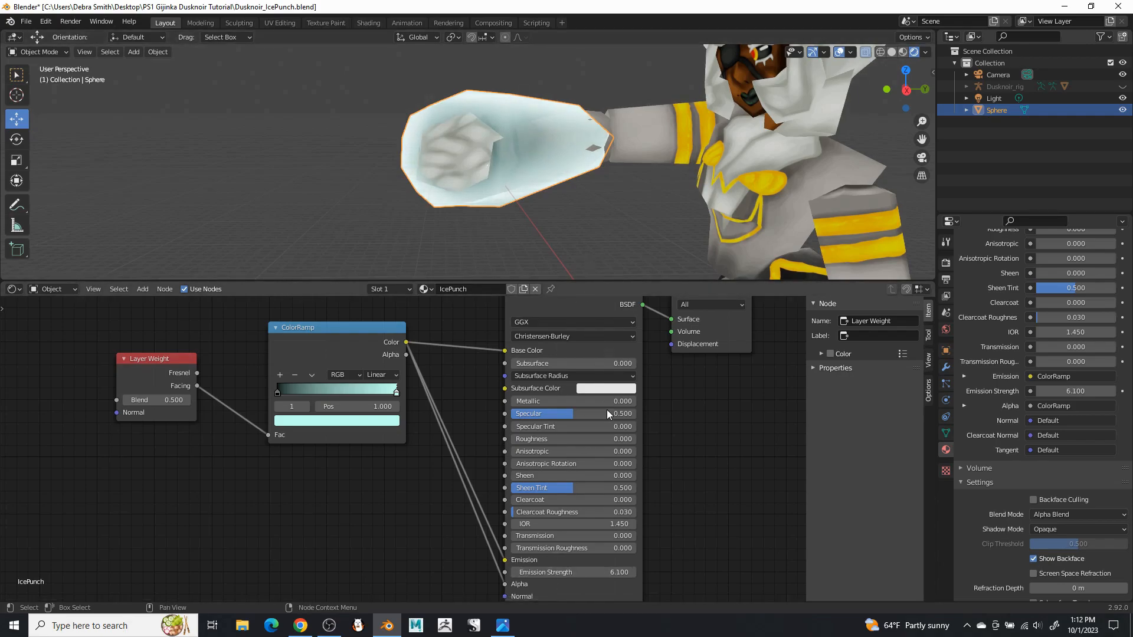
left_click_drag(579, 412, 636, 413)
- Move the ColorRamp's black stop to position 0.318, keeping the cyan stop at the far end
mouse_move(395, 393)
left_mouse_down()
mouse_move(337, 395)
mouse_move(416, 386)
left_mouse_up()
mouse_move(278, 393)
left_mouse_down()
mouse_move(331, 387)
mouse_move(316, 393)
left_mouse_up()
middle_click_drag(500, 182, 547, 259)
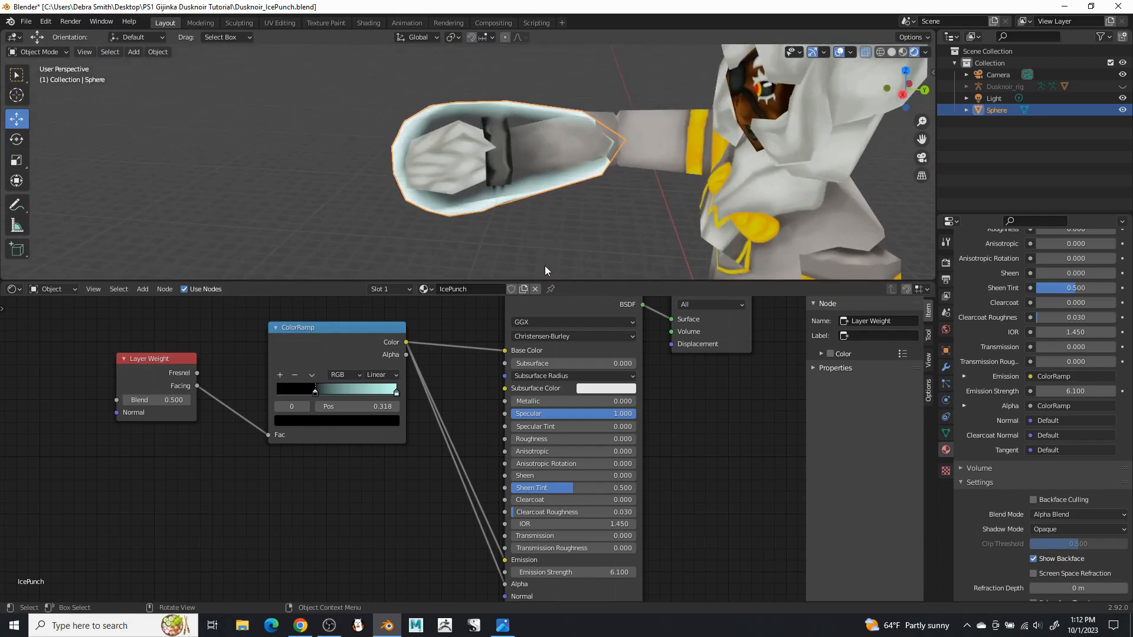
- Enlarge the 3D viewport to show the whole character with nothing selected, and save the file
left_click_drag(589, 280, 619, 527)
scroll(609, 405, "down", 5)
middle_click_drag(611, 404, 669, 273)
left_click(667, 267)
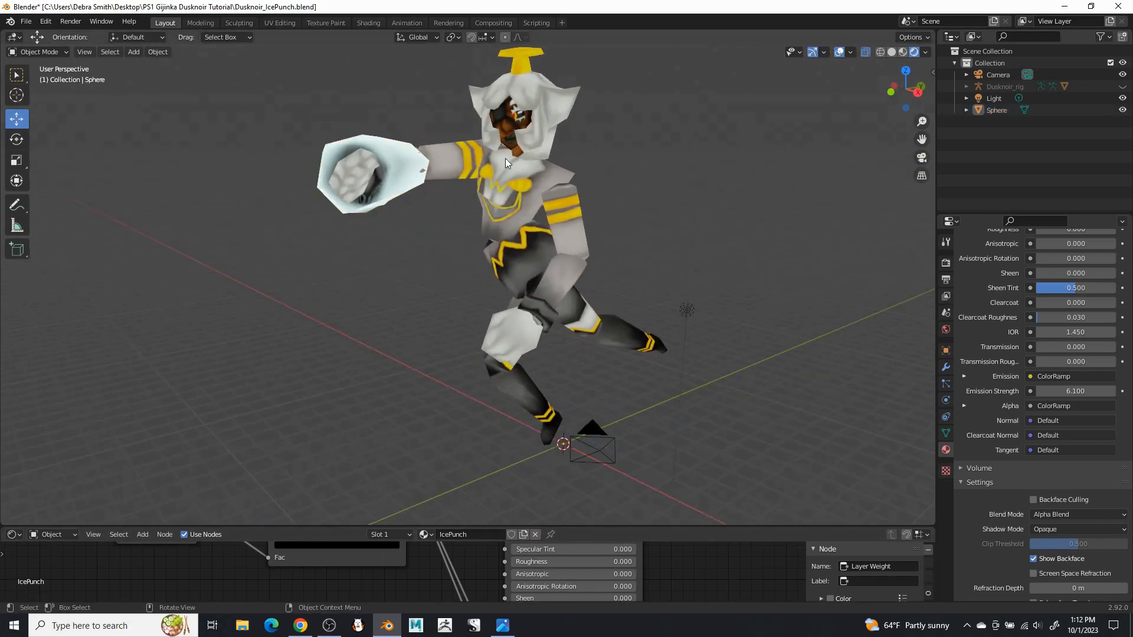
left_click(26, 21)
left_click(42, 100)
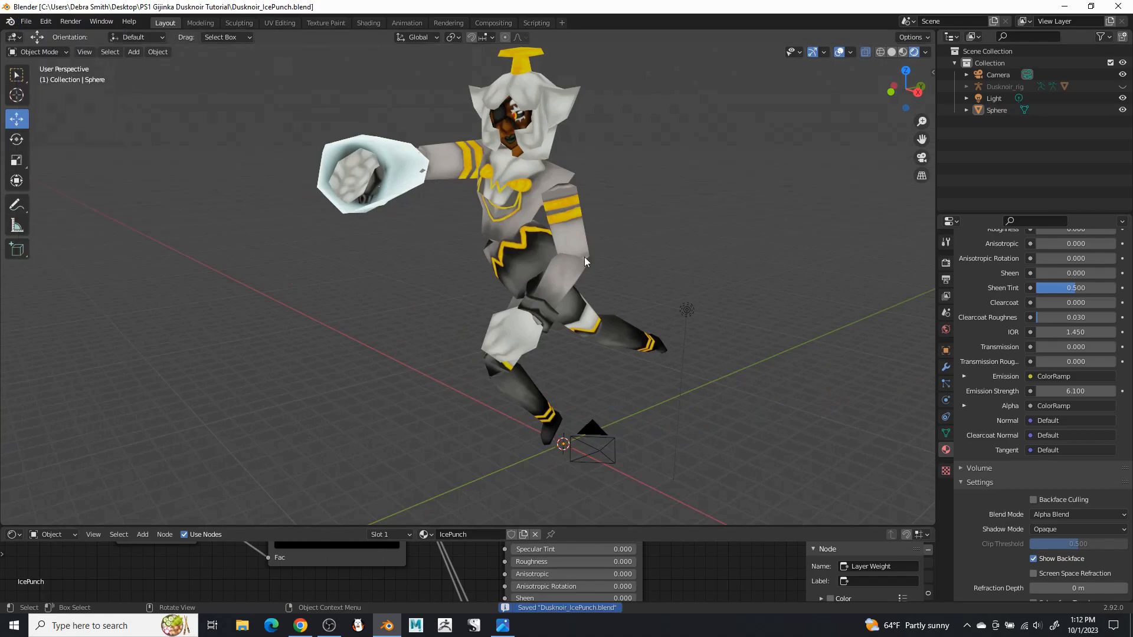
- Enable Bloom in the Eevee render settings, check the fist's glow on the character, and save the file
left_click(946, 263)
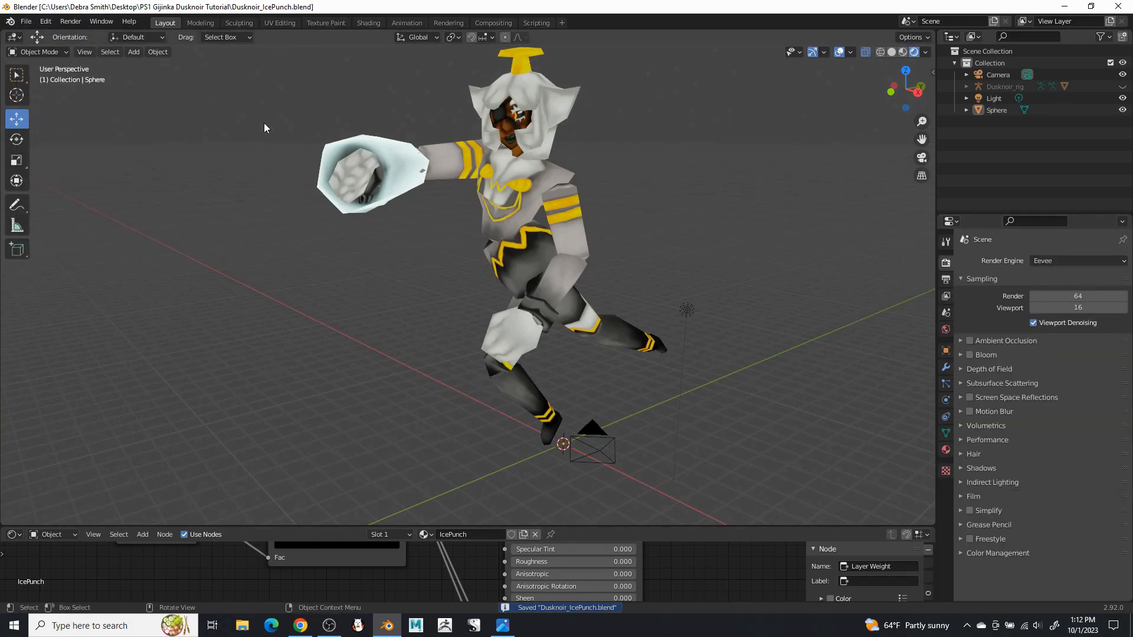
middle_click_drag(474, 154, 486, 196, "shift")
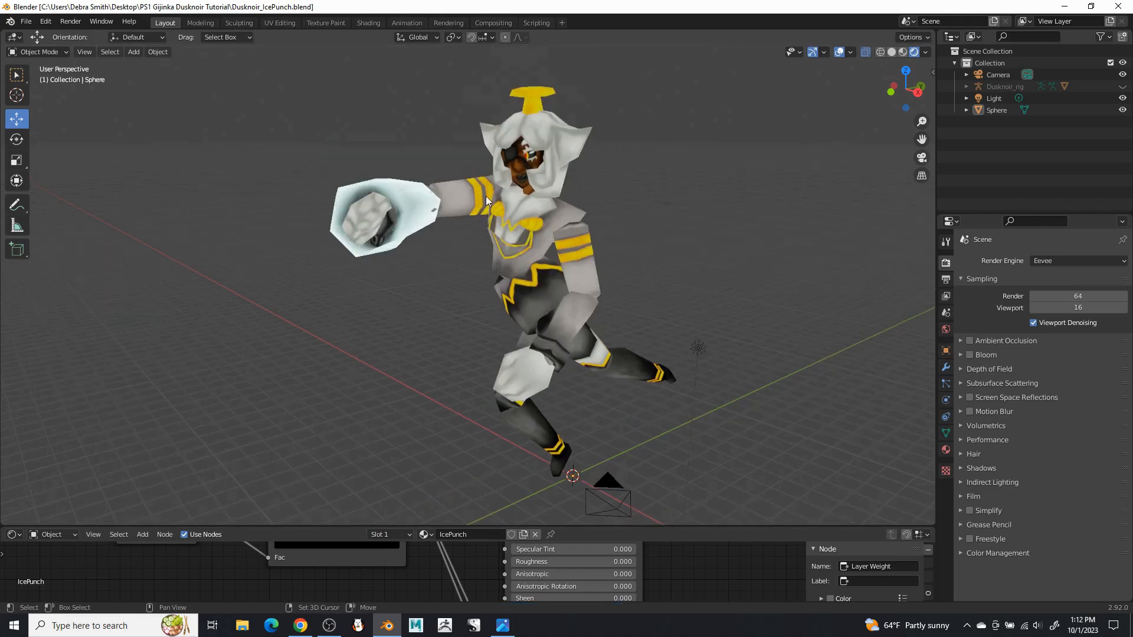
left_click(970, 354)
middle_click_drag(505, 200, 286, 228)
middle_click_drag(475, 128, 501, 228)
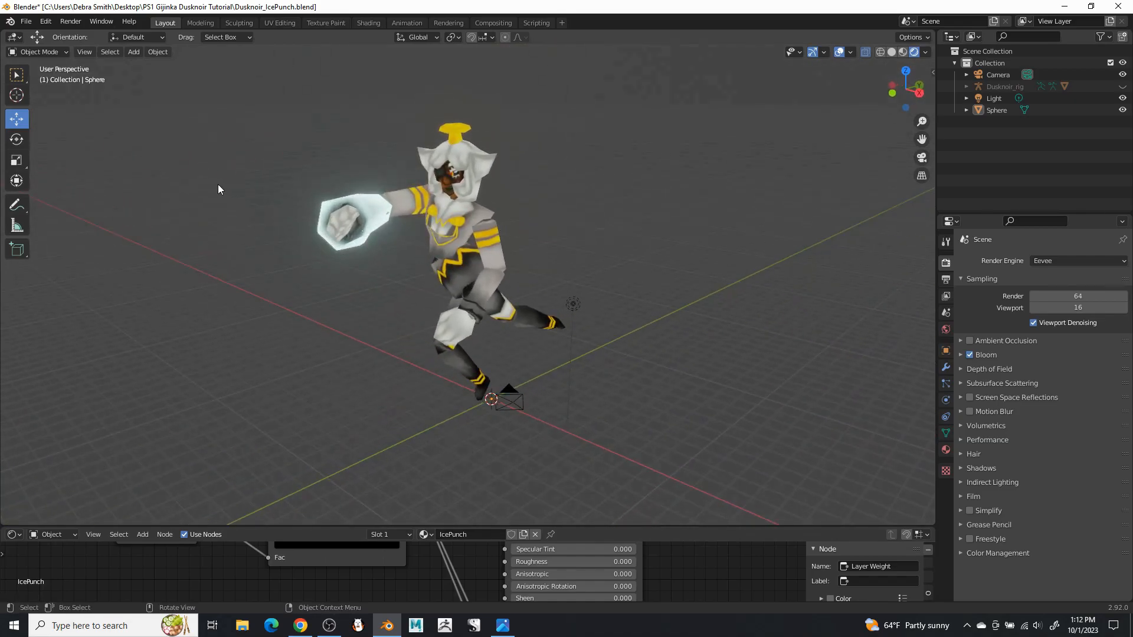
left_click(26, 21)
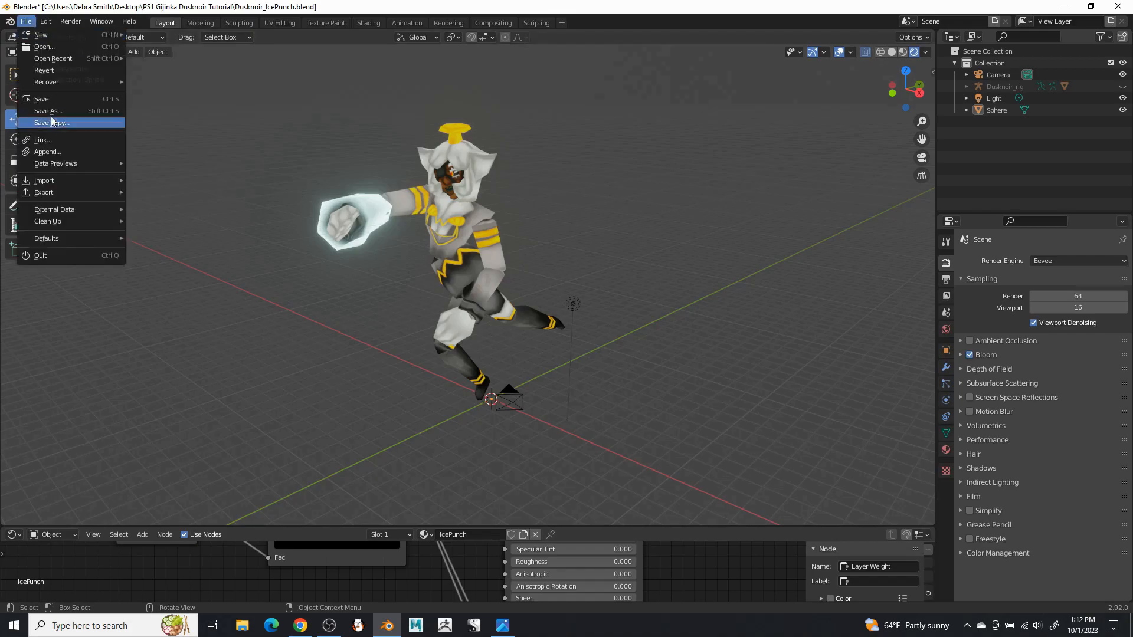
left_click(45, 101)
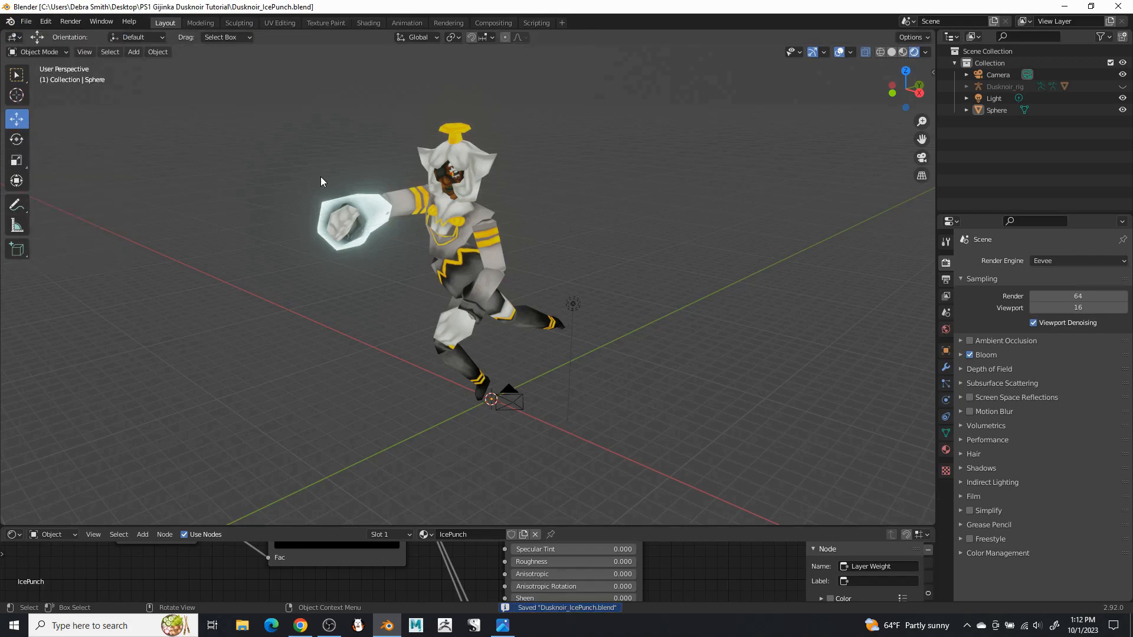
- Add a Bezier circle at the world origin and scale it uniformly to about 18.6 so it surrounds the character
left_click(131, 52)
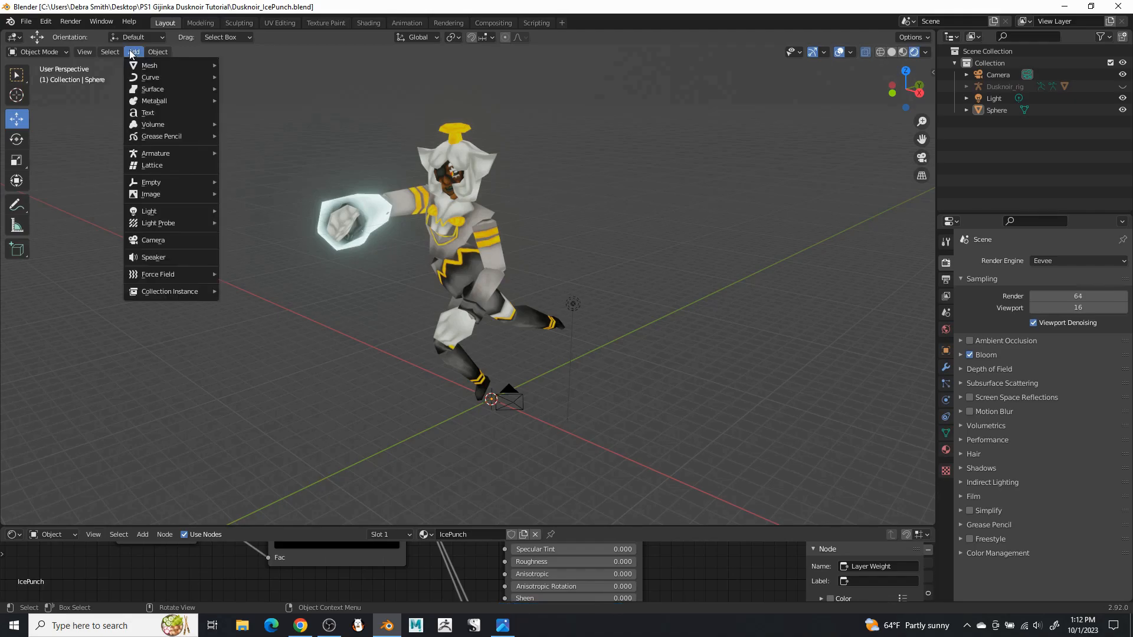
left_click(131, 52)
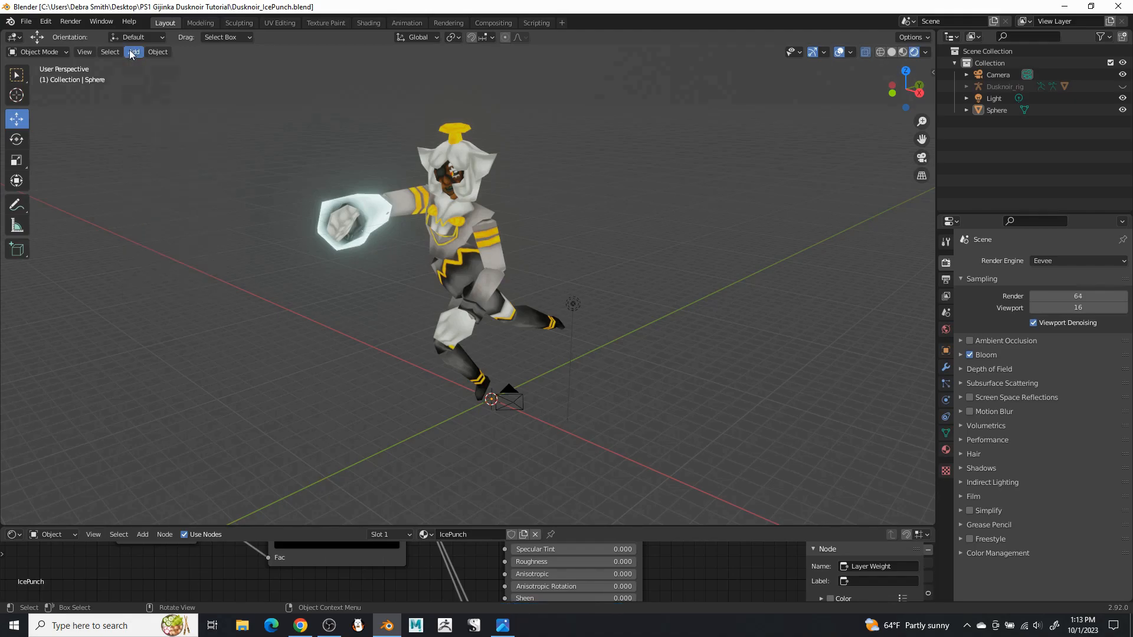
left_click(131, 51)
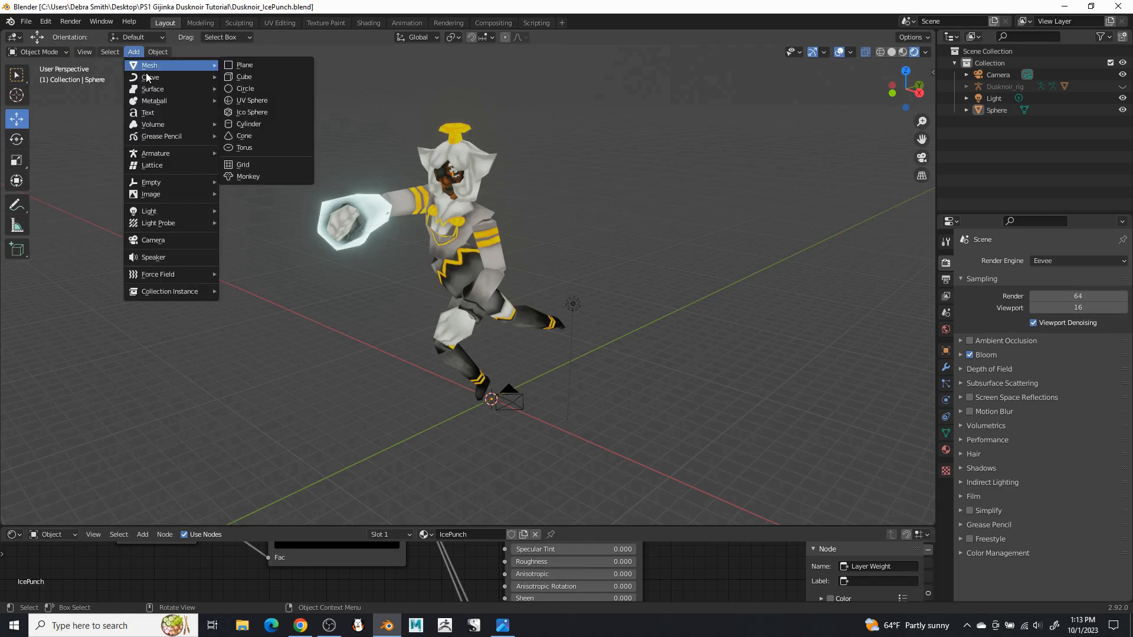
mouse_move(200, 77)
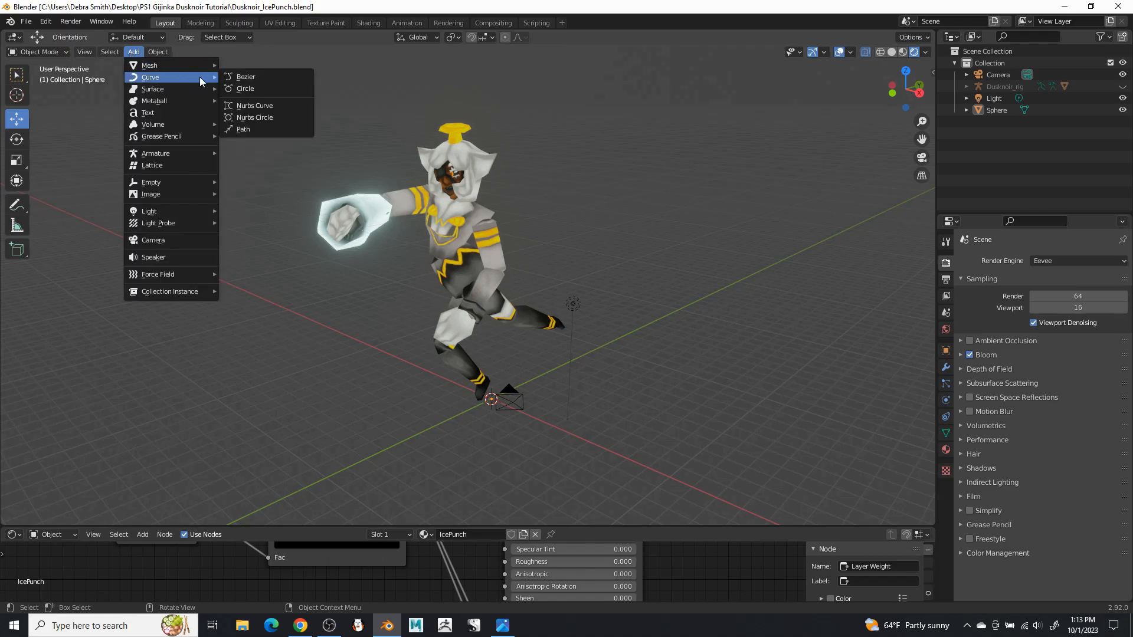
left_click(251, 89)
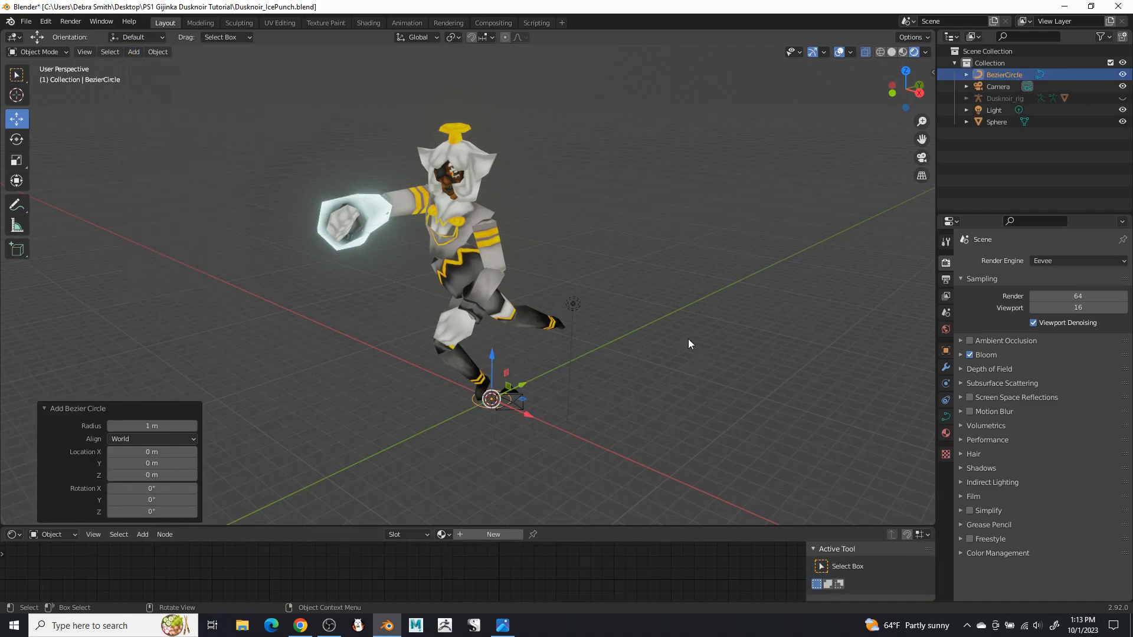
middle_click_drag(692, 343, 610, 384)
key("s")
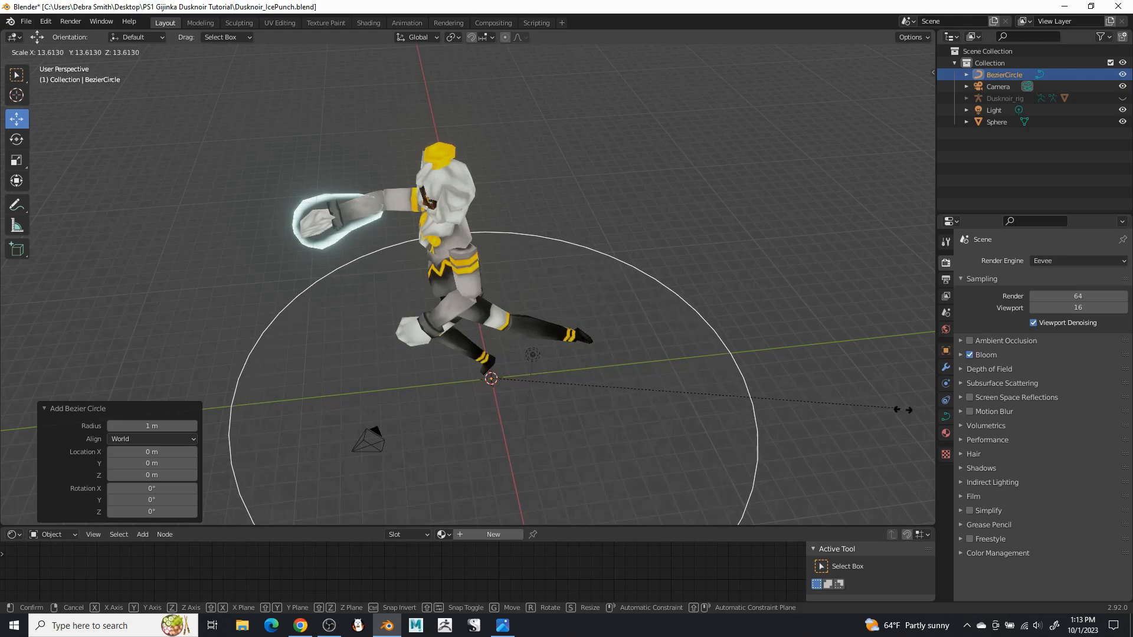
left_click(116, 415)
scroll(127, 371, "down", 6)
middle_click_drag(136, 327, 290, 373)
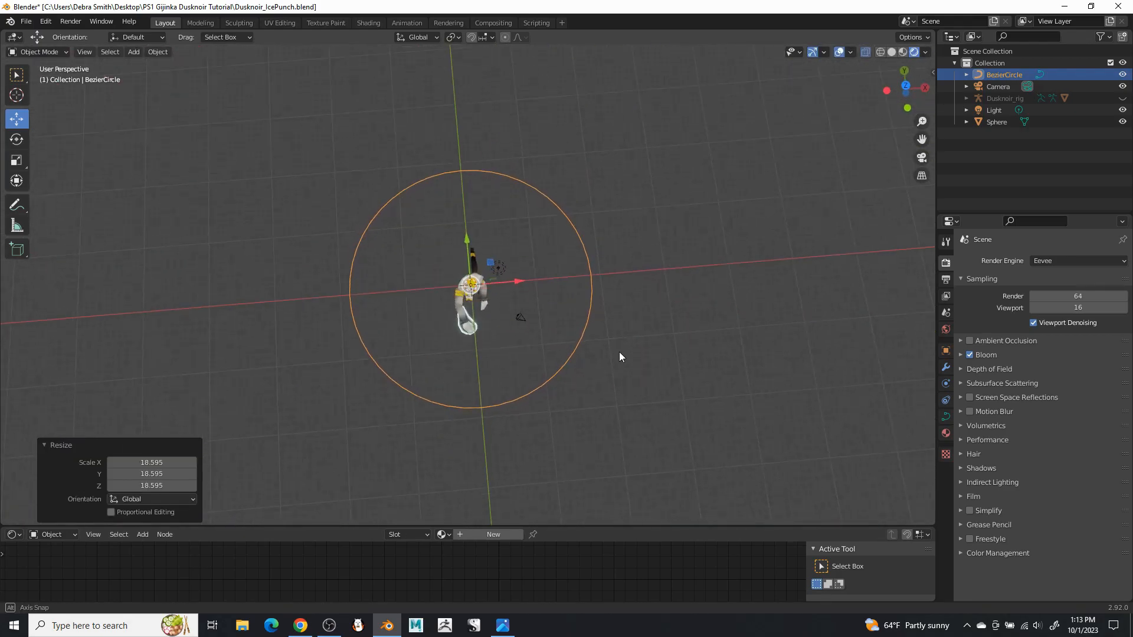
middle_click_drag(602, 360, 567, 378)
- Select the camera and set its X, Y and Z location to 0 m
left_click(463, 372)
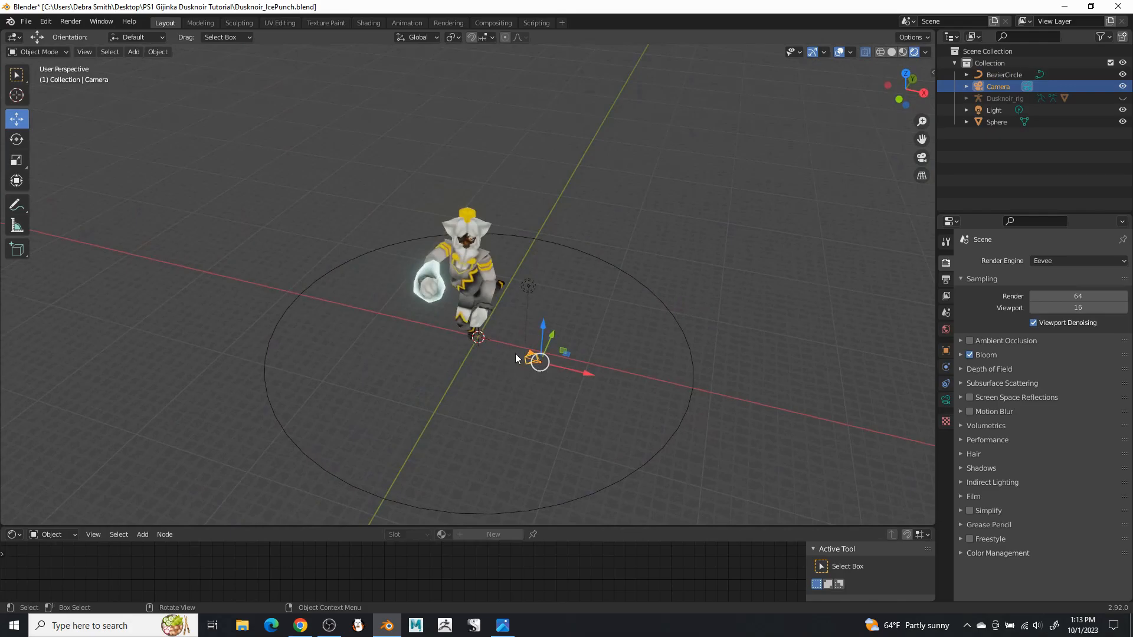
left_click(931, 73)
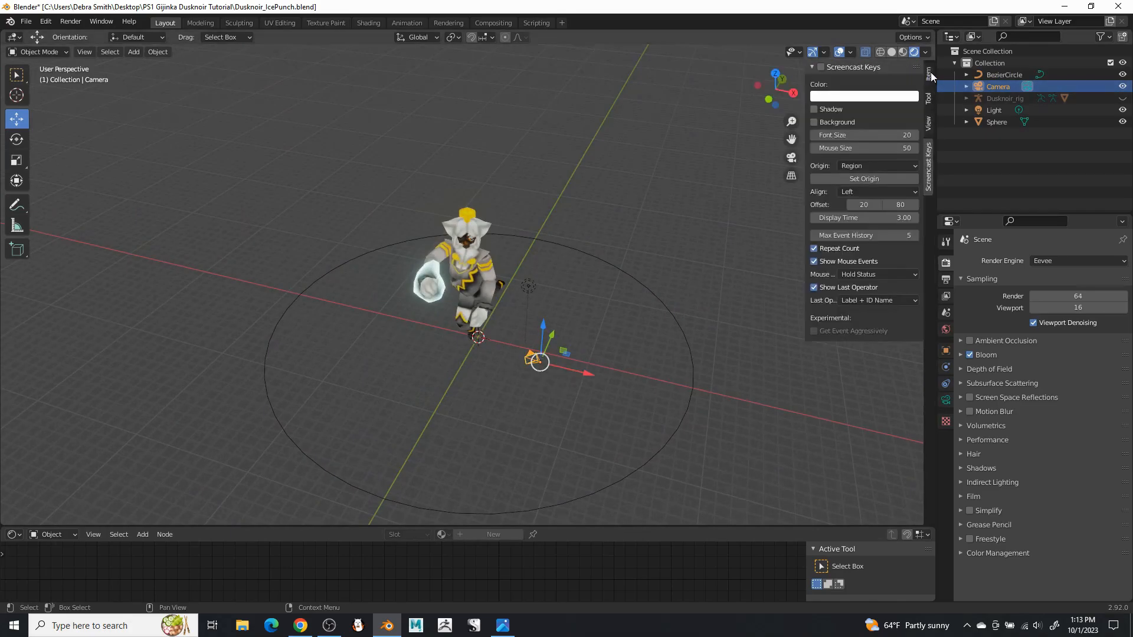
left_click(929, 77)
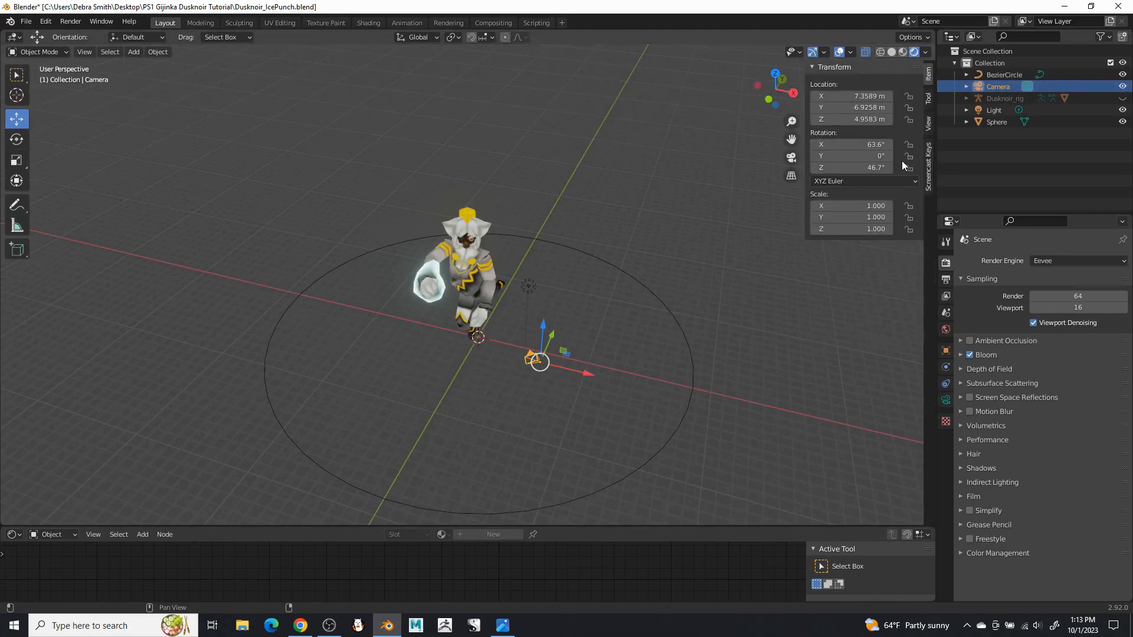
left_click(865, 96)
type("0")
key("Tab")
type("0")
key("Return")
left_click(864, 120)
type("0")
key("Return")
- Set the camera's X and Z rotation to 0°
left_click(864, 145)
type("0")
key("Return")
left_click(867, 168)
type("0")
key("Return")
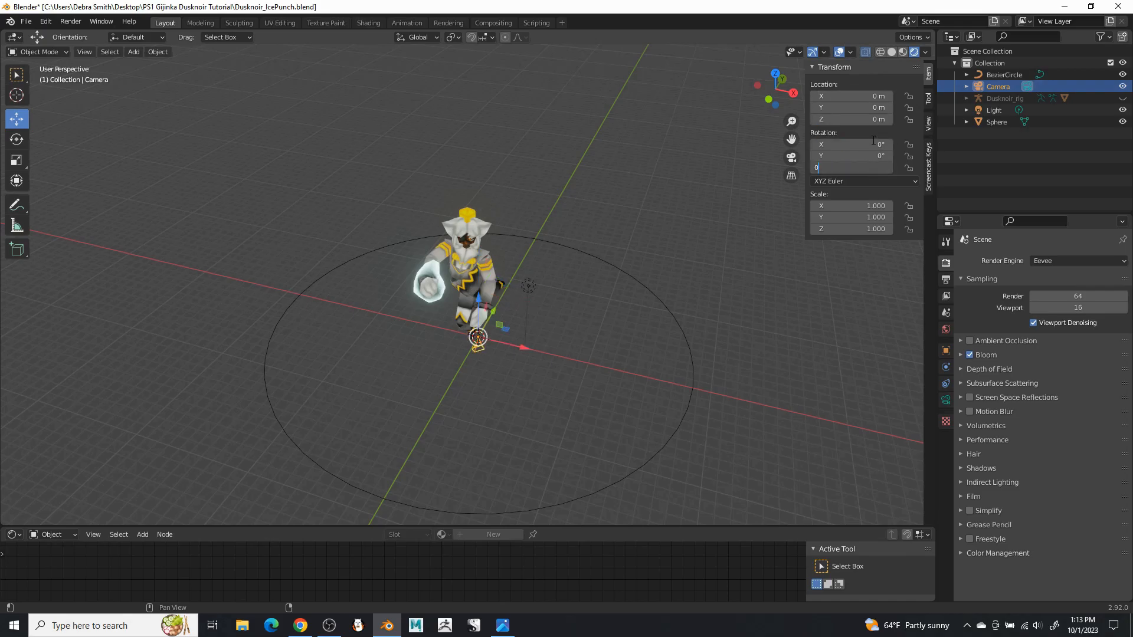
- Move the camera in front of the character to about -18.5 m on Y and raise it to about 9.3 m on Z
middle_click_drag(635, 268, 525, 341)
left_click_drag(523, 351, 299, 390)
middle_click_drag(300, 390, 256, 321)
left_click_drag(249, 324, 246, 199)
mouse_move(356, 302)
middle_mouse_down()
mouse_move(410, 302)
mouse_move(392, 319)
mouse_move(362, 309)
middle_mouse_up()
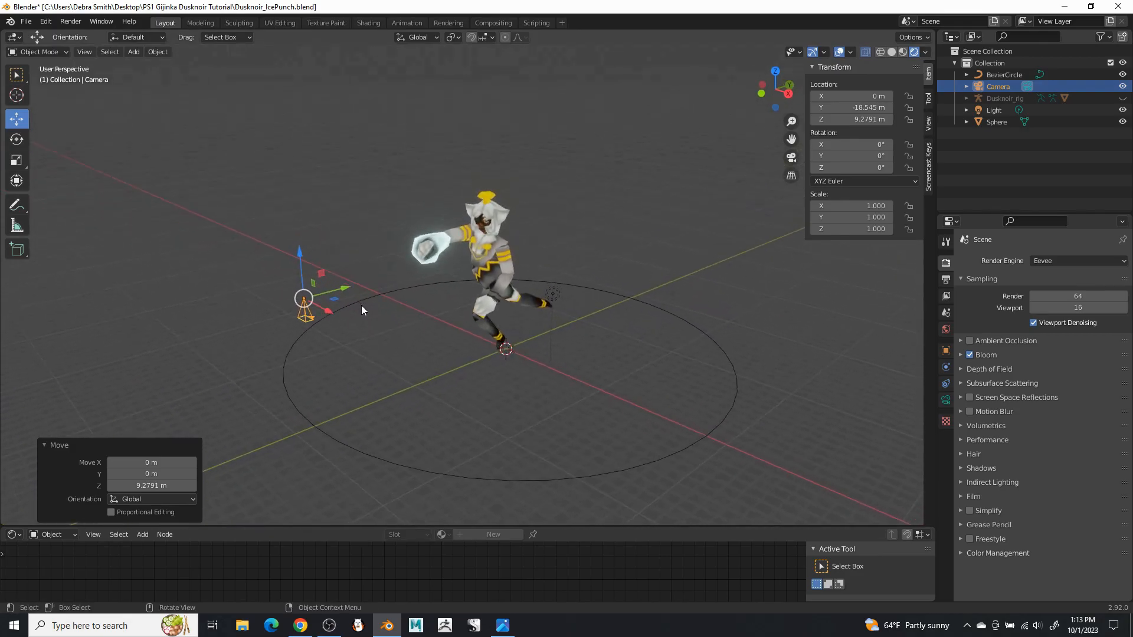
- Add a Track To object constraint to the camera
left_click(945, 400)
left_click(946, 383)
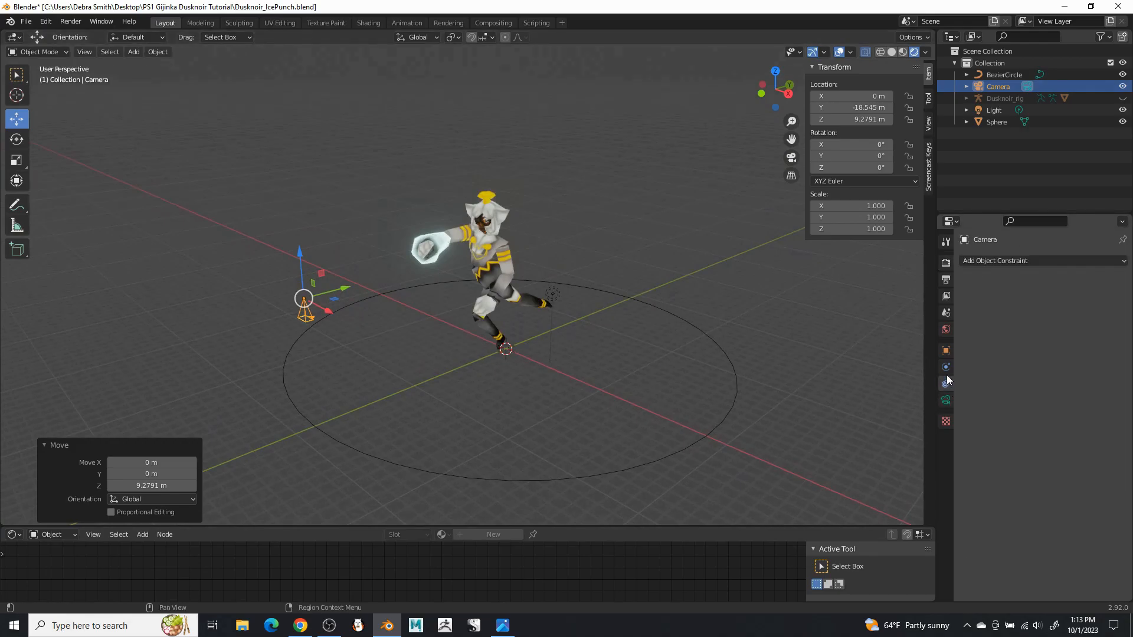
left_click(1022, 261)
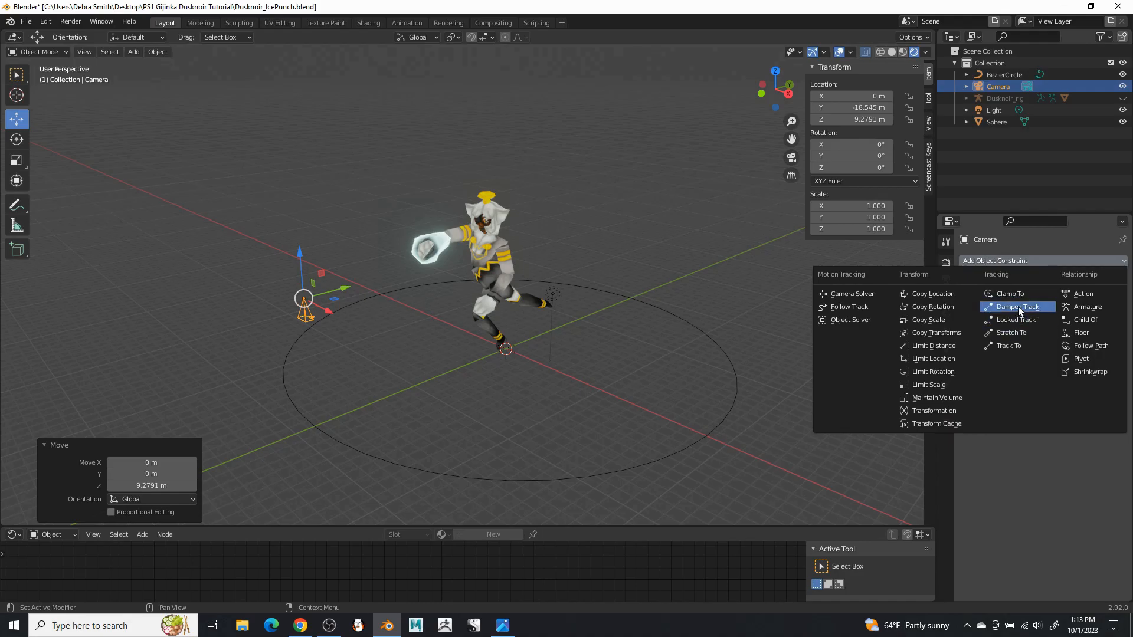
left_click(1010, 345)
middle_click_drag(513, 306, 510, 265)
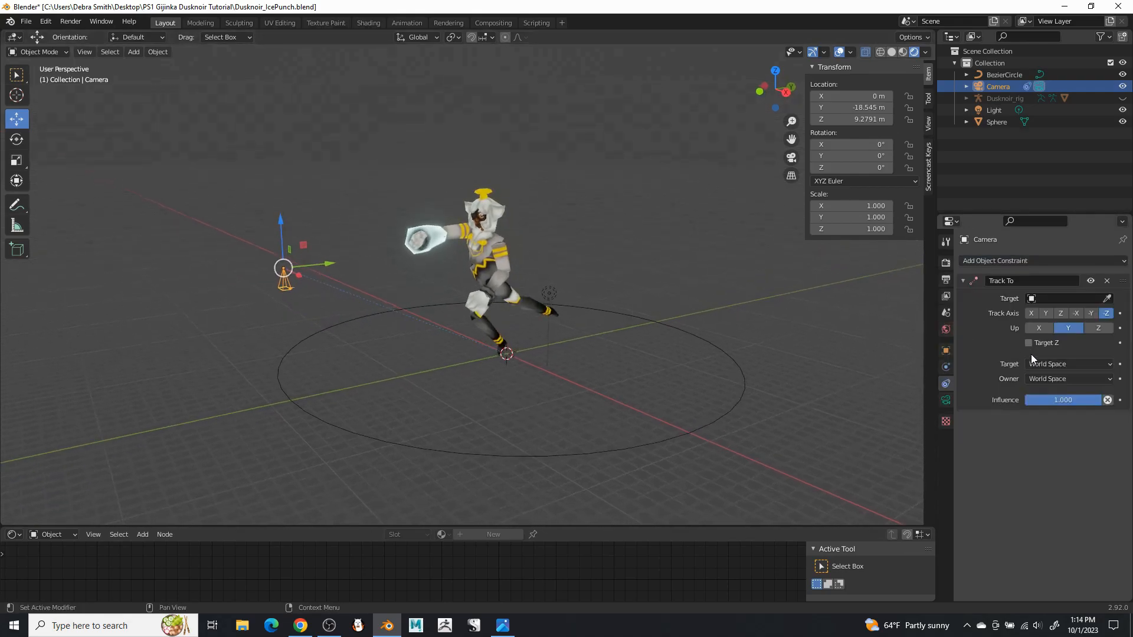
- Set the camera's Track To target to Dusknoir_mesh
left_click(1032, 299)
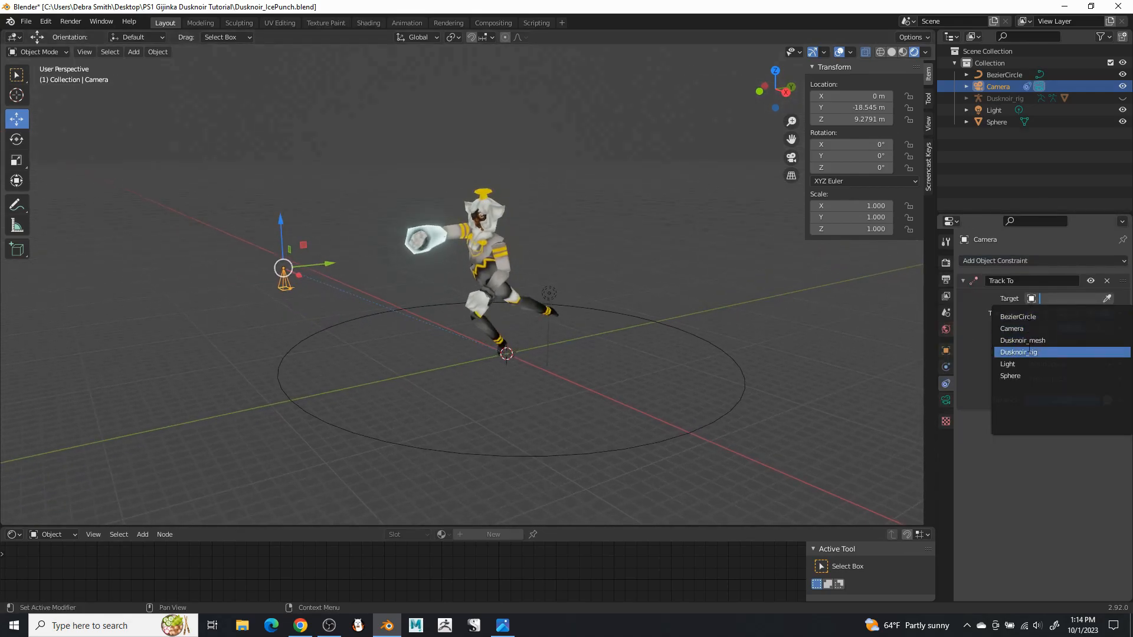
left_click(1022, 340)
middle_click_drag(650, 284, 664, 321)
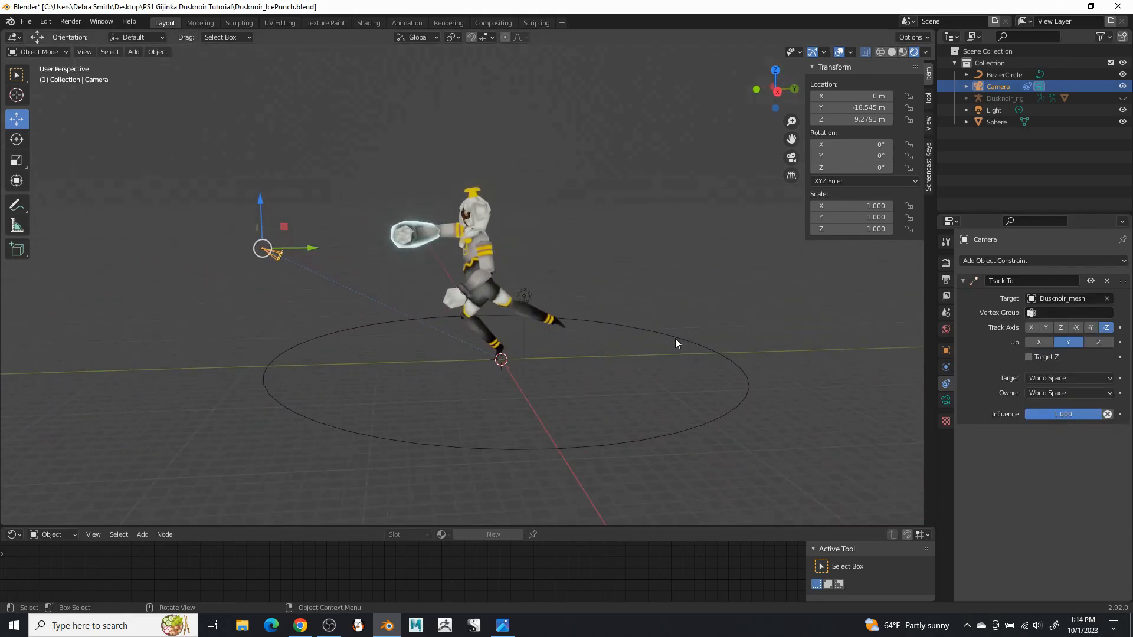
- Add a Plain Axes empty at the world origin
left_click(141, 53)
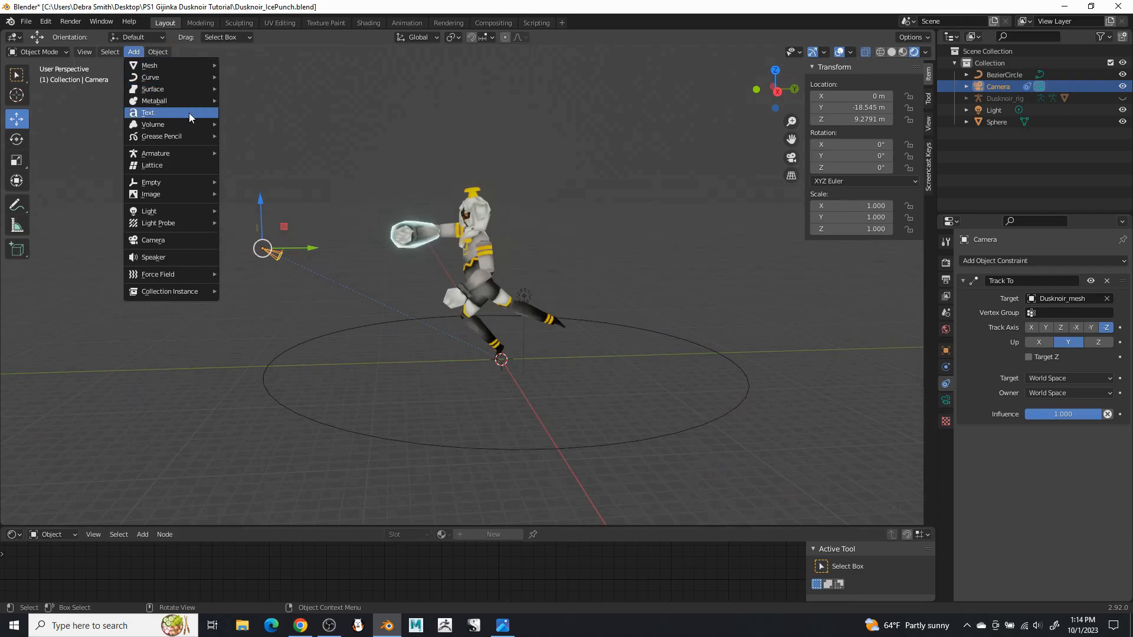
mouse_move(206, 158)
mouse_move(199, 179)
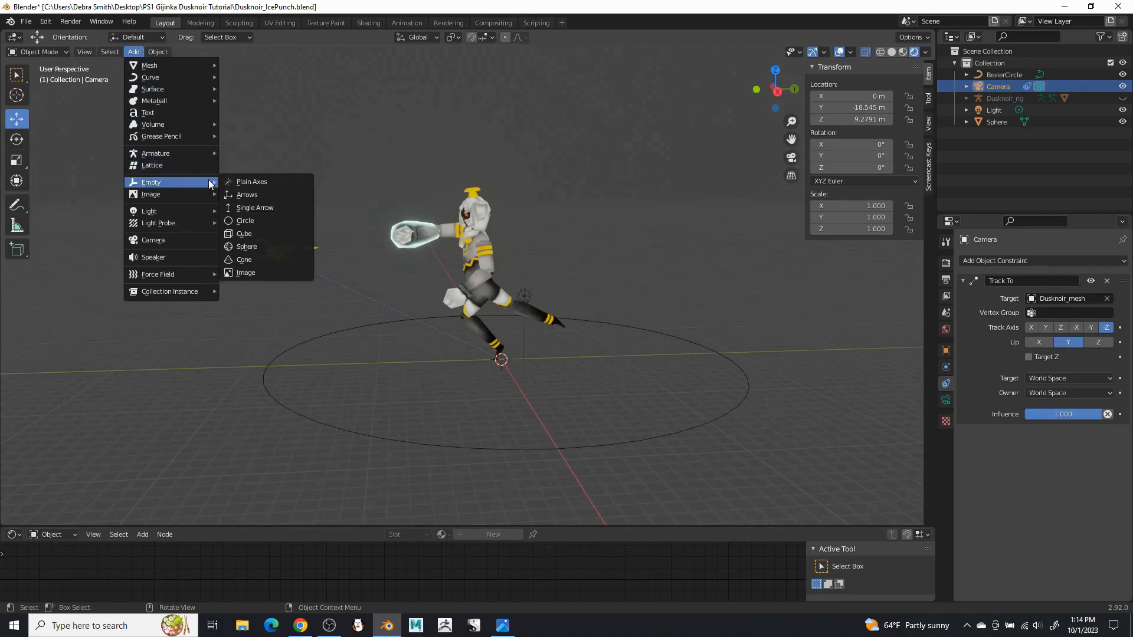
left_click(246, 182)
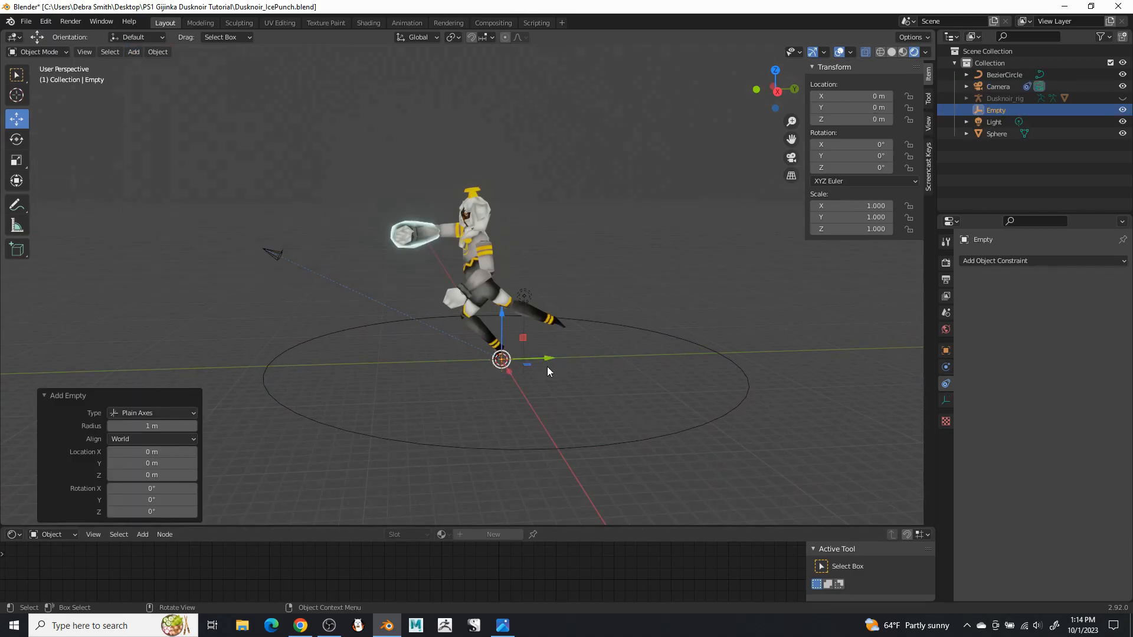
left_click(139, 52)
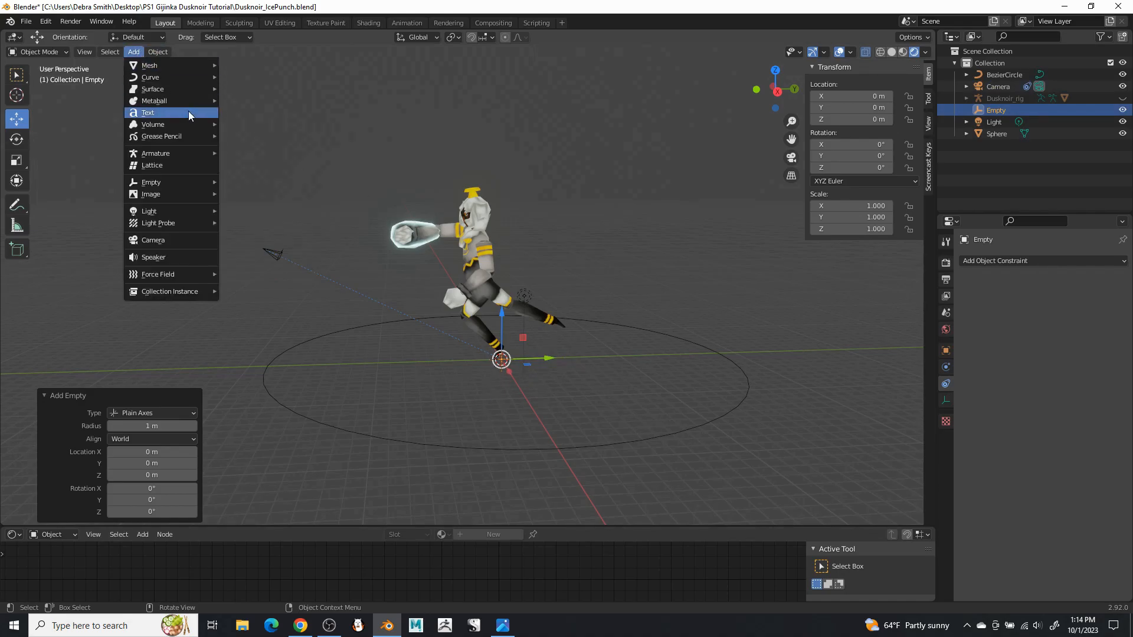
mouse_move(214, 179)
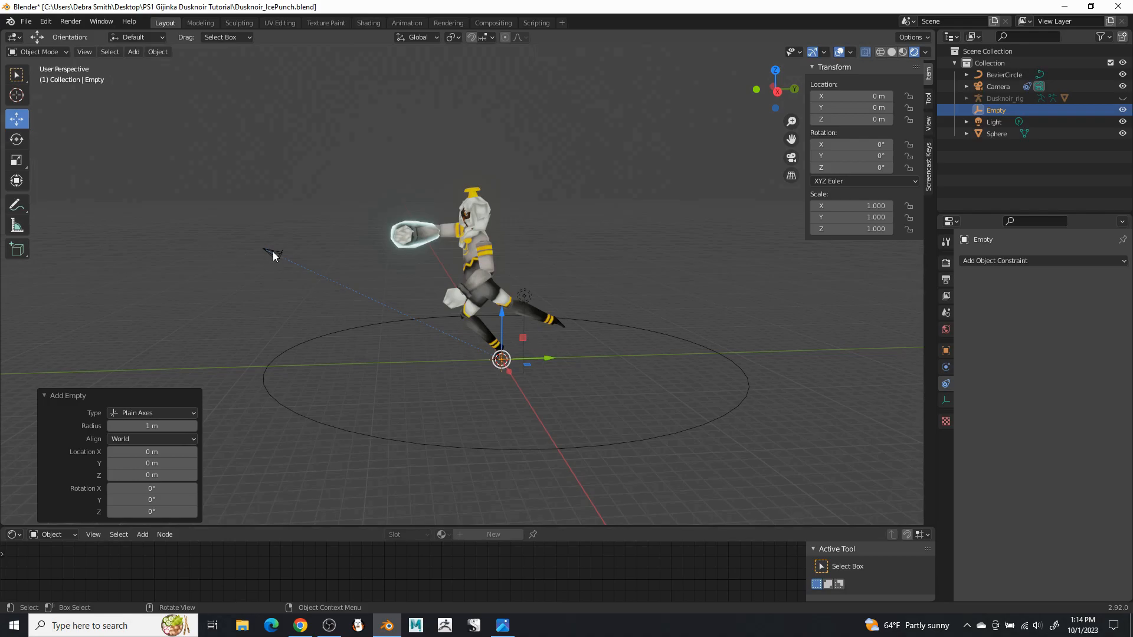
- Change the camera's Track To target to the Empty
left_click(274, 252)
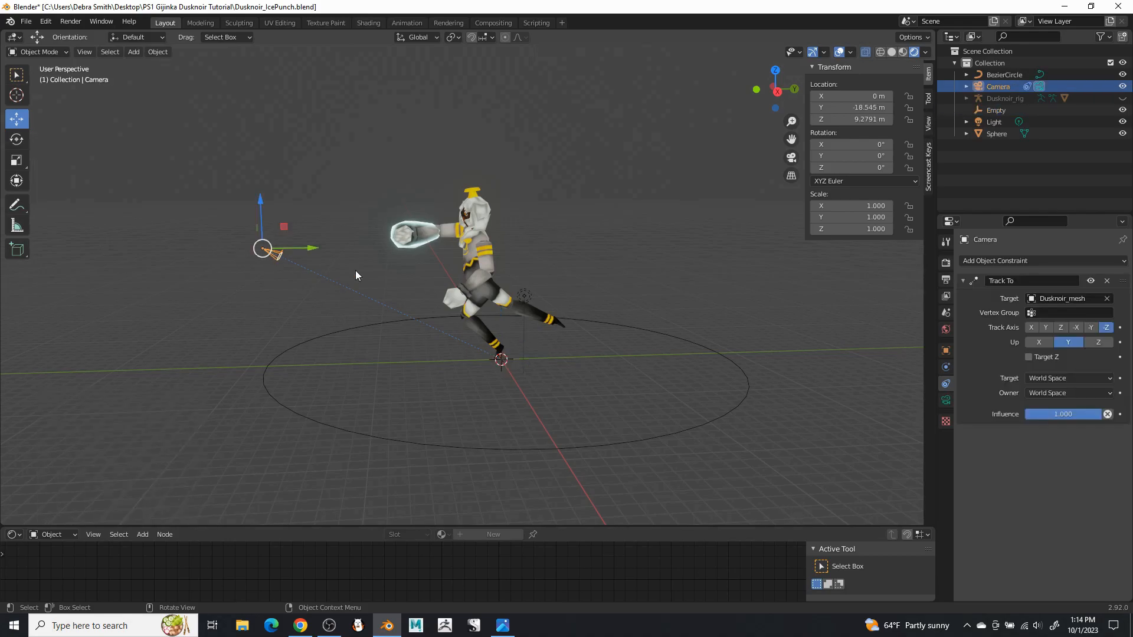
left_click(1049, 300)
left_click(1027, 364)
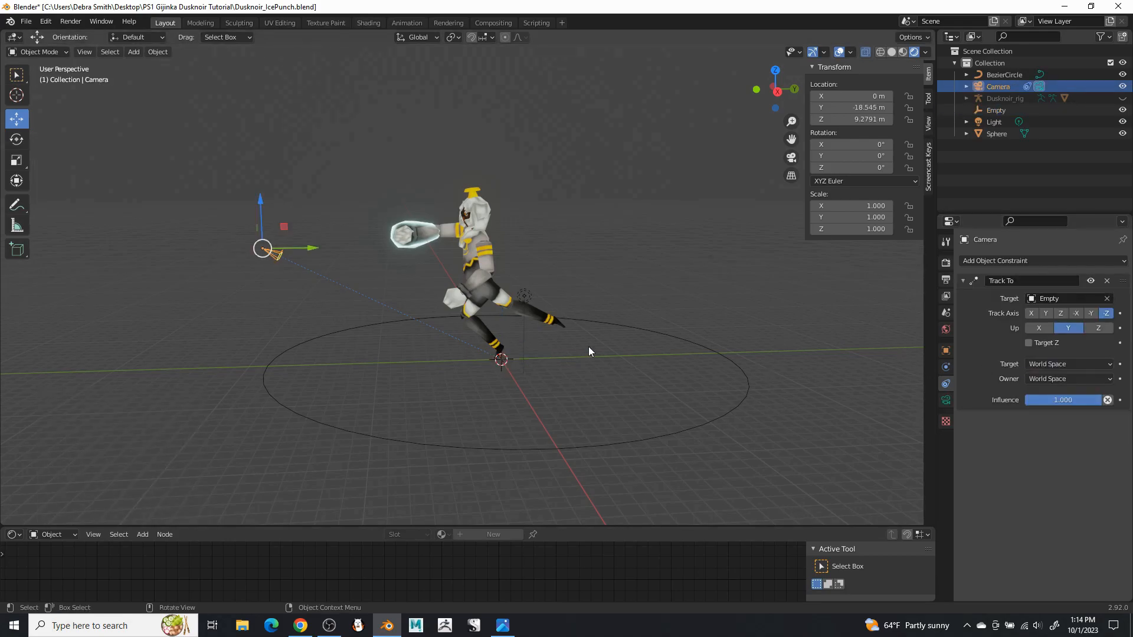
- Raise the empty along Z to about 8.09 m, level with the character's torso
left_click(503, 359)
left_click_drag(507, 320, 504, 220)
middle_click_drag(480, 307, 438, 321)
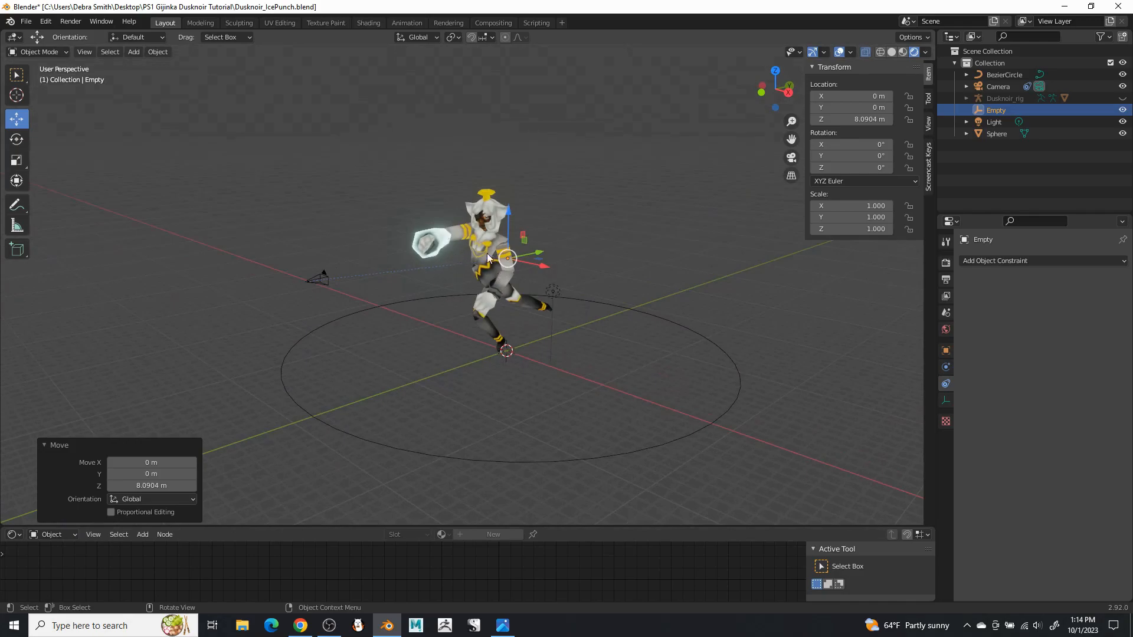
middle_click_drag(405, 279, 334, 267)
- Parent the camera to the Bezier circle with the Follow Path option, and reselect the camera
left_click(334, 267)
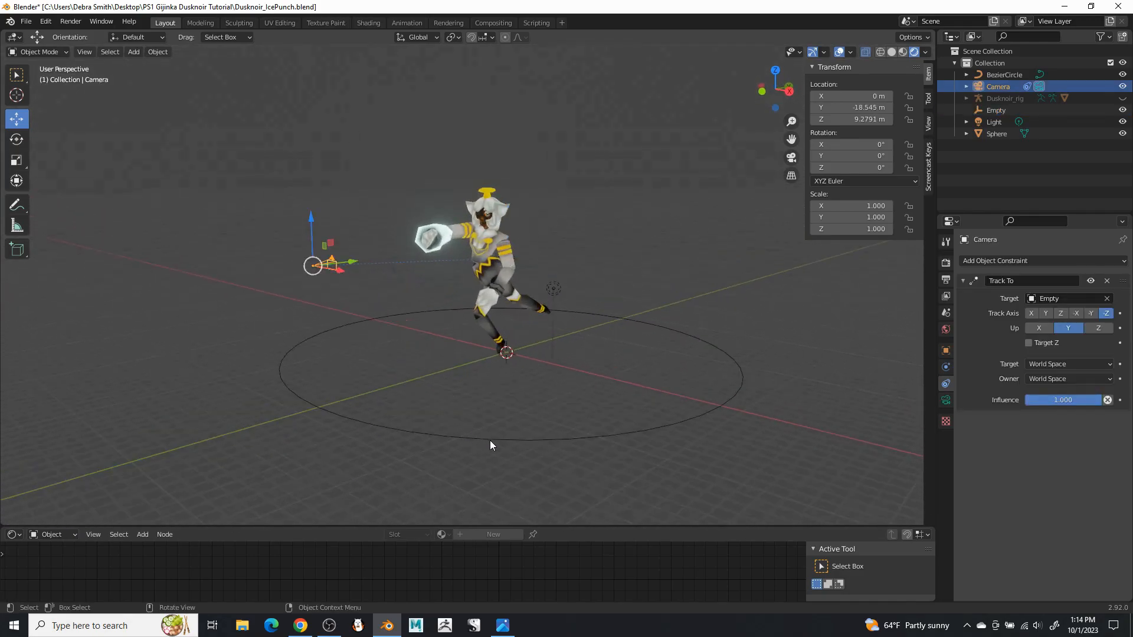
left_click(1015, 262)
left_click(397, 432, "shift")
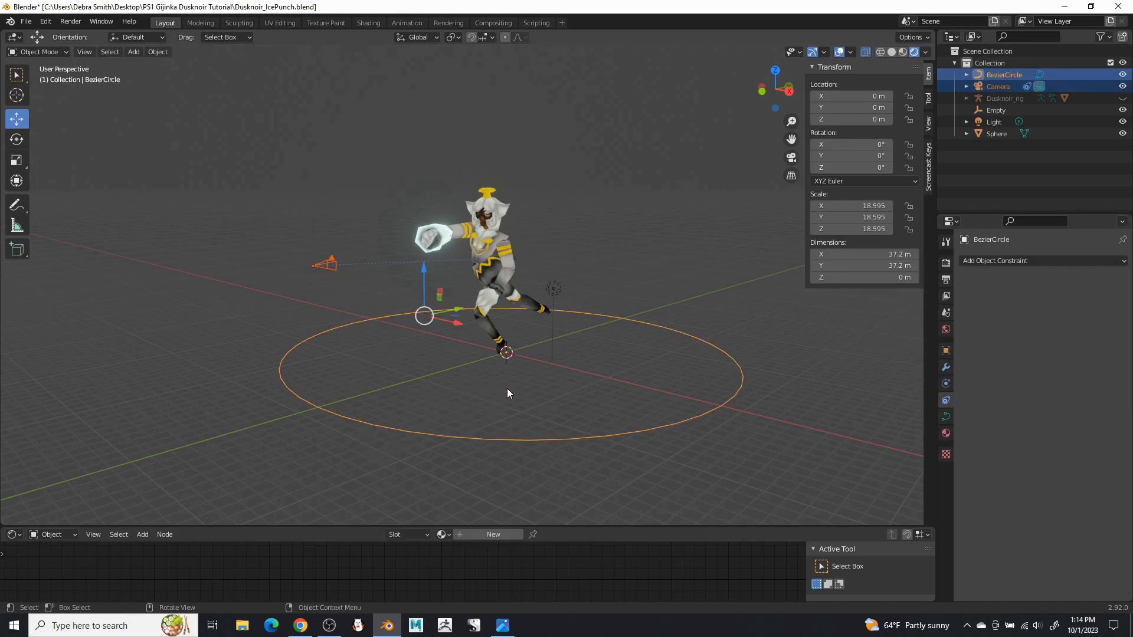
key("ctrl+p")
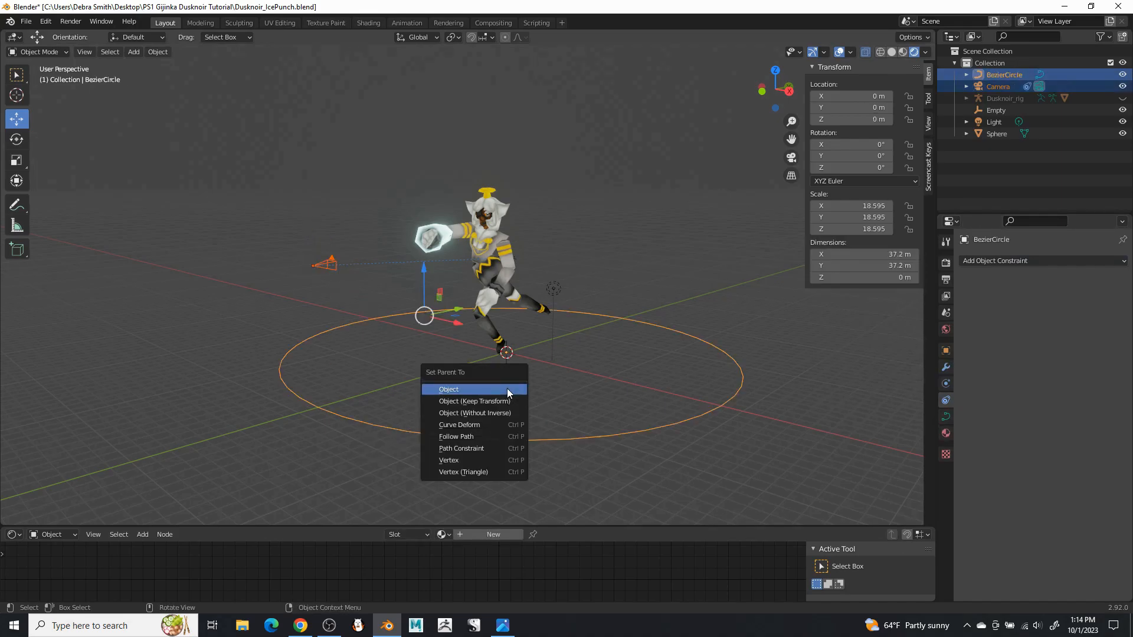
left_click(469, 436)
middle_click_drag(536, 390, 581, 394)
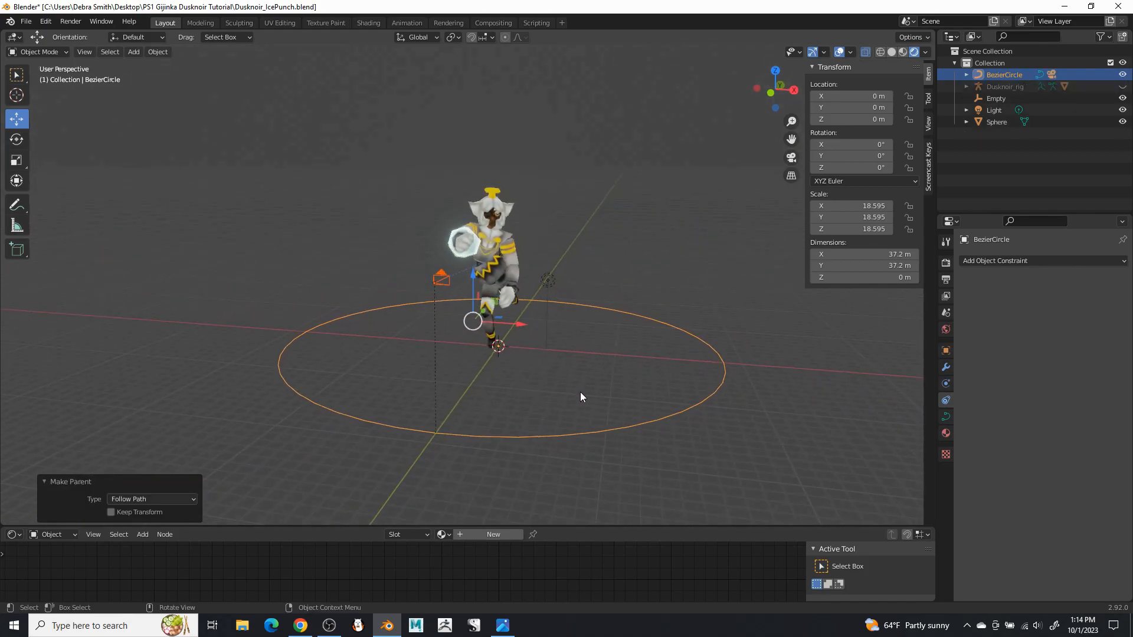
left_click(446, 279)
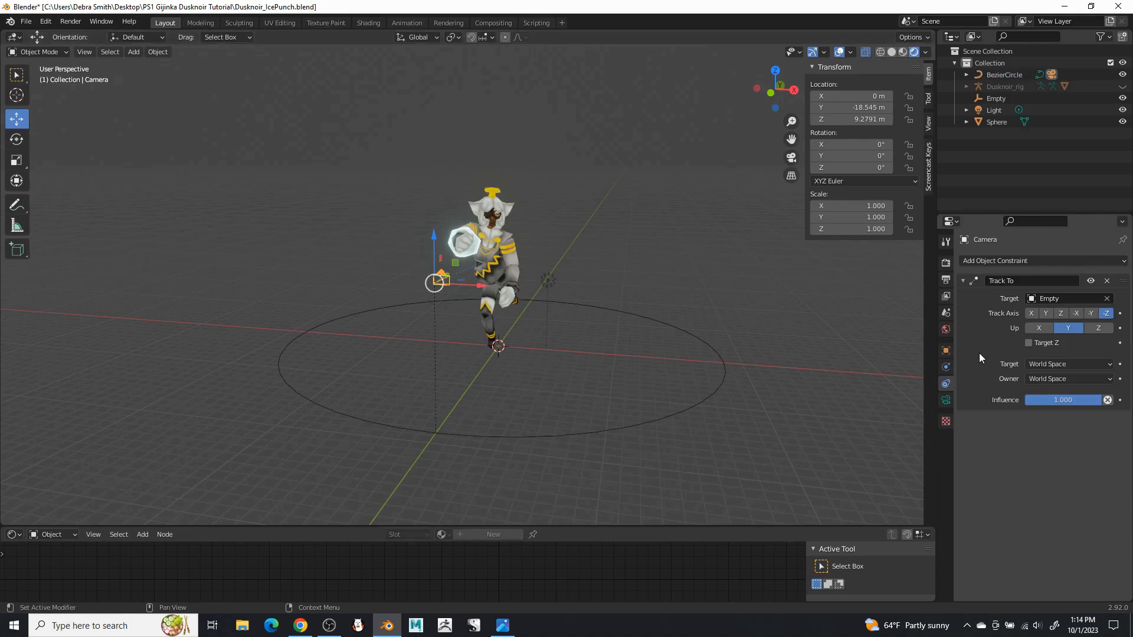
left_click(946, 400)
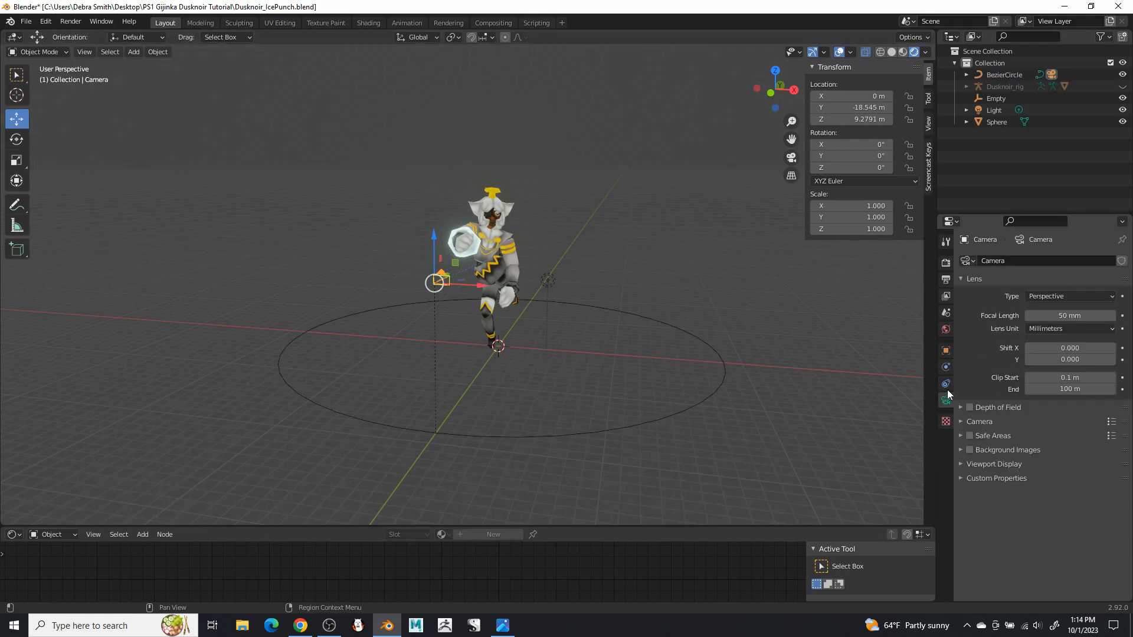
left_click(946, 367)
left_click(946, 350)
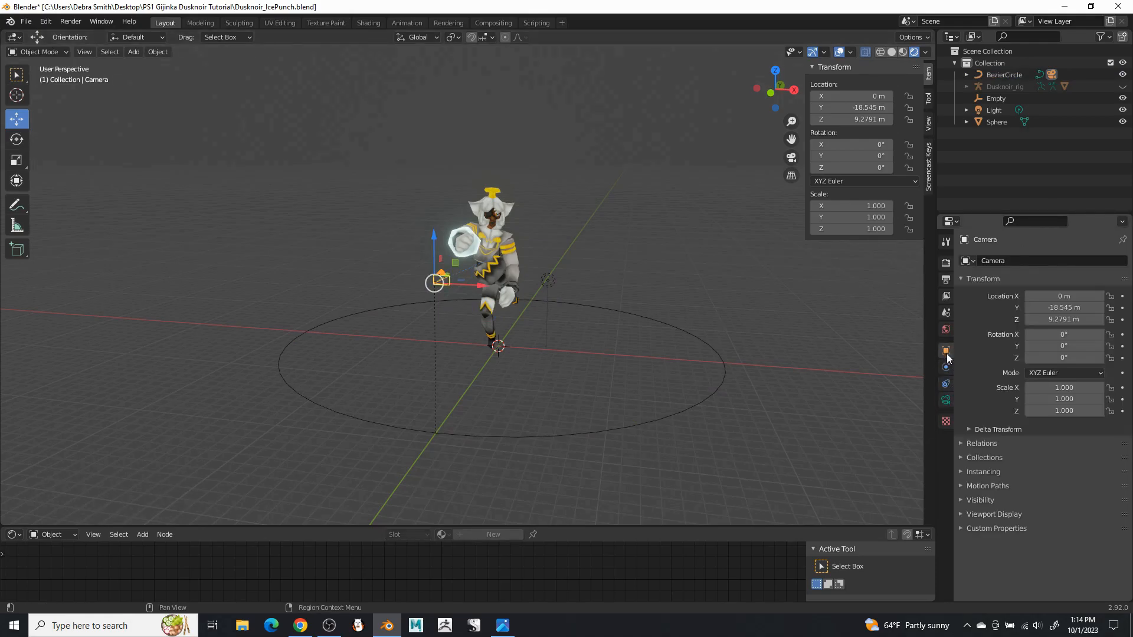
left_click(946, 400)
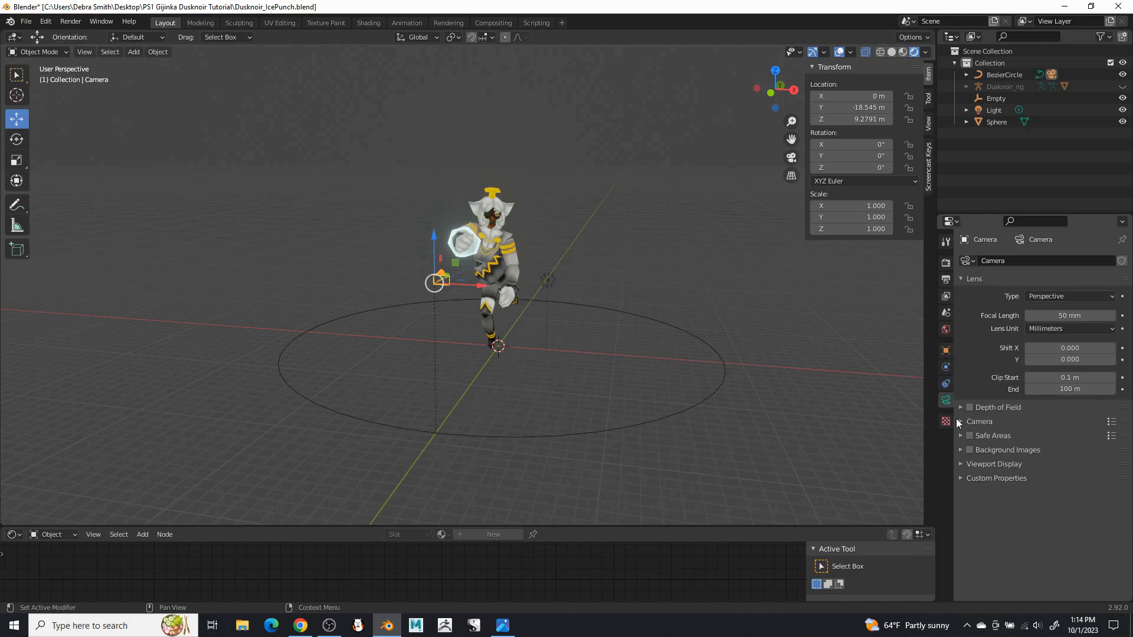
- Select the Bezier circle and expand the Path Animation settings in its curve data
left_click(559, 433)
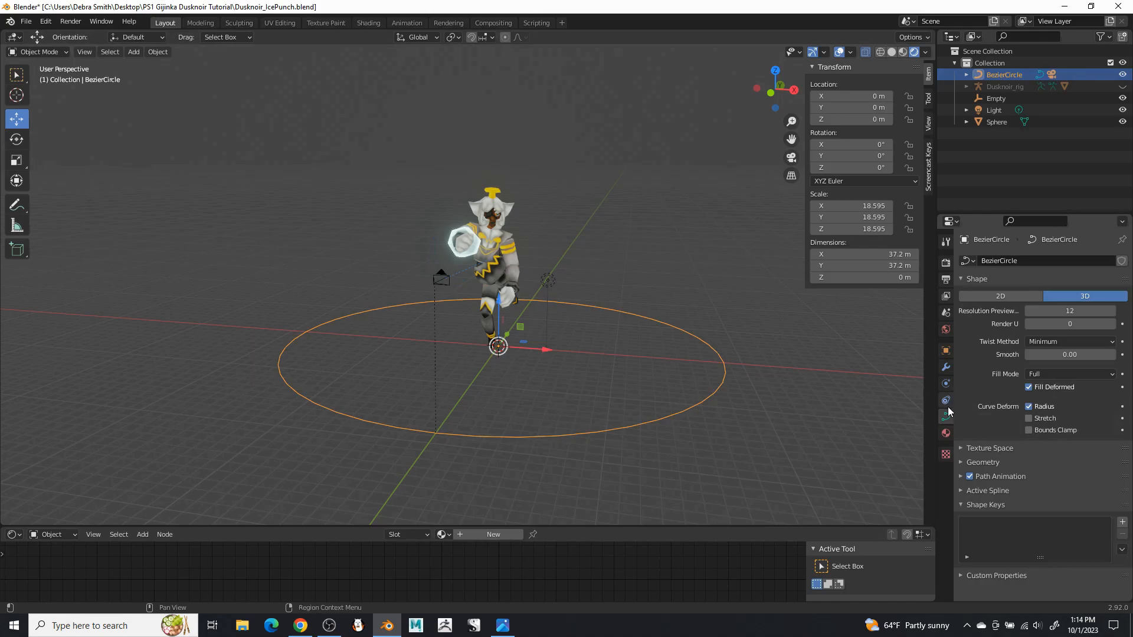
left_click(945, 367)
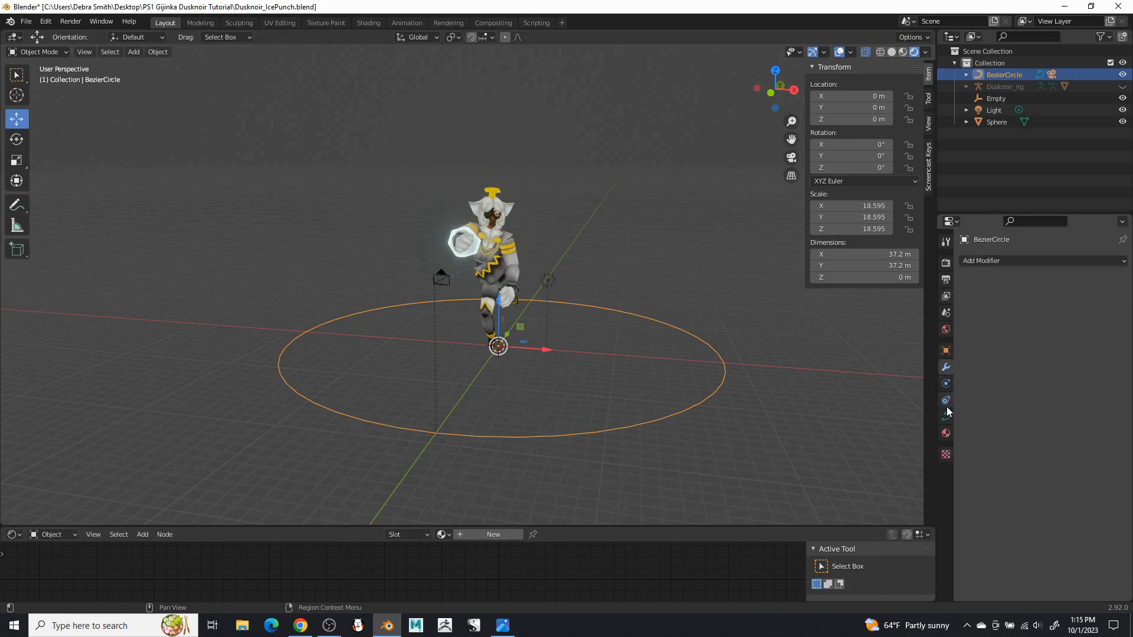
left_click(946, 416)
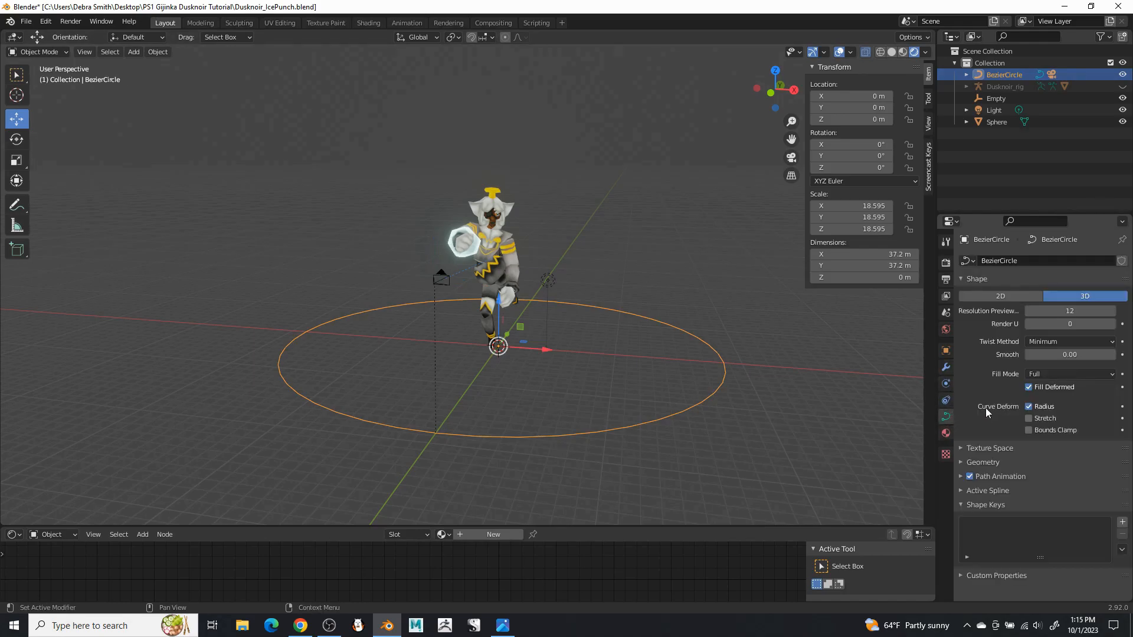
left_click(961, 476)
scroll(996, 434, "down", 2)
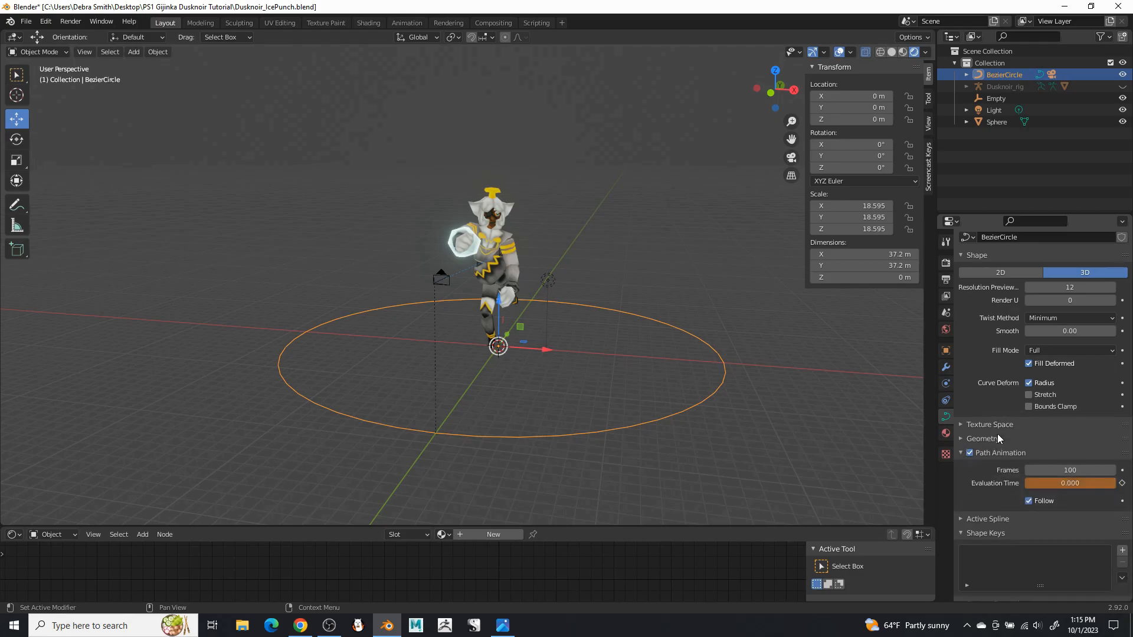
left_click(1082, 461)
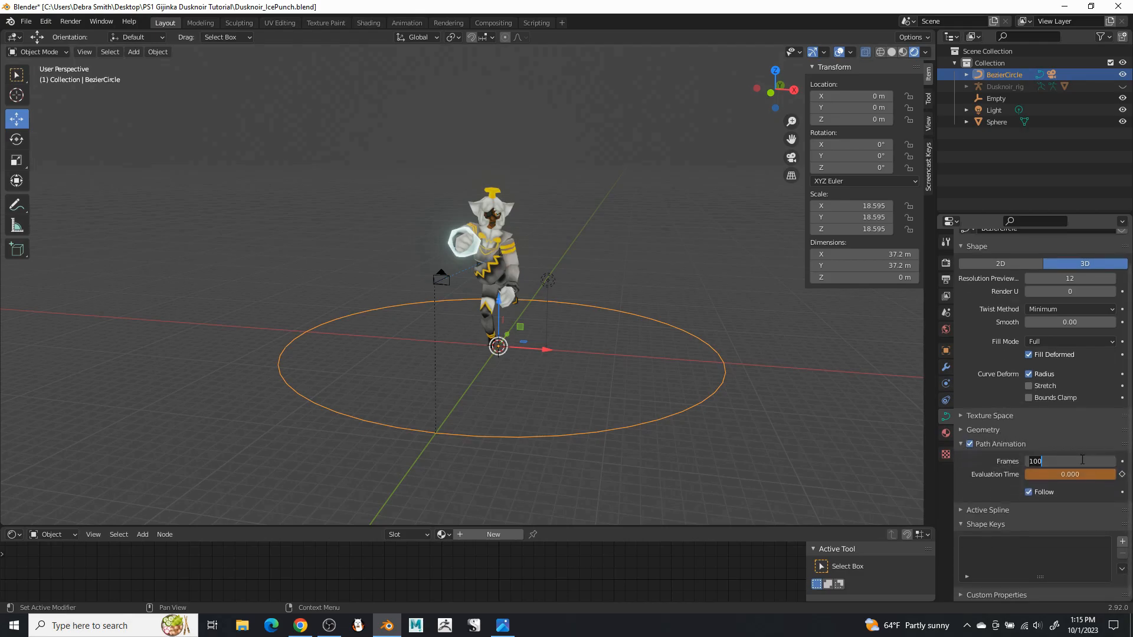
- Switch the shader editor area to the Timeline and set the circle's path animation length to 250 frames
left_click(12, 534)
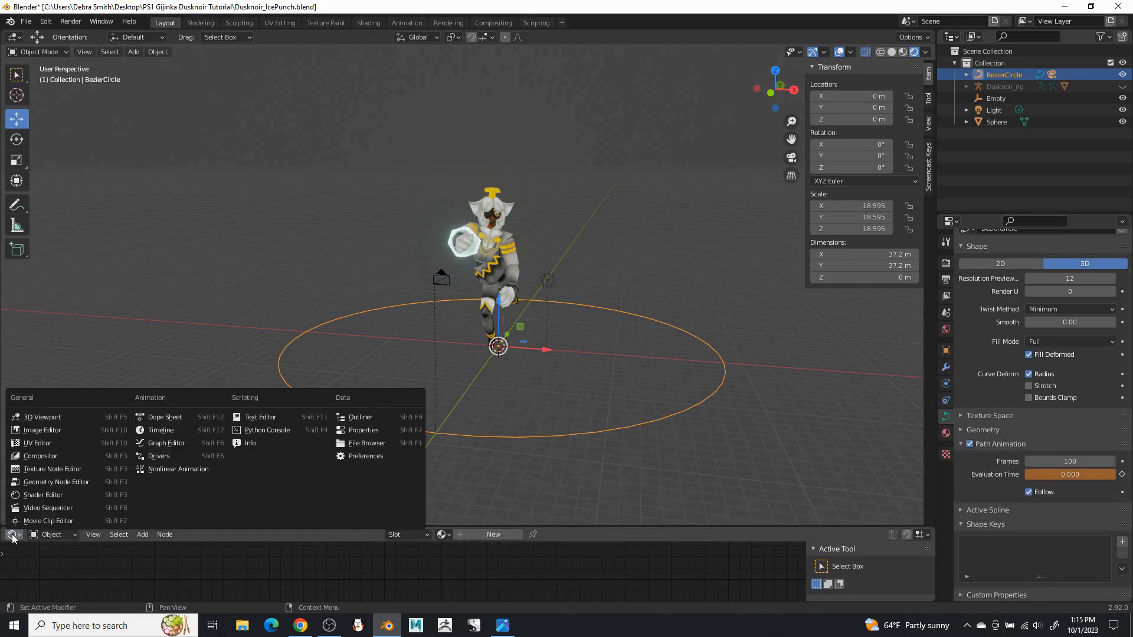
left_click(146, 428)
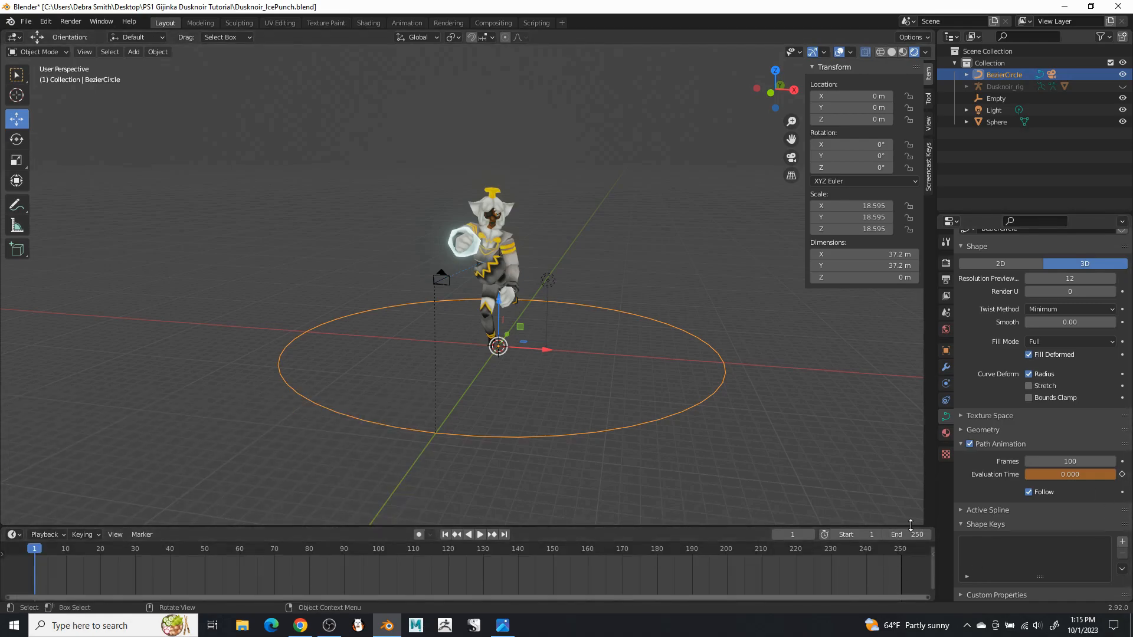
left_click(1080, 459)
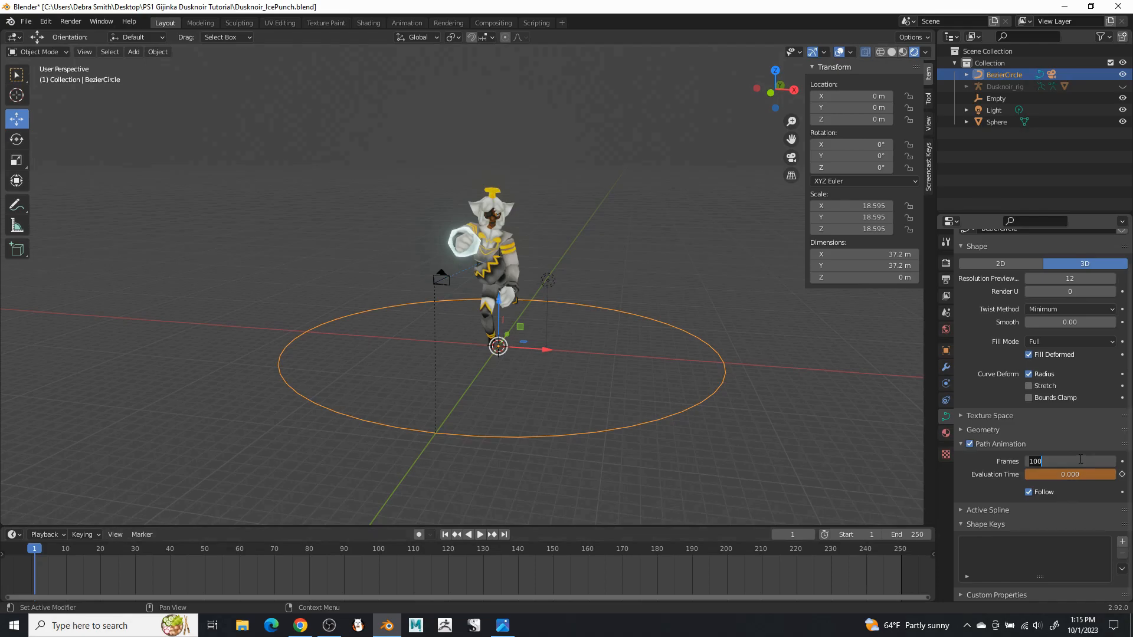
type("250")
key("Return")
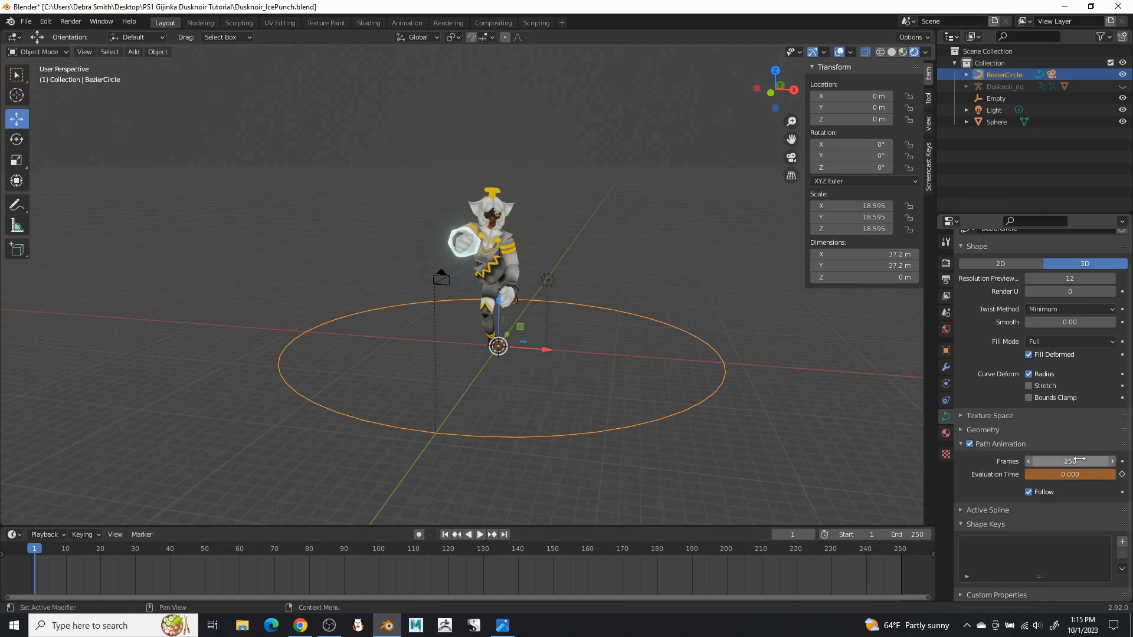
- Select the camera, look through it, and lock the camera to the view
scroll(714, 434, "up", 1)
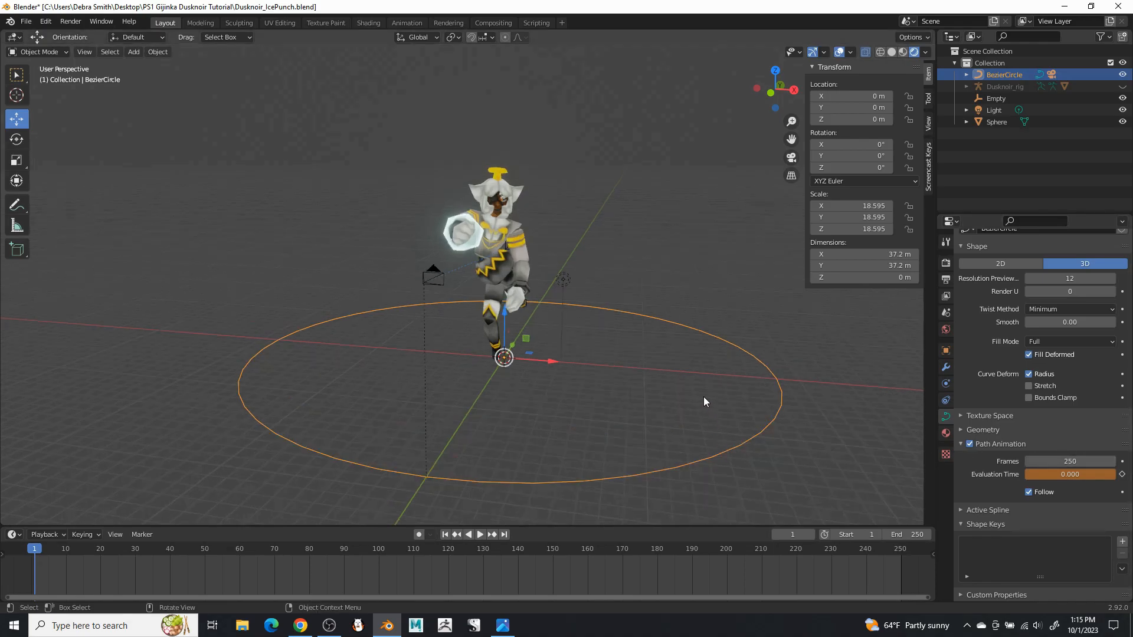
middle_click_drag(579, 309, 569, 367)
scroll(649, 353, "down", 3)
middle_click_drag(653, 352, 590, 343)
left_click(343, 264)
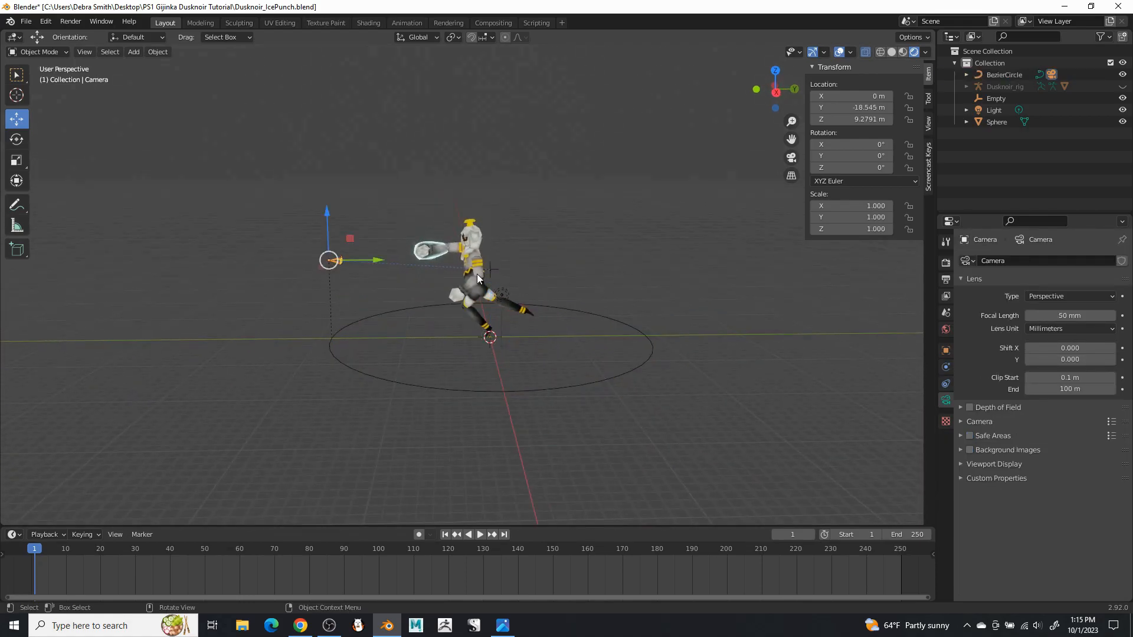
key("KP_0")
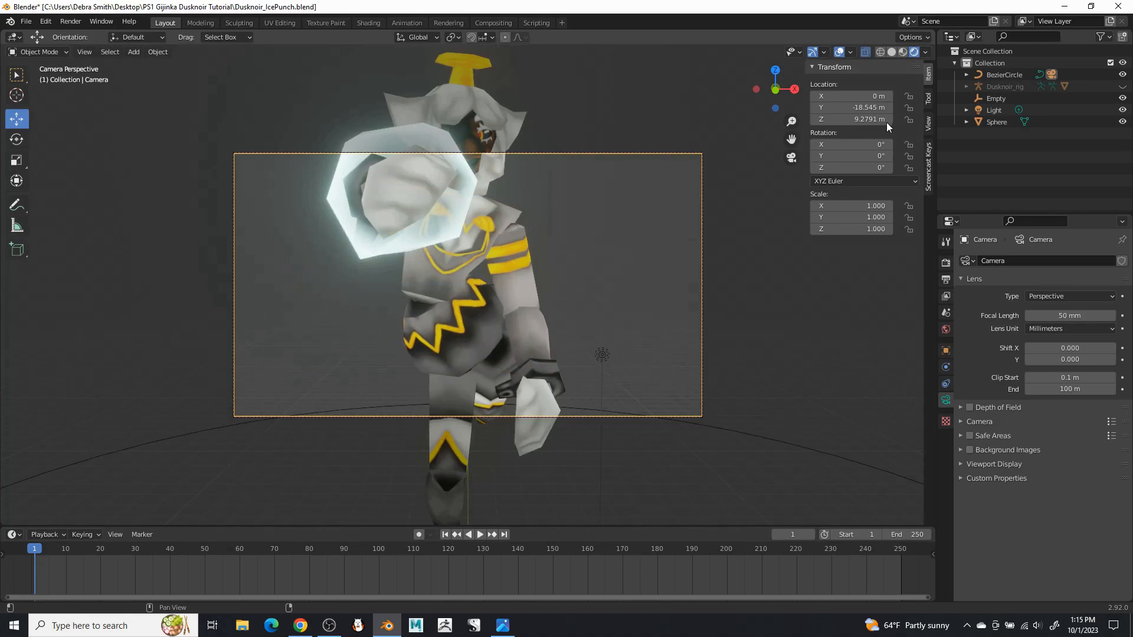
left_click(928, 124)
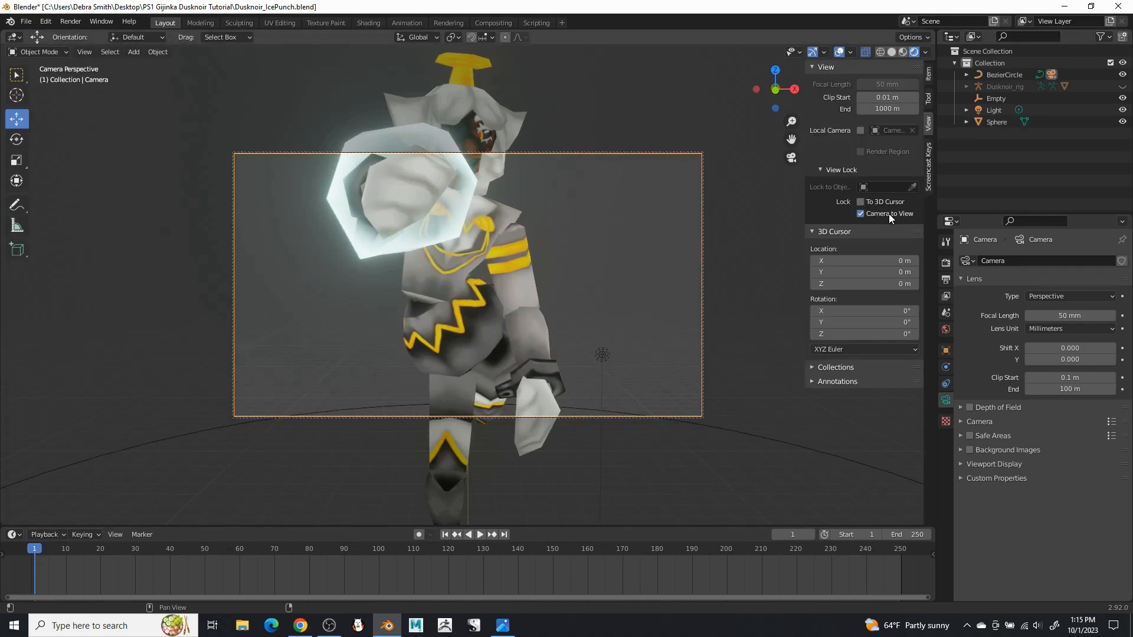
- Pull the camera back from the character to fit more of the body into the frame
scroll(444, 298, "down", 5)
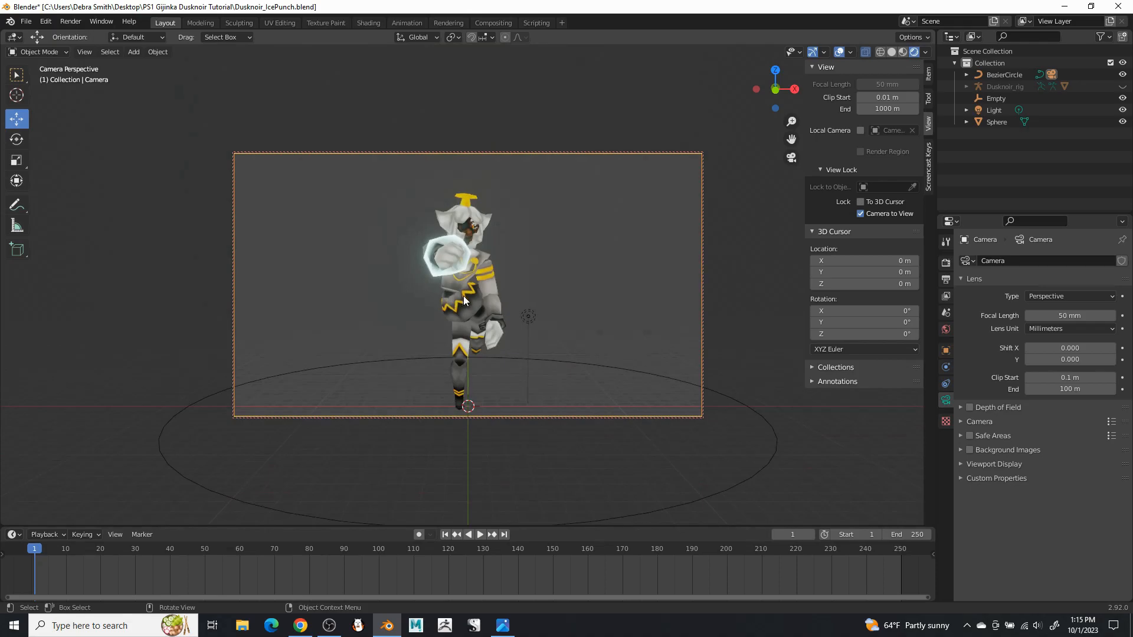
scroll(481, 304, "up", 2)
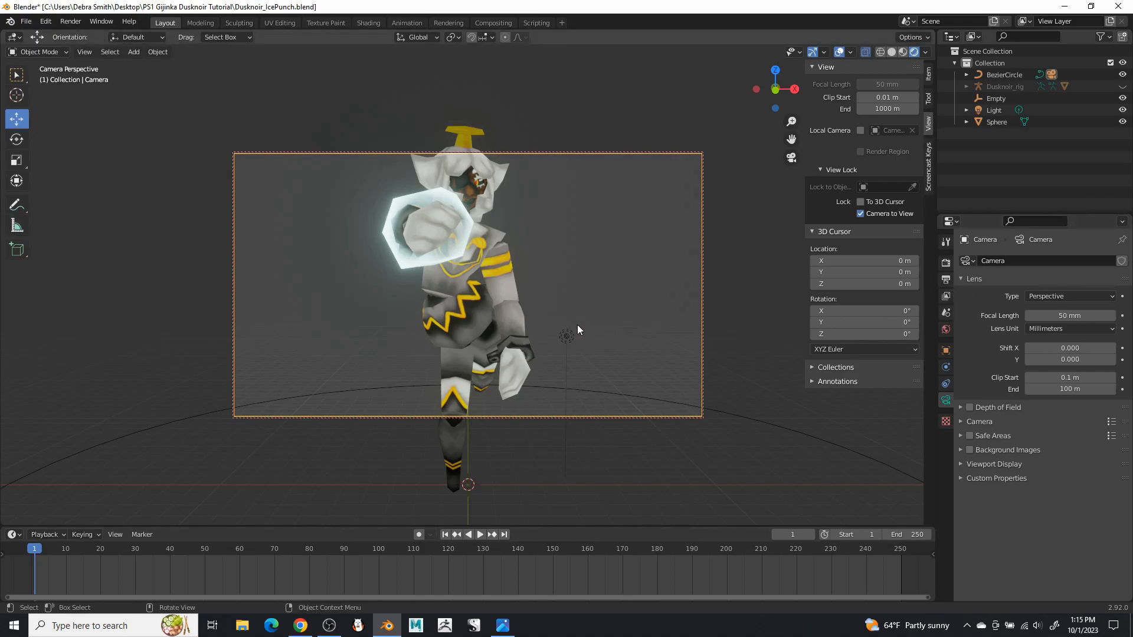
scroll(575, 327, "down", 3)
scroll(570, 333, "up", 2)
scroll(565, 328, "down", 3)
scroll(559, 332, "up", 4)
scroll(549, 333, "down", 3)
scroll(543, 335, "up", 2)
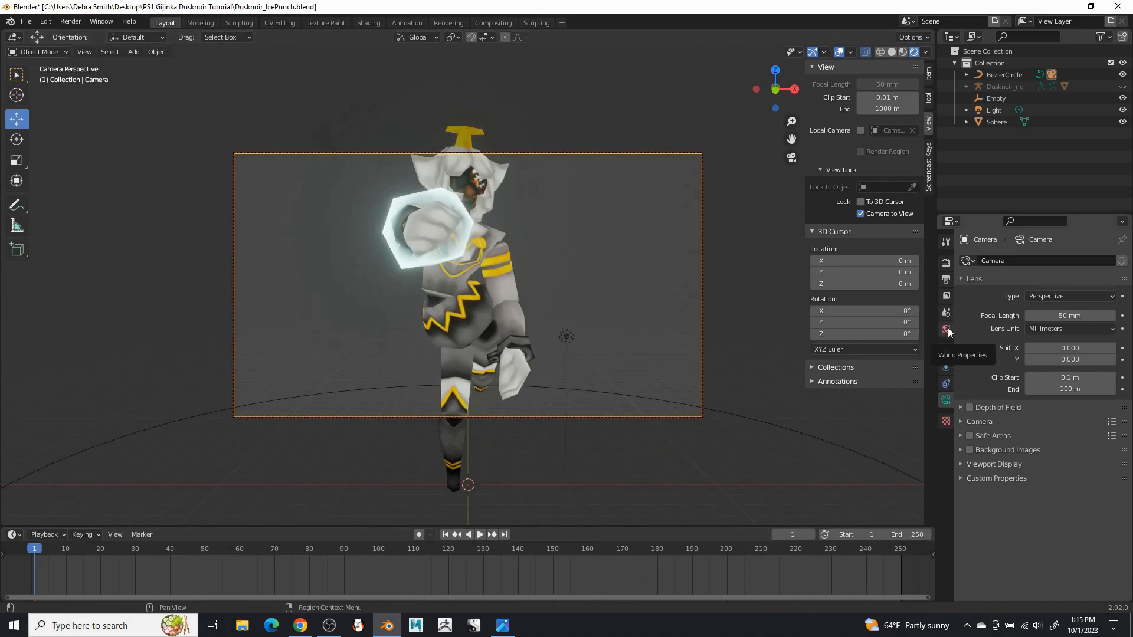
- Set the output resolution to 2048 by 2048 px
left_click(946, 262)
left_click(946, 279)
left_click(1065, 273)
type("204")
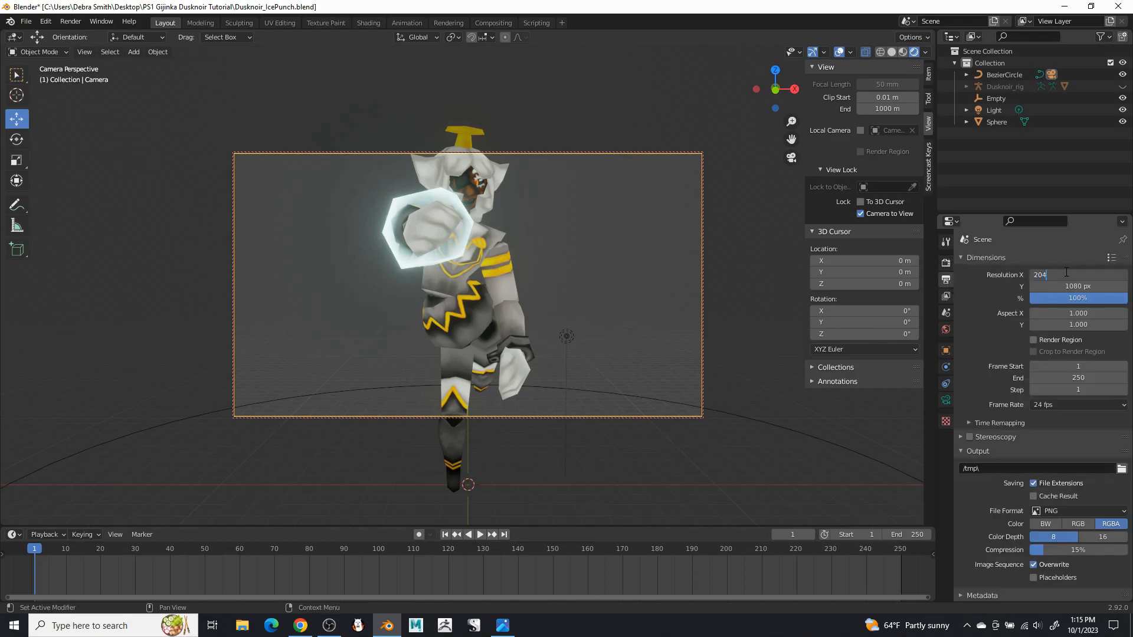
type("8")
key("Return")
left_click(1093, 288)
type("20")
key("Return")
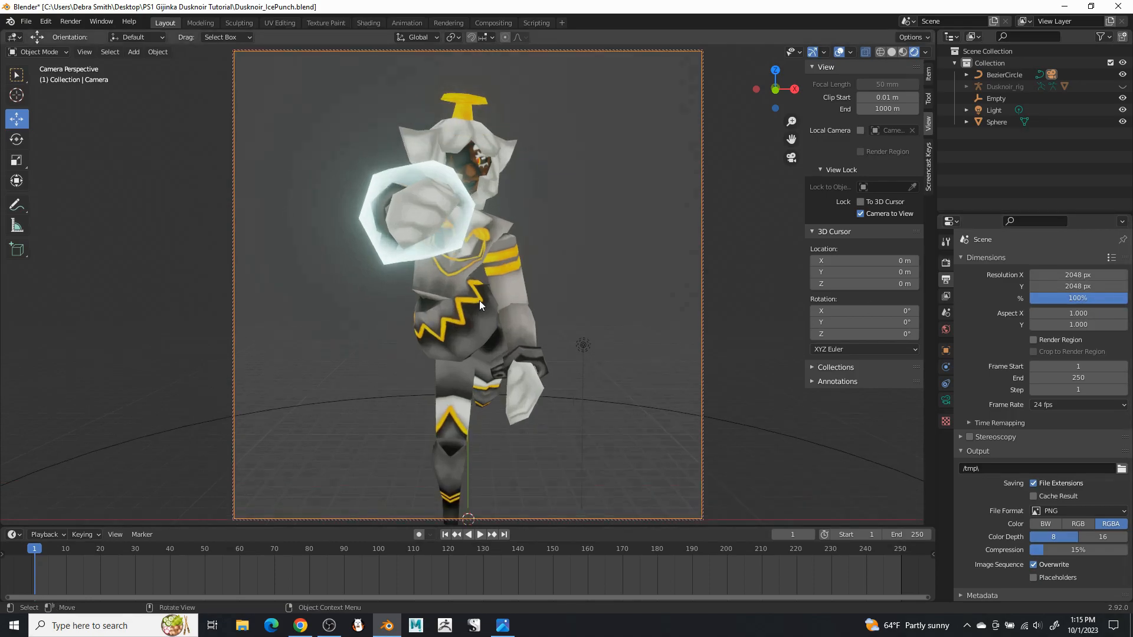
- Play the camera orbit, stop it, and scrub to frame 55 to check the framing of the outstretched fist
left_click(480, 534)
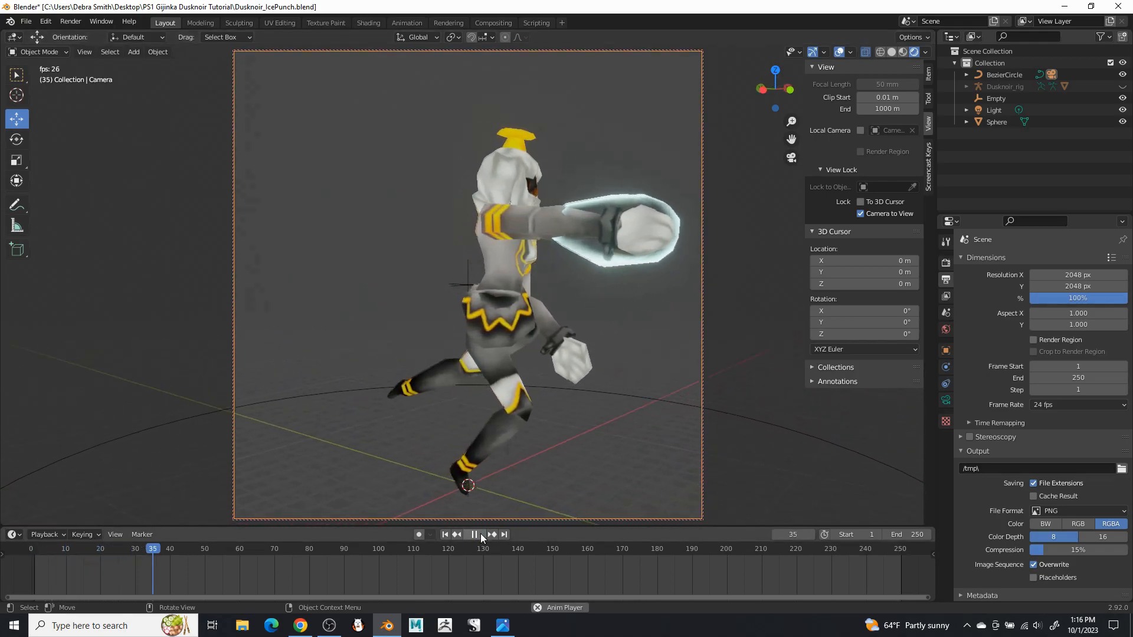
left_click(480, 533)
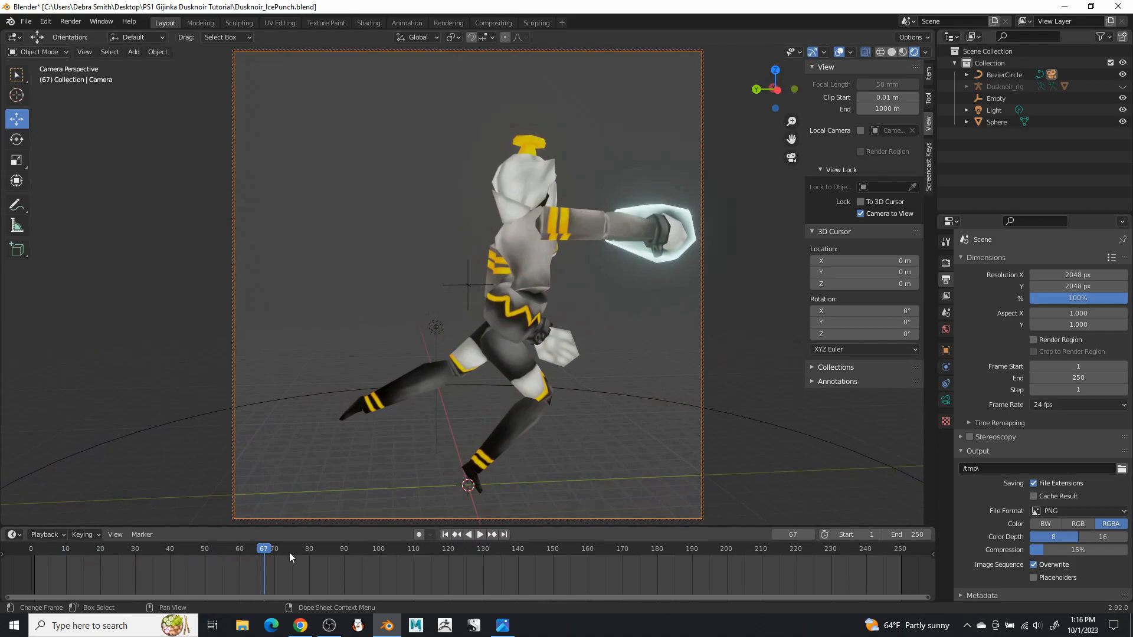
left_click_drag(263, 549, 222, 553)
scroll(617, 373, "down", 1)
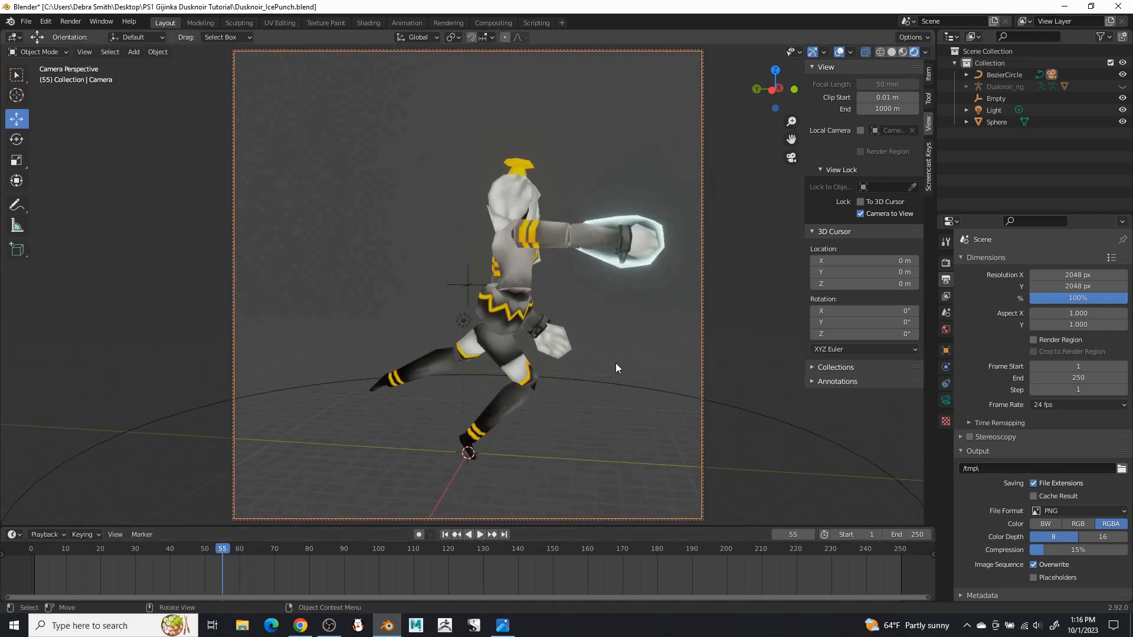
scroll(611, 361, "up", 1)
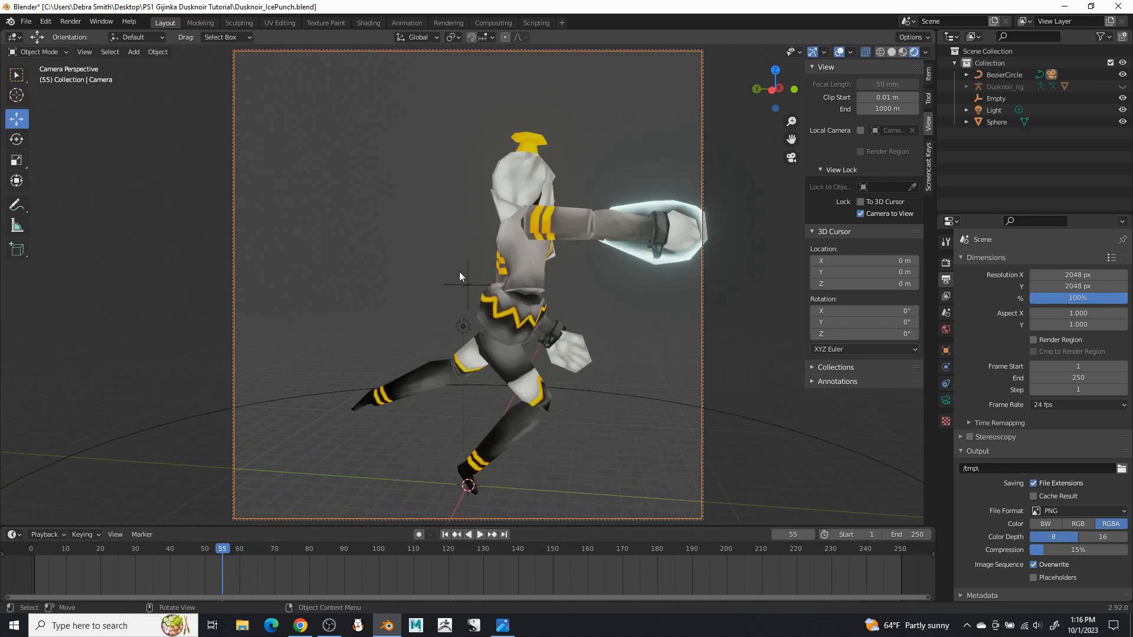
- Move the empty about -0.85 m along Y to better centre the character, and replay the orbit
left_click(459, 272)
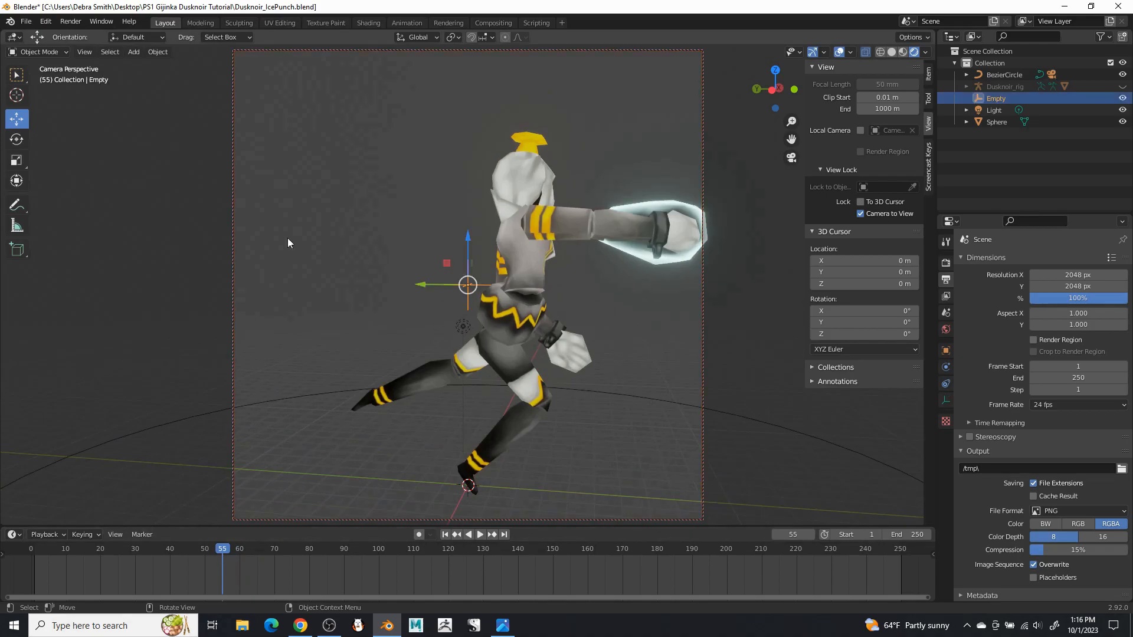
left_click_drag(419, 286, 439, 333)
left_click(480, 535)
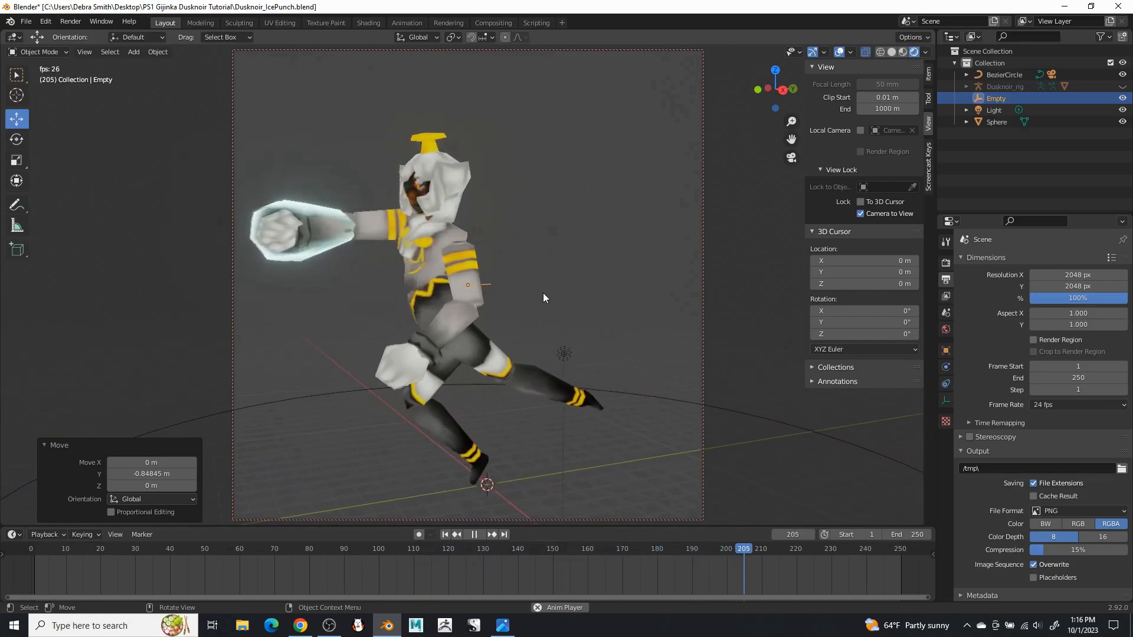
left_click(476, 534)
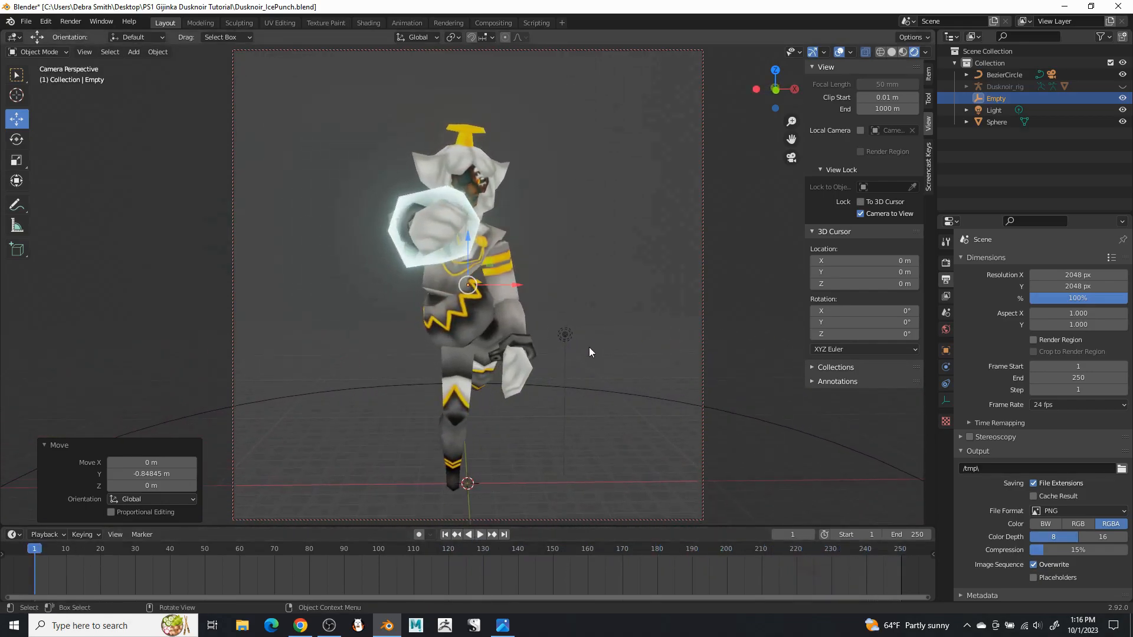
- Unlock the camera from the view and leave the camera view for an overview of the scene
left_click(860, 214)
middle_click_drag(793, 254, 701, 277)
scroll(701, 273, "down", 4)
middle_click_drag(647, 305, 606, 303)
middle_click_drag(632, 367, 652, 349)
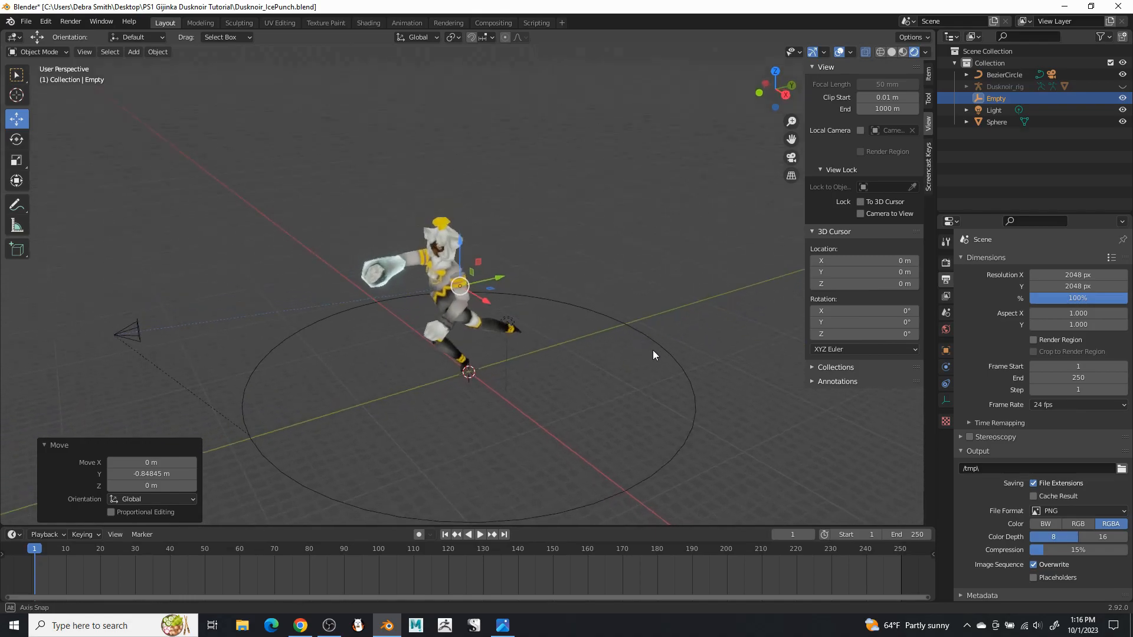
- Review the Circle option among the addable curves, and examine the camera's circular path from above and from the side
left_click(136, 54)
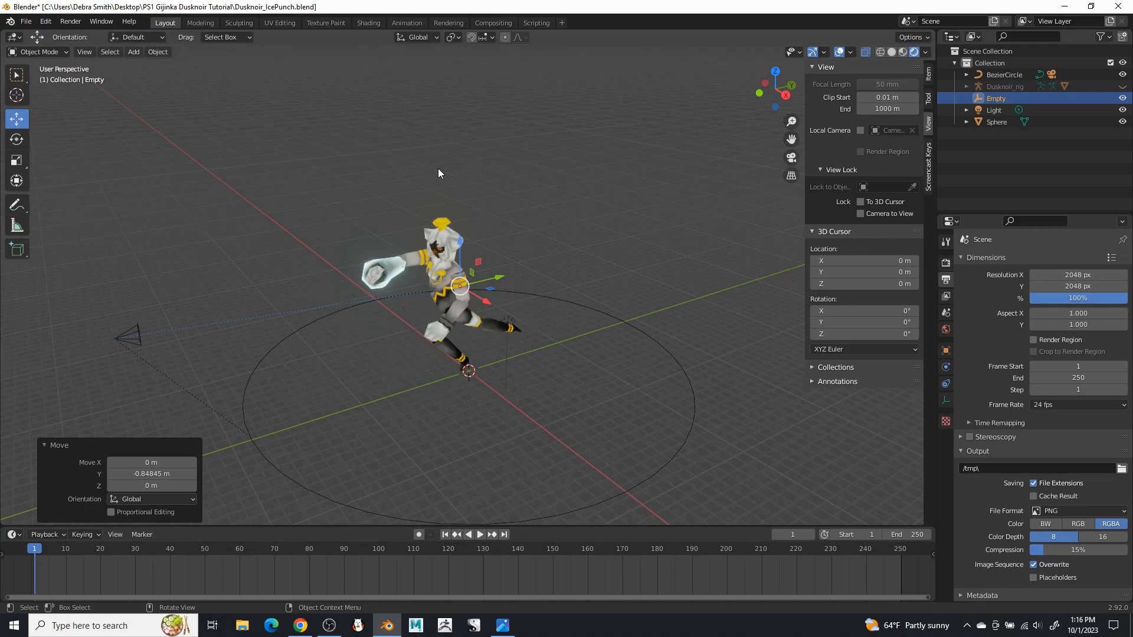
left_click(664, 346)
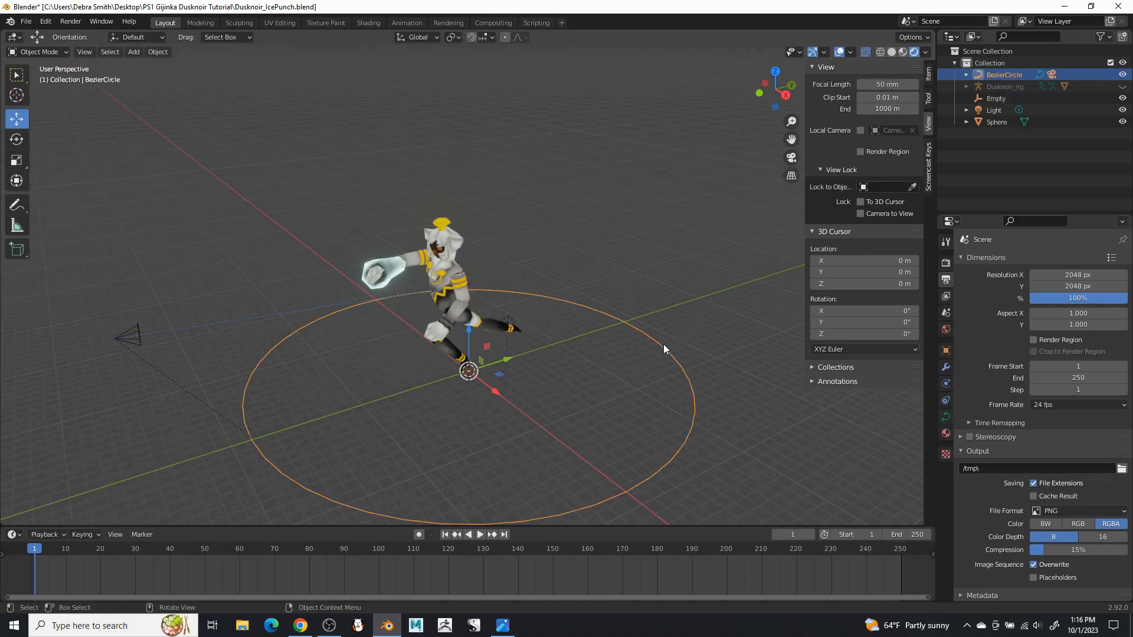
left_click(131, 53)
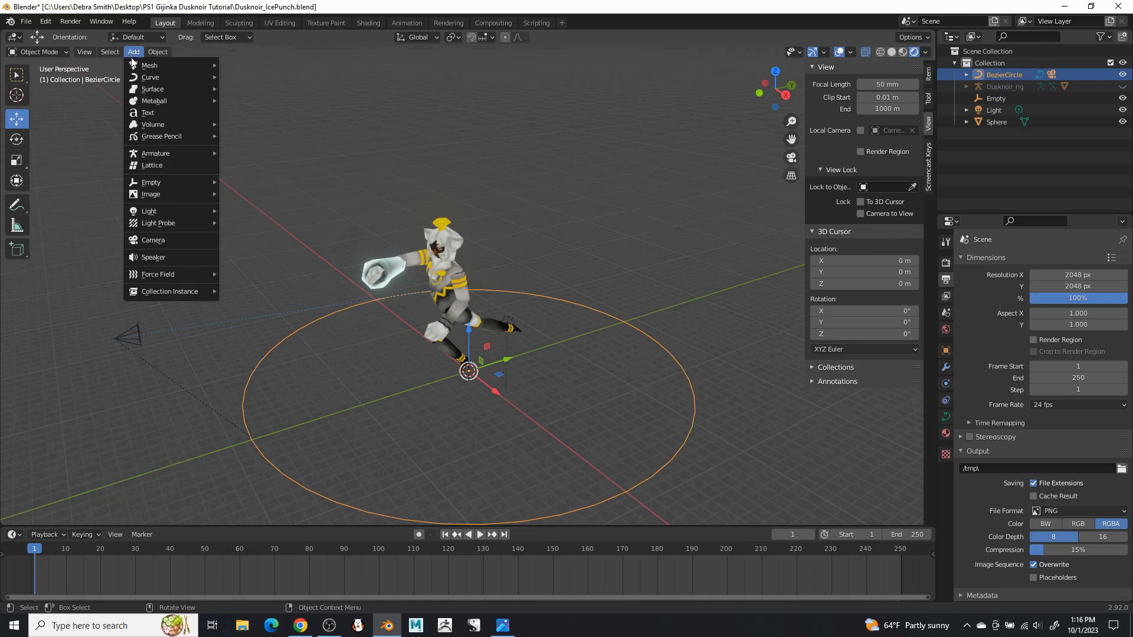
mouse_move(189, 77)
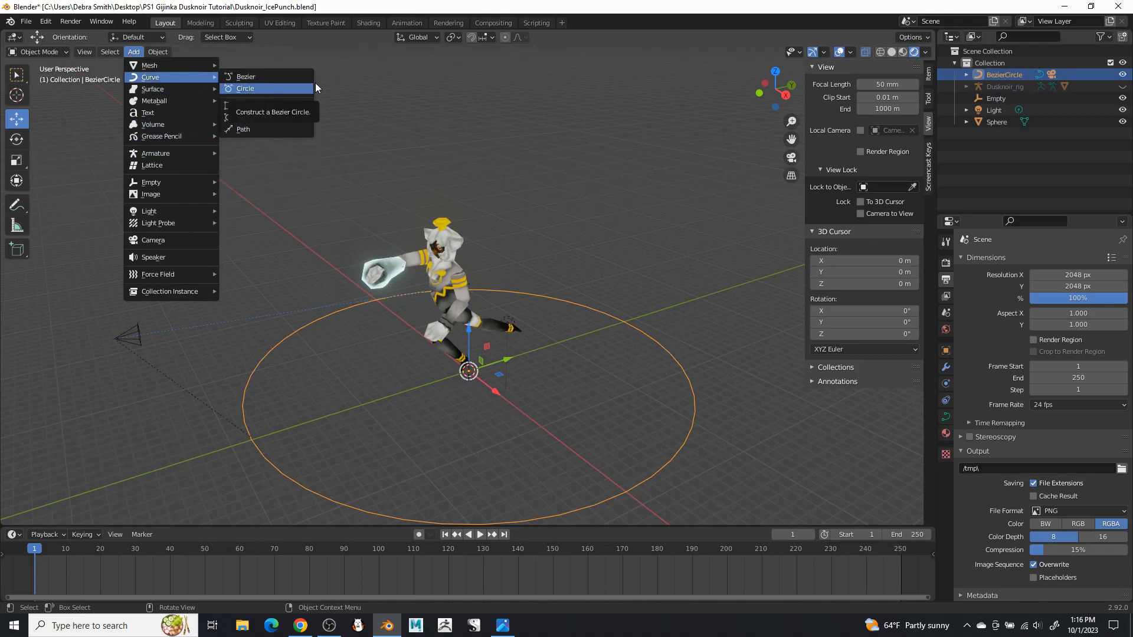
left_click(469, 156)
middle_click_drag(469, 157, 552, 233)
middle_click_drag(504, 300, 468, 329)
middle_click_drag(534, 274, 519, 310)
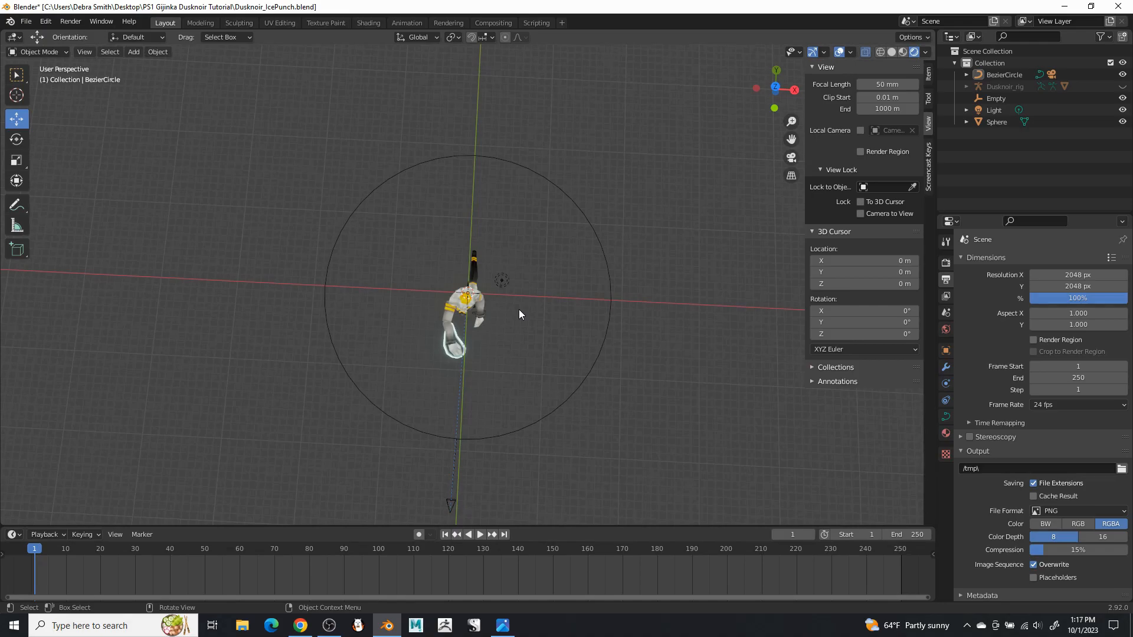
middle_click_drag(547, 246, 564, 226)
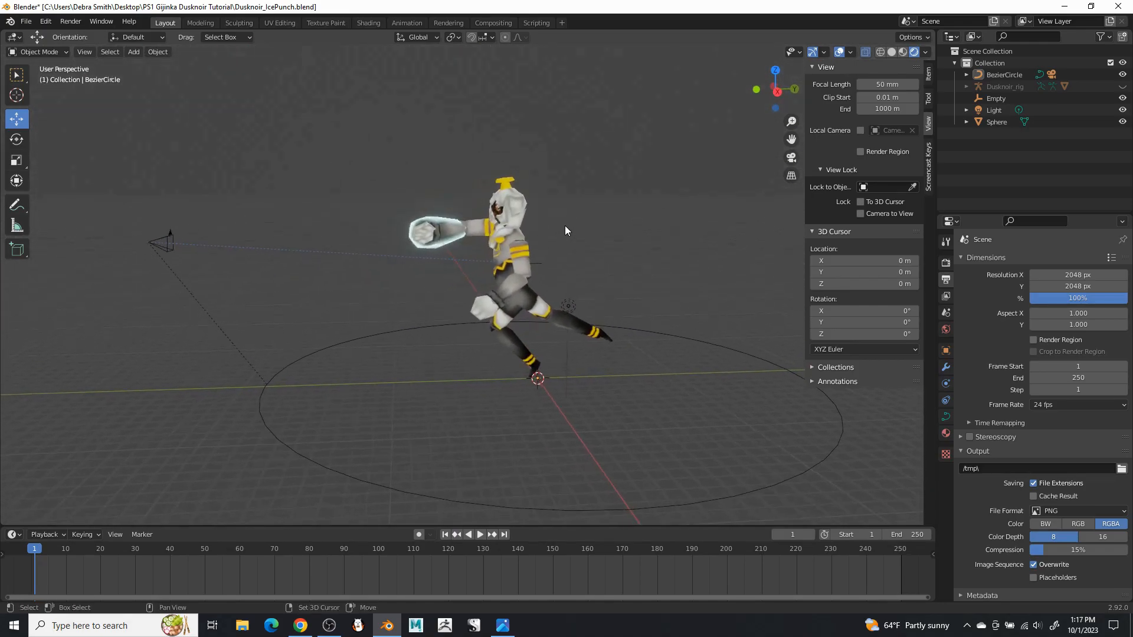
- Select the empty that the camera aims at and review the Plain Axes option among the addable empties
left_click(538, 261)
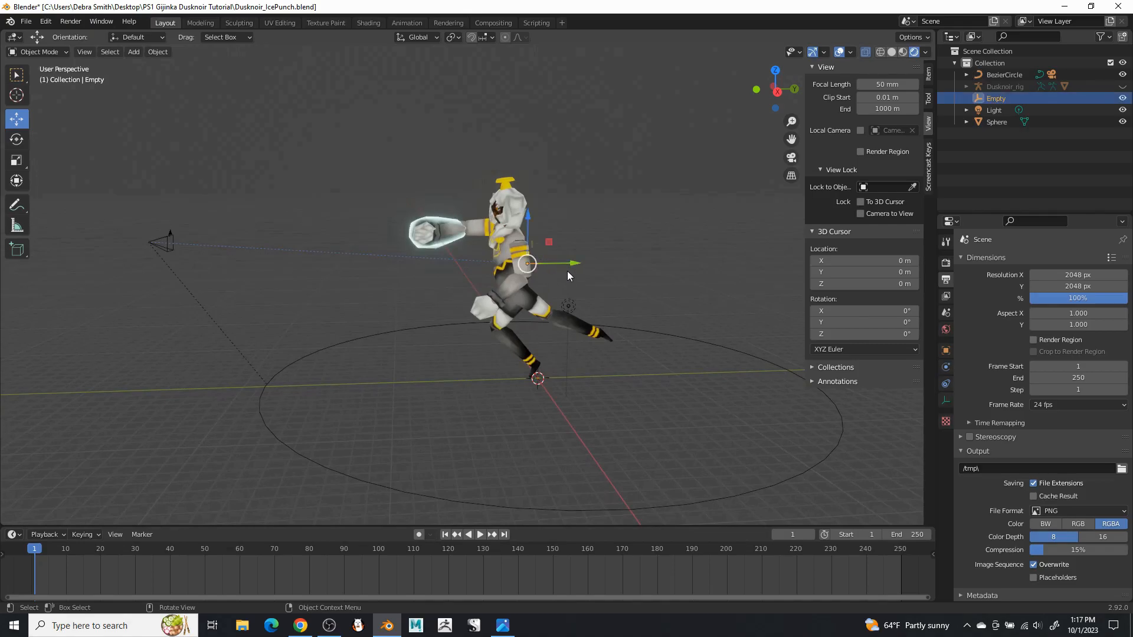
middle_click_drag(531, 252, 535, 266)
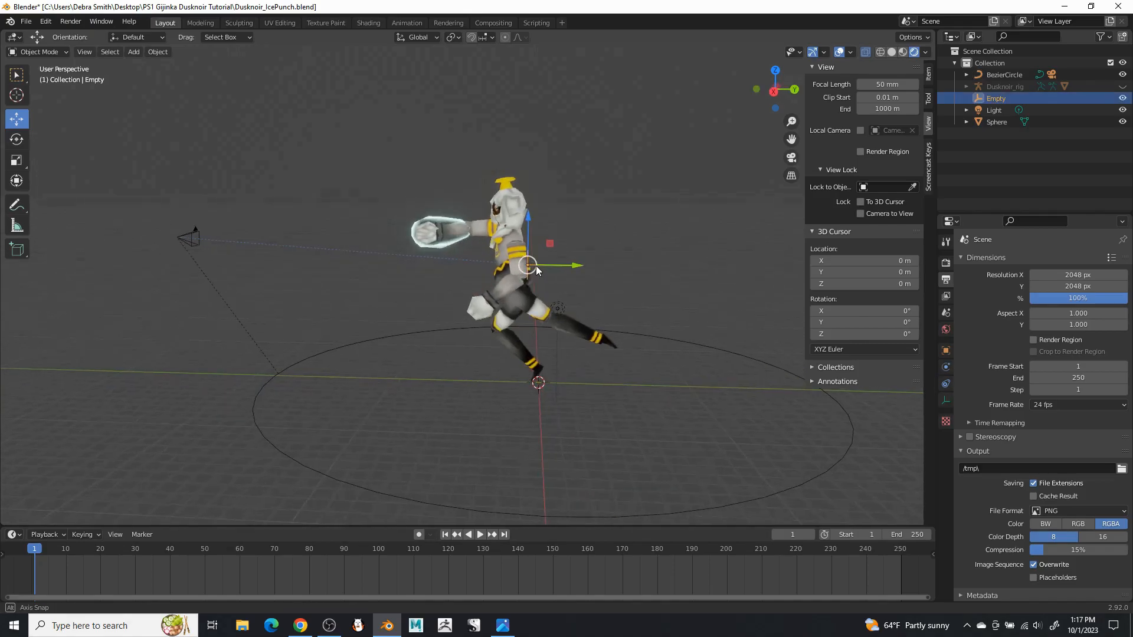
left_click(143, 51)
mouse_move(201, 182)
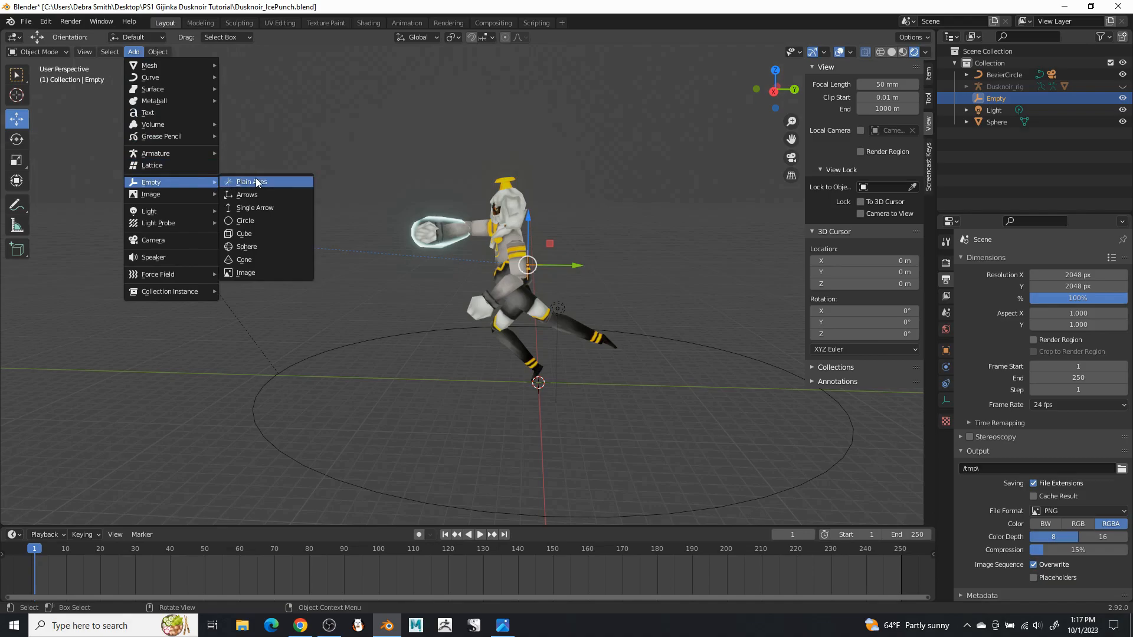
middle_click_drag(542, 340, 544, 262)
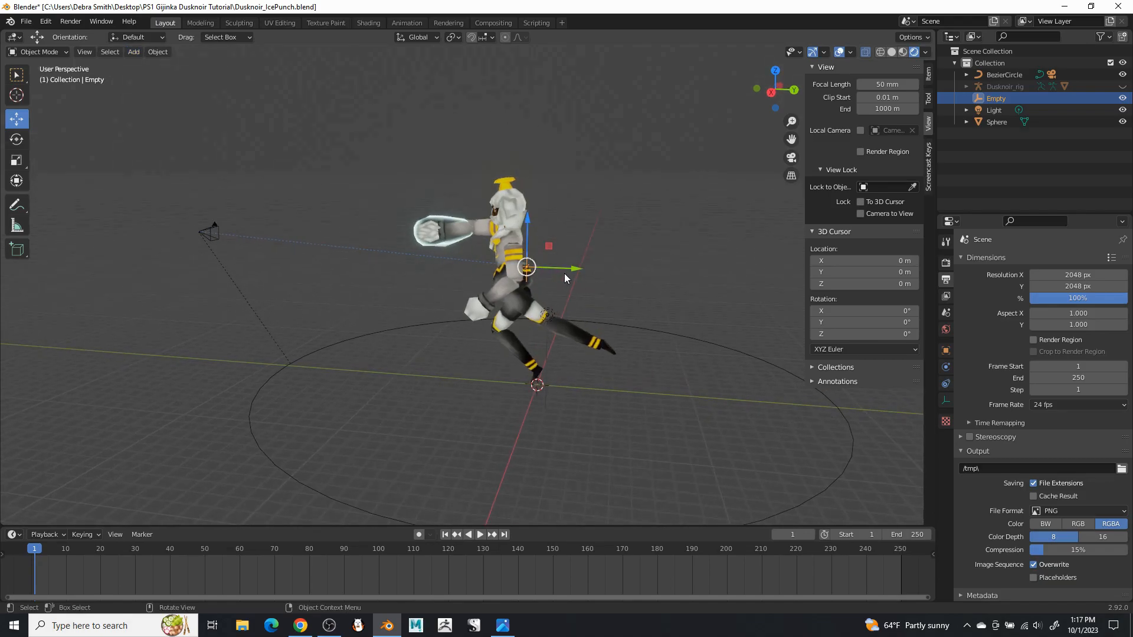
middle_click_drag(553, 254, 525, 248)
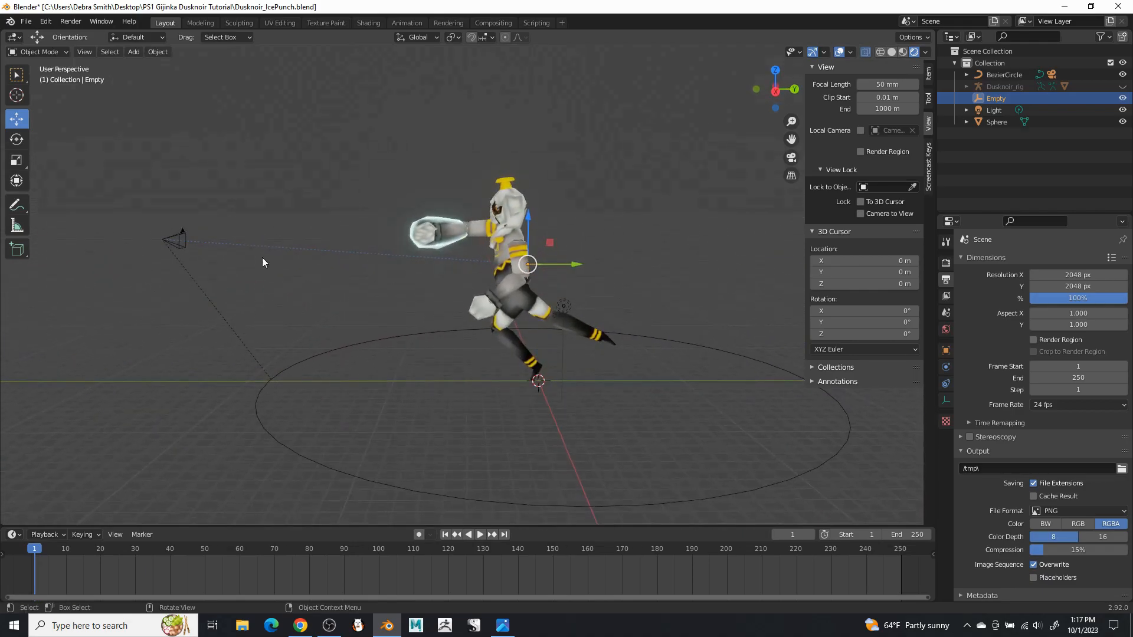
- Select the camera and examine its transform values and its Track To constraint aimed at the empty
left_click(176, 239)
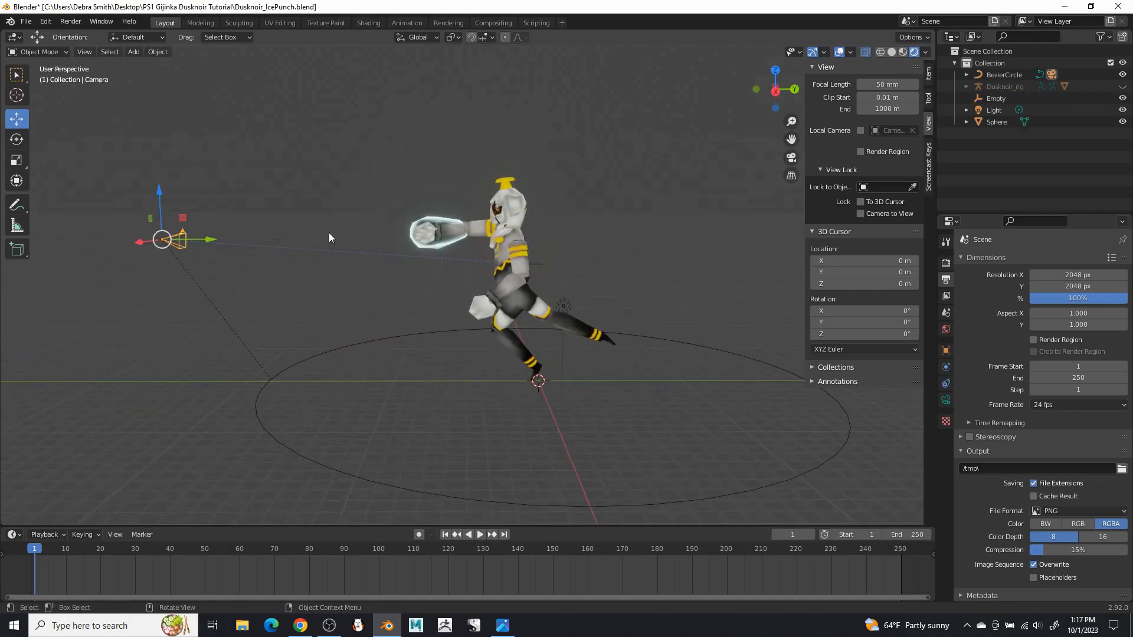
left_click(929, 73)
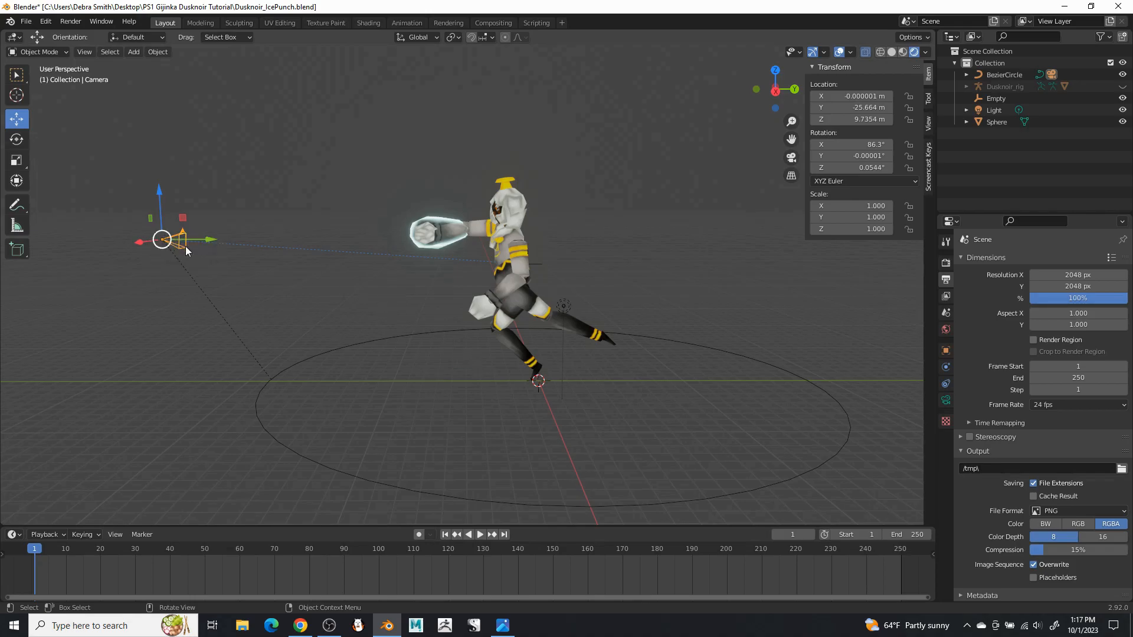
left_click(946, 384)
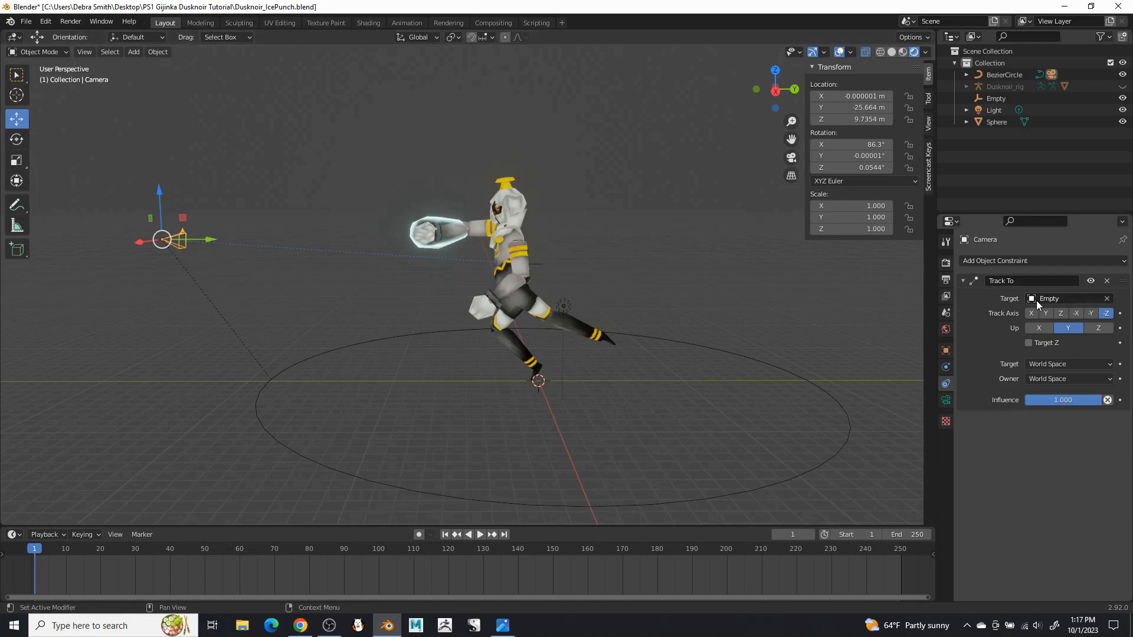
middle_click_drag(269, 275, 296, 346)
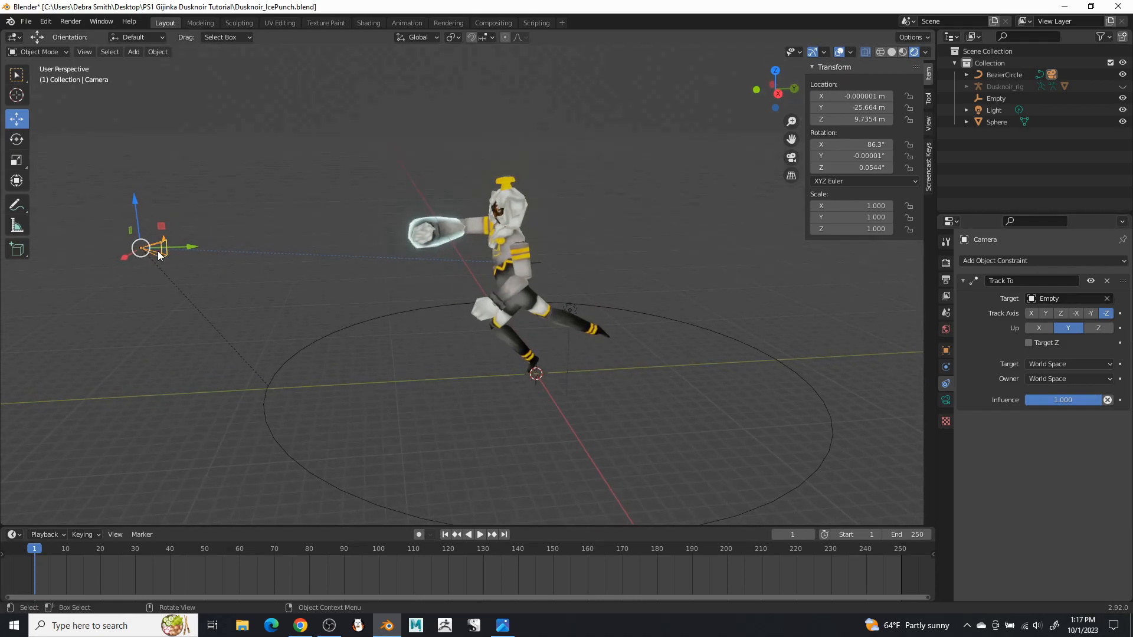
- Review the Follow Path parenting option for the camera and circle, and examine the Bezier circle's Path Animation settings
left_click(278, 368)
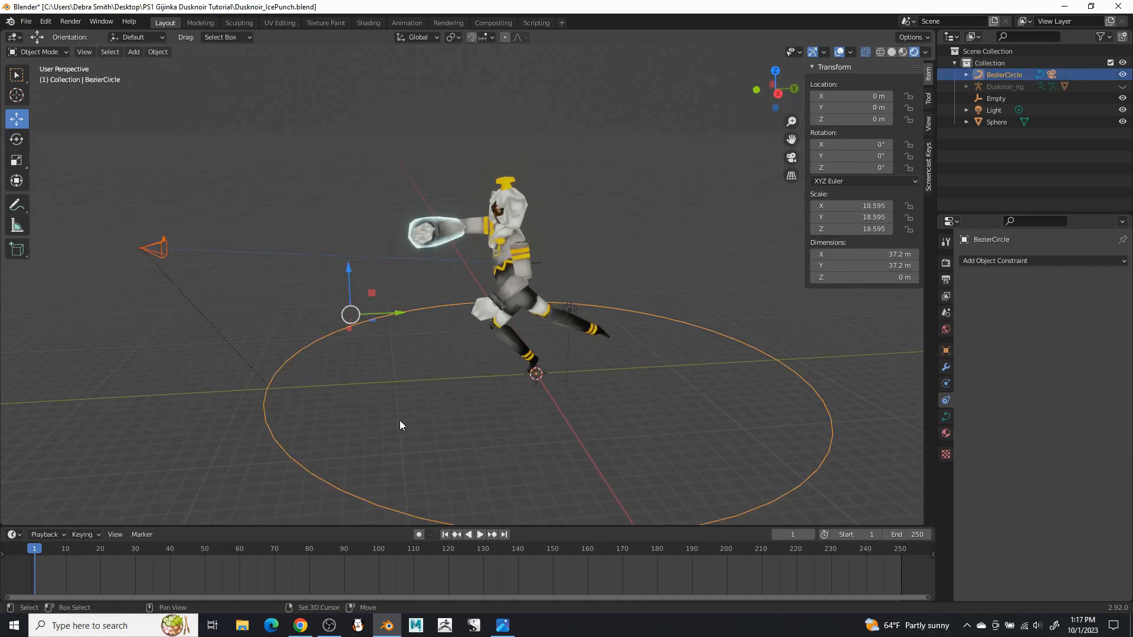
right_click(402, 419)
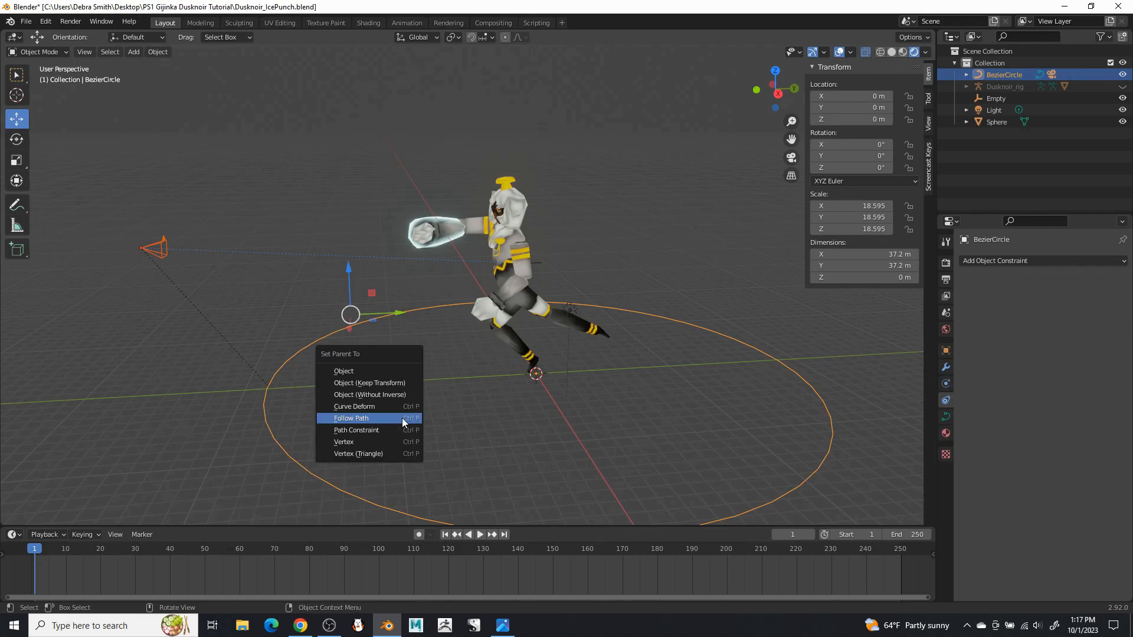
left_click(559, 450)
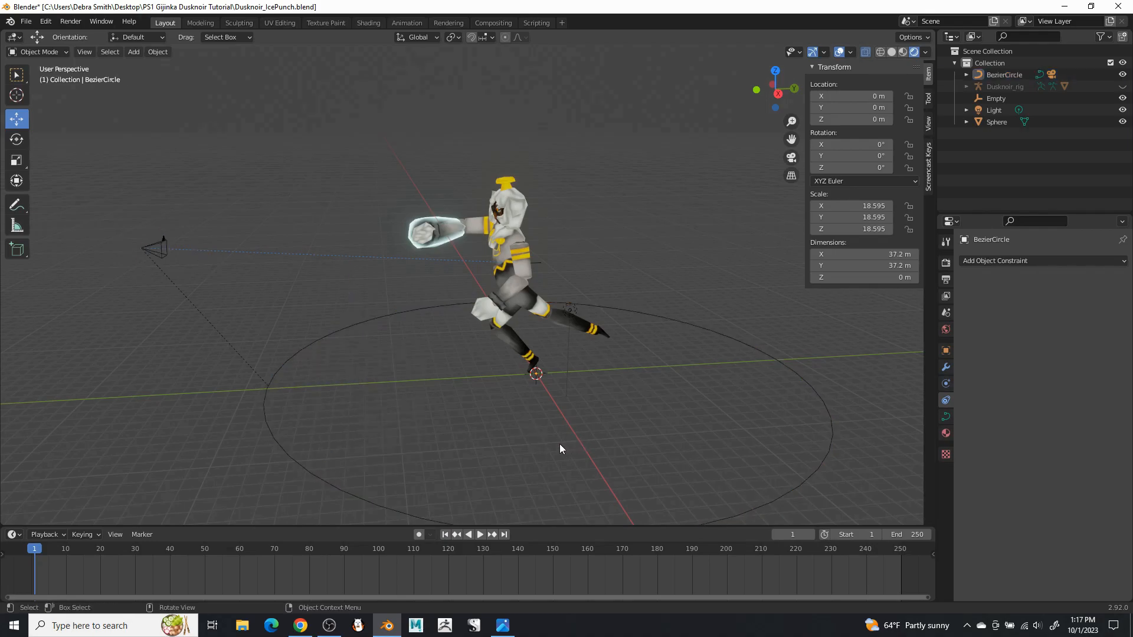
left_click(273, 385)
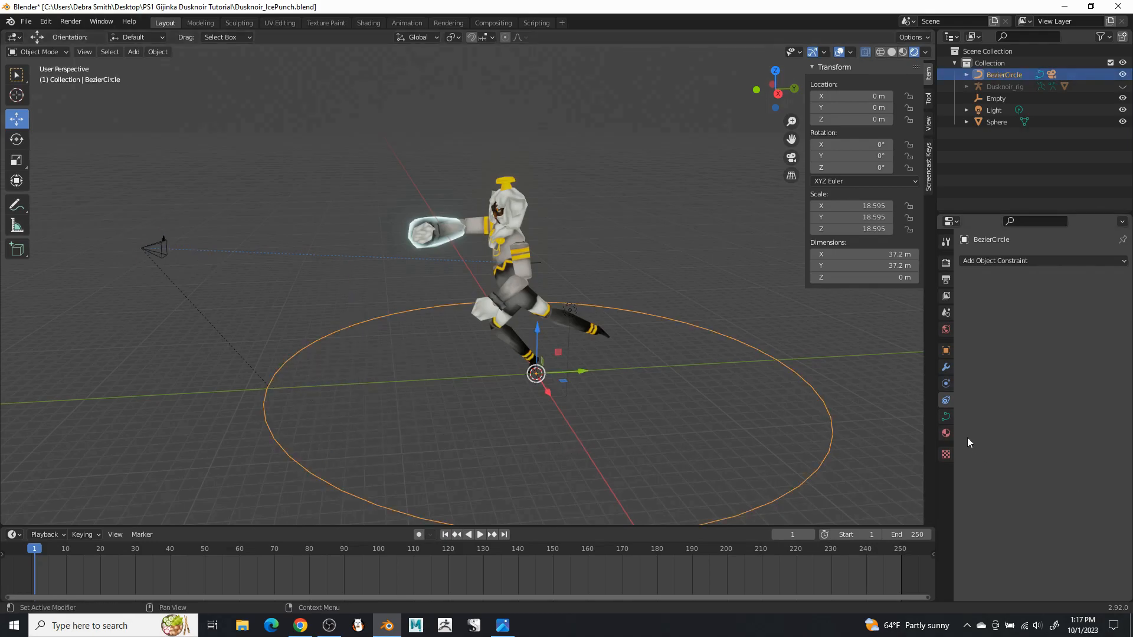
left_click(946, 415)
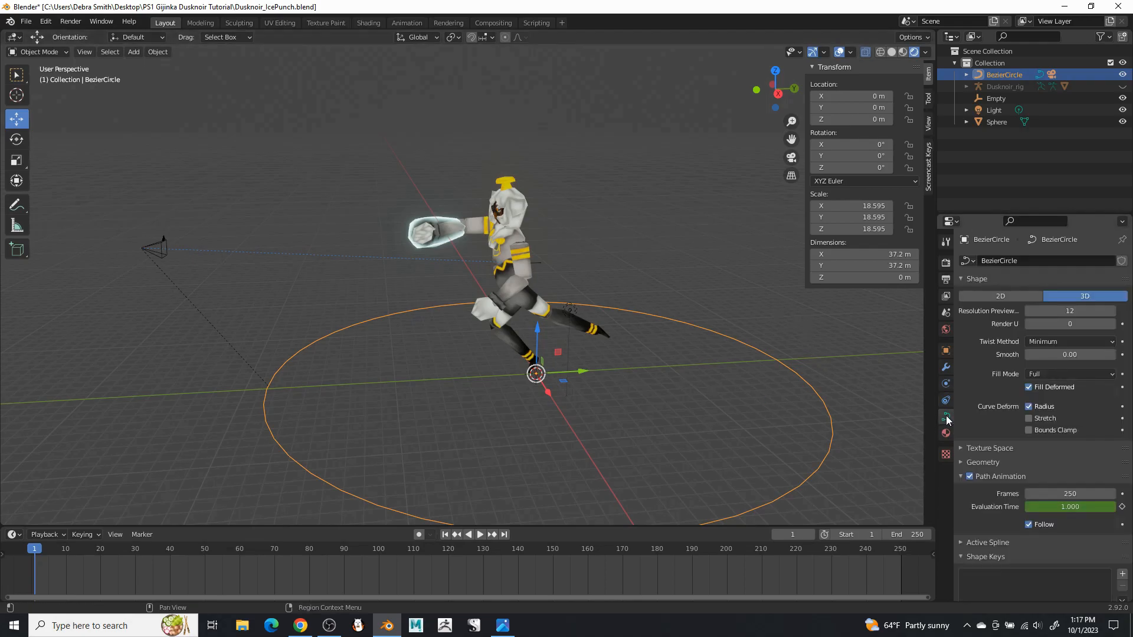
scroll(1006, 474, "down", 1)
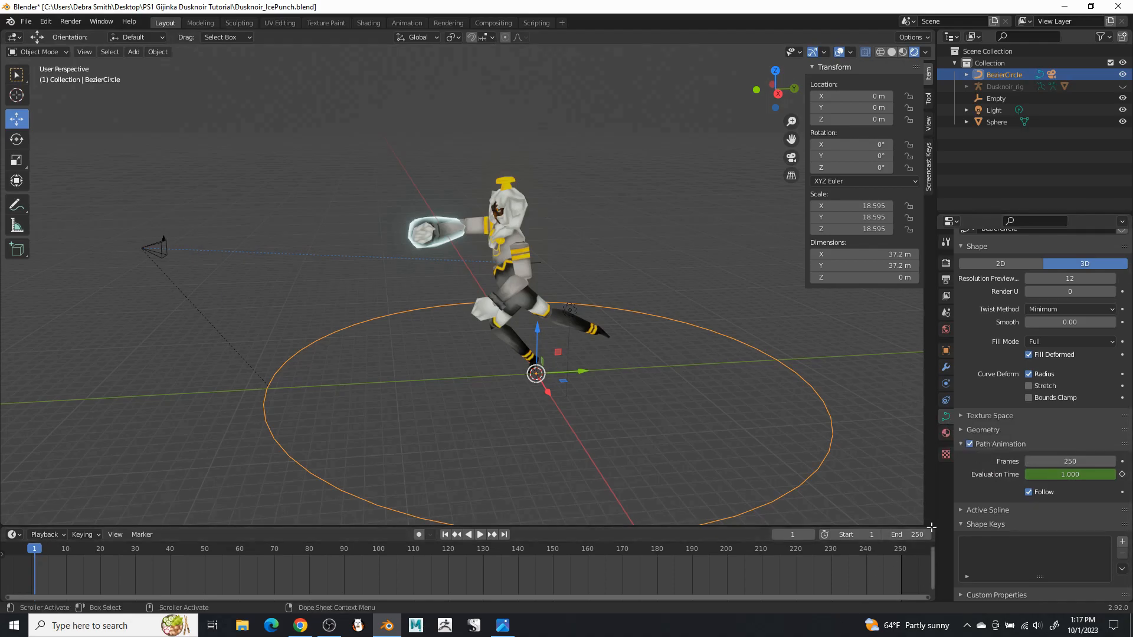
- Deselect everything and save the Blender file under its existing name
middle_click_drag(607, 269, 664, 277)
left_click(660, 231)
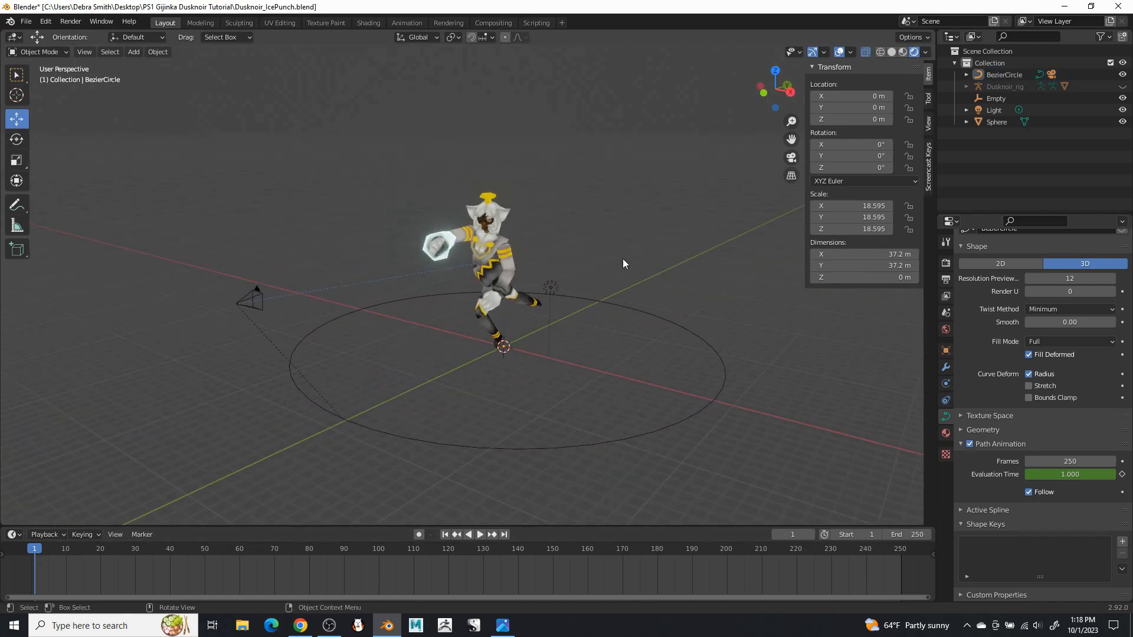
left_click(28, 21)
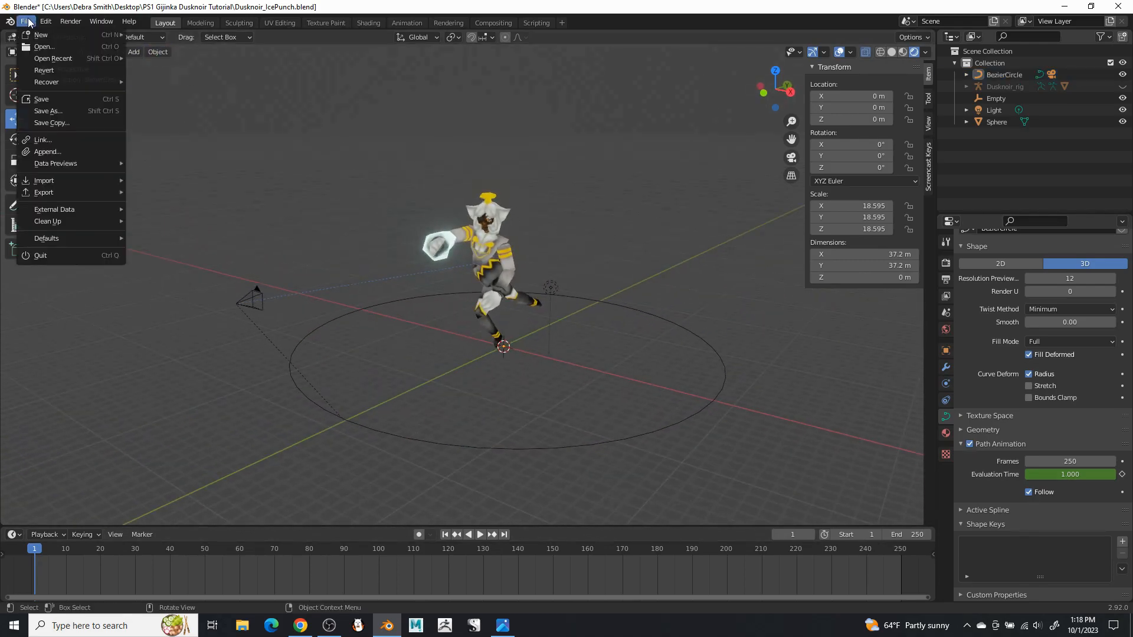
left_click(52, 100)
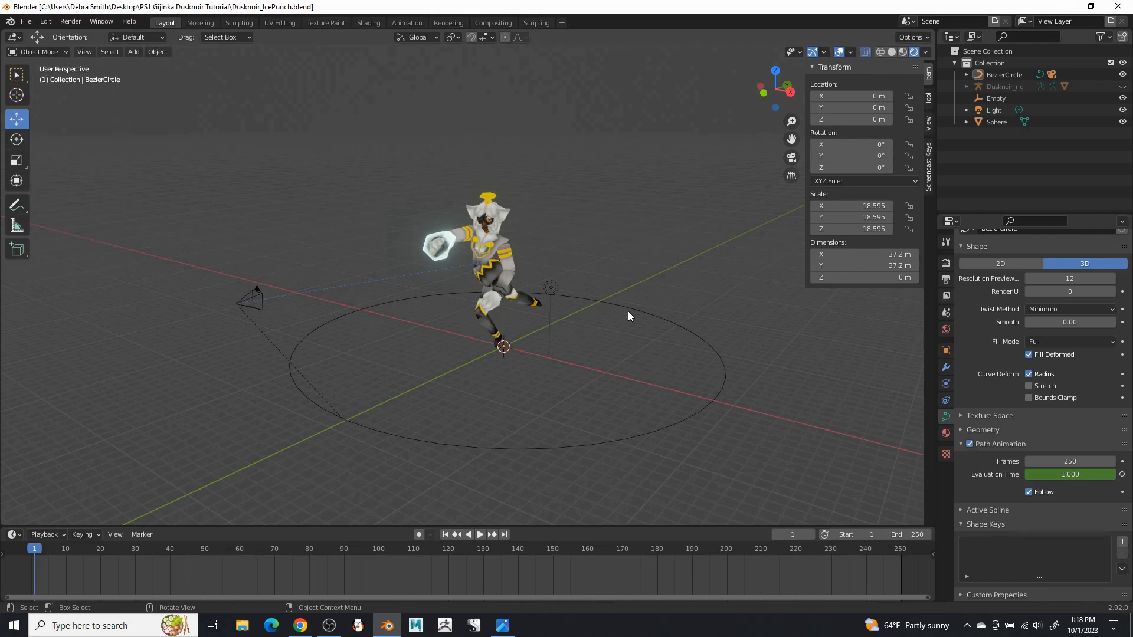
- Add a Displace modifier to the Dusknoir character mesh, below its Armature modifier
left_click(506, 253)
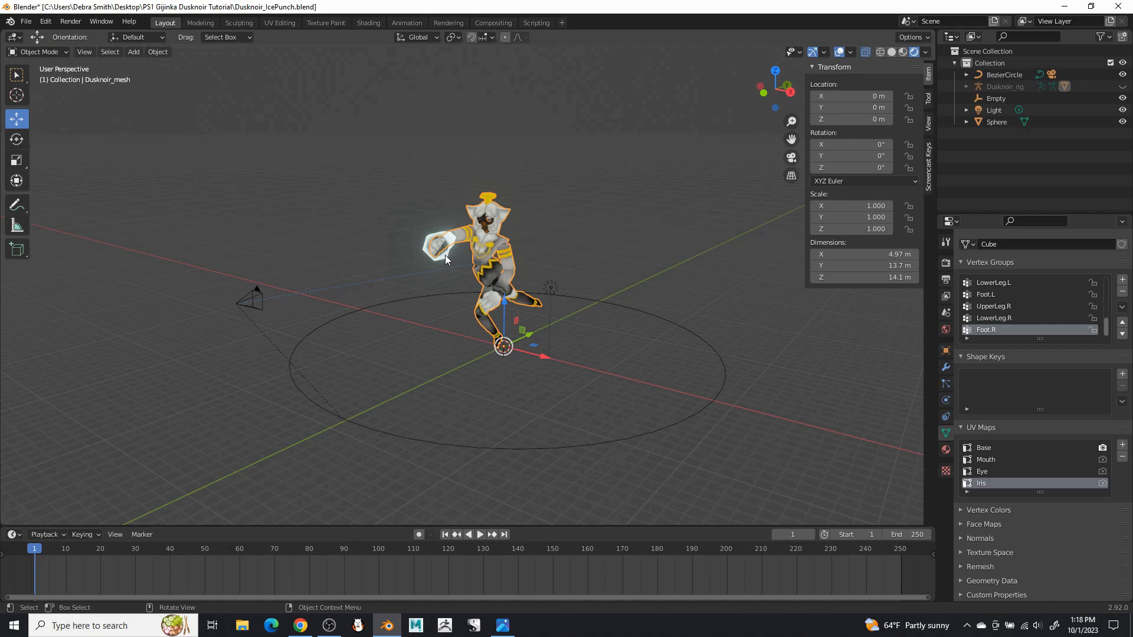
left_click(946, 368)
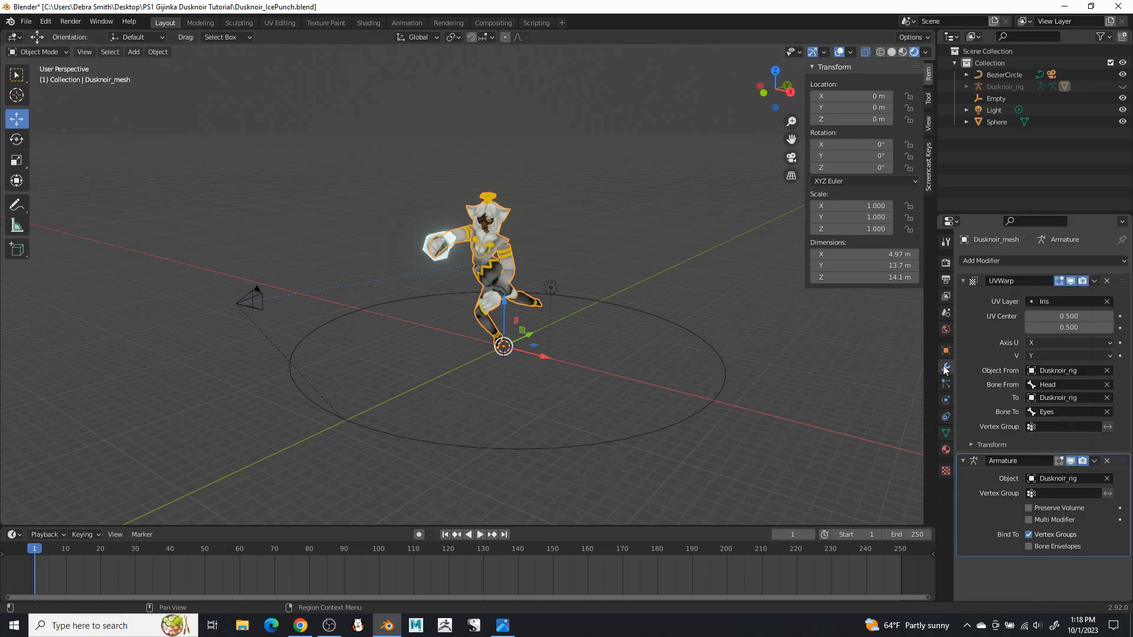
left_click(1015, 261)
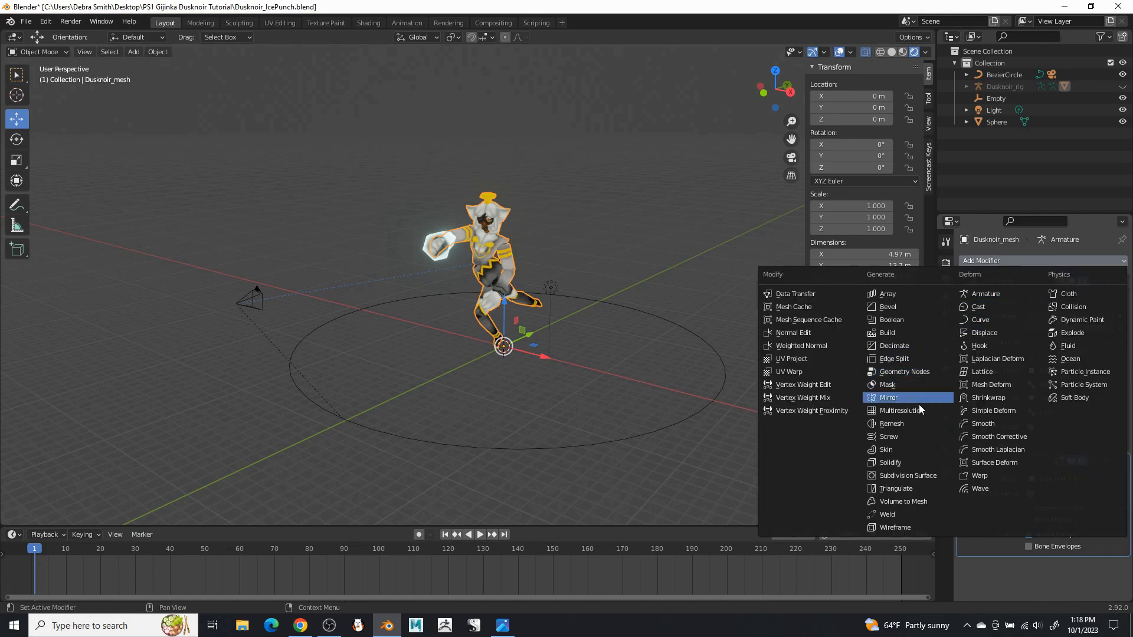
left_click(982, 334)
scroll(996, 399, "down", 3)
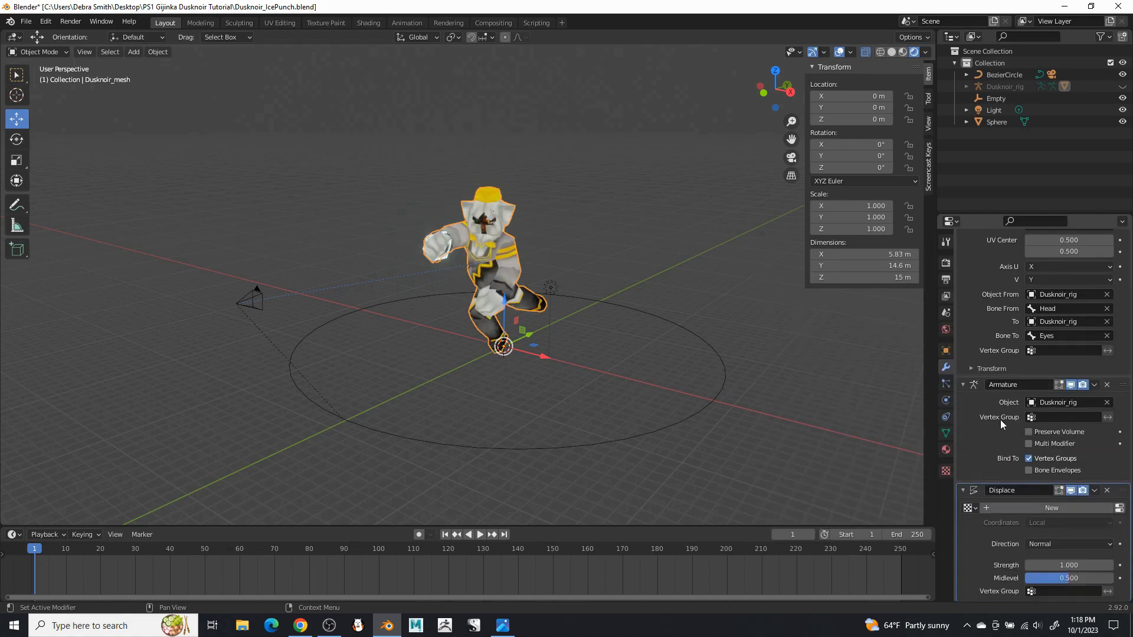
- Create a new texture for the Displace modifier and set its type to Clouds
left_click(1040, 506)
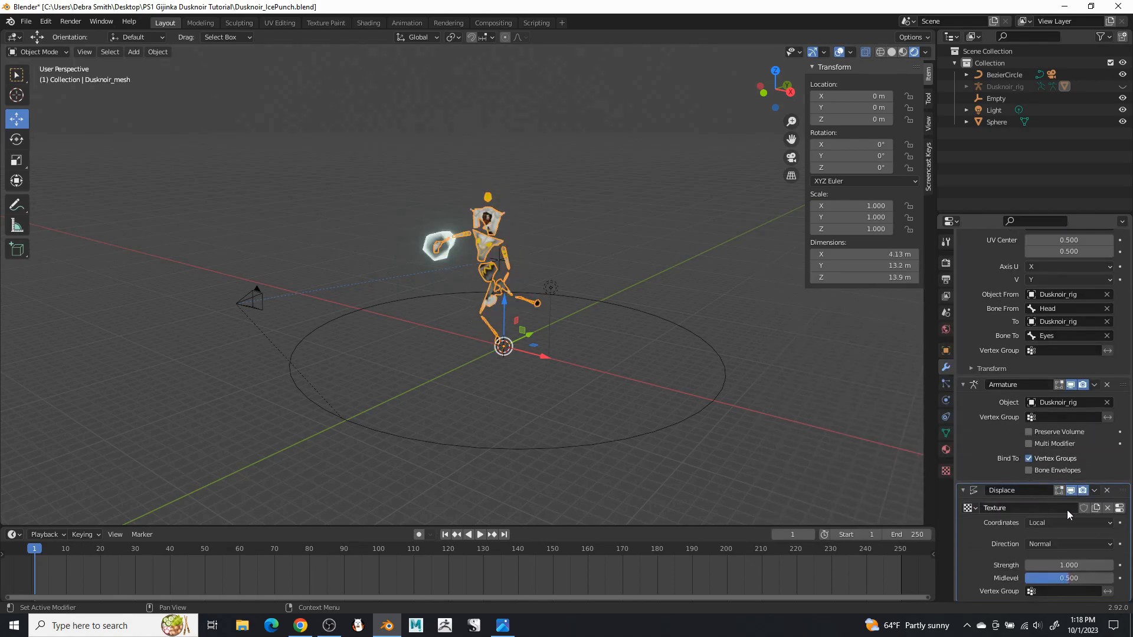
left_click(1119, 508)
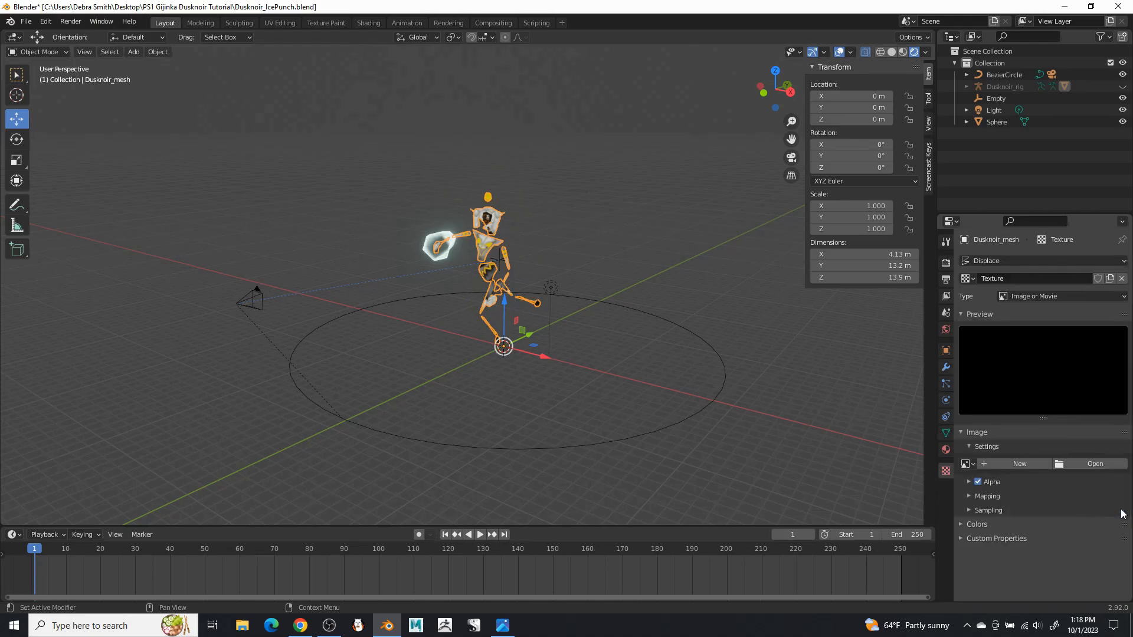
left_click(1033, 295)
left_click(1026, 335)
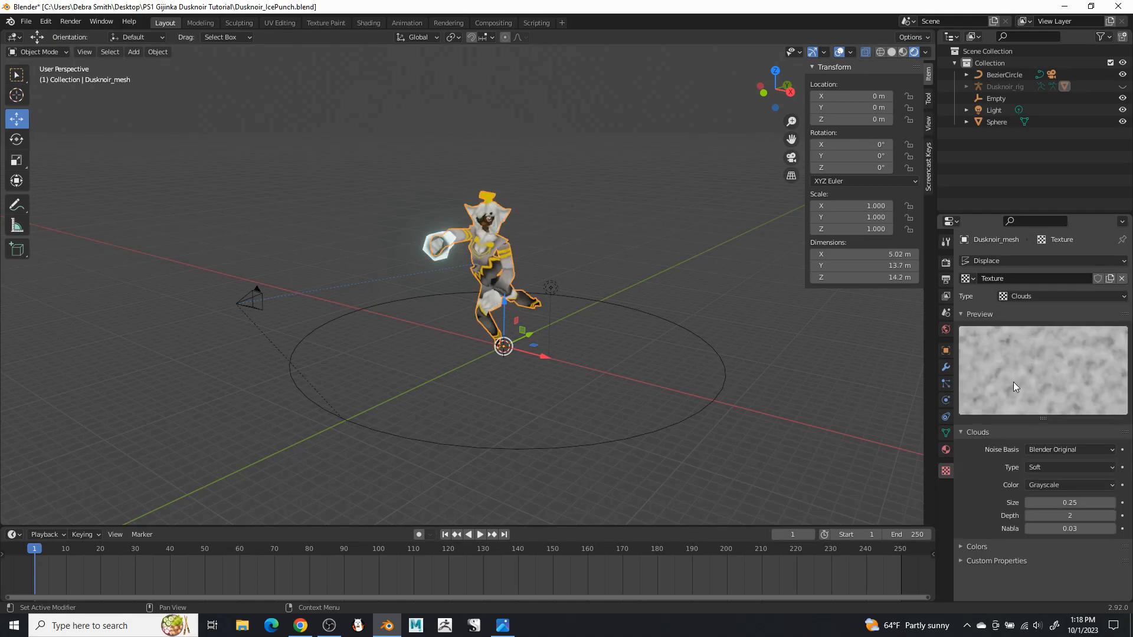
- Set the strength of the mesh's Displace modifier to 0.25
left_click(946, 367)
scroll(974, 467, "down", 3)
left_click(1056, 565)
type(".25")
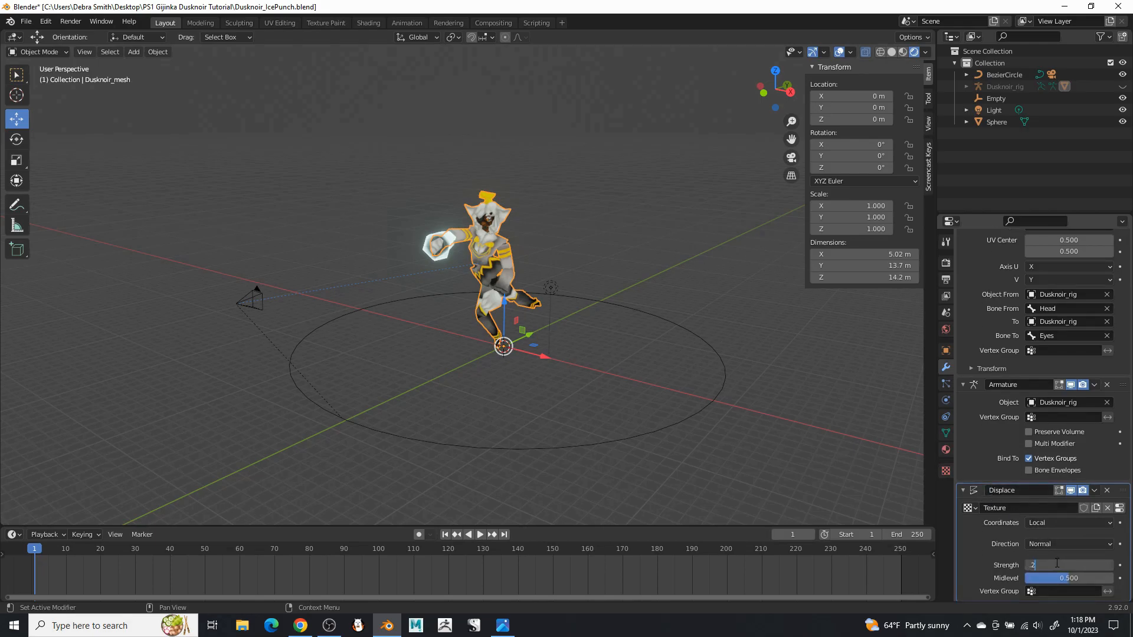
key("Return")
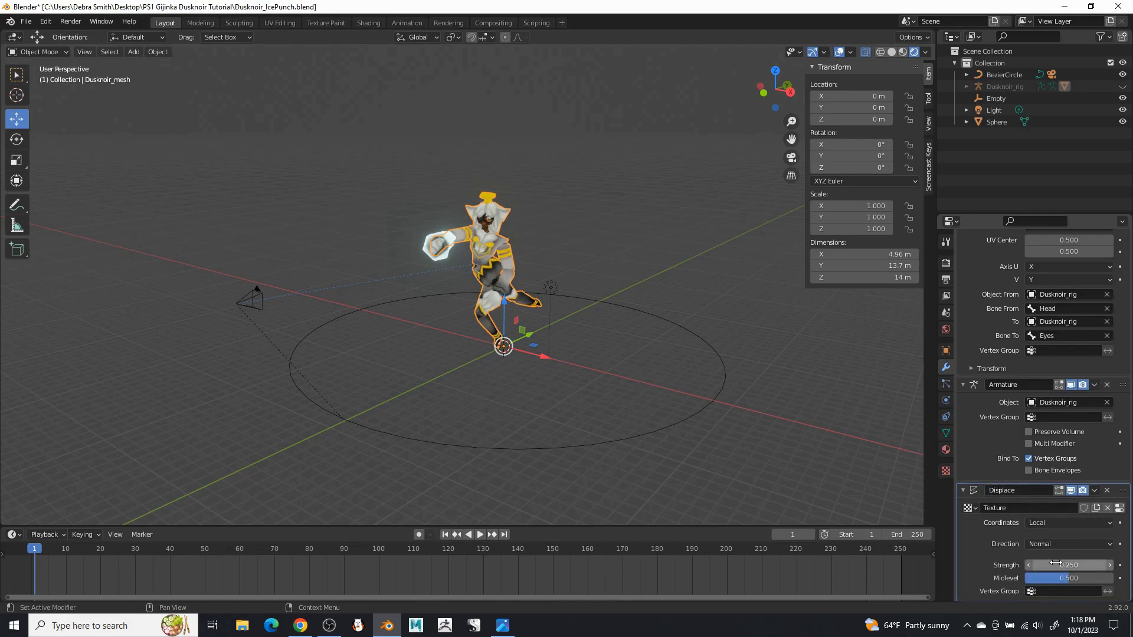
- Set the Displace modifier's texture coordinates to Global and its direction to RGB to XYZ
left_click(1042, 522)
left_click(1047, 549)
left_click(1053, 547)
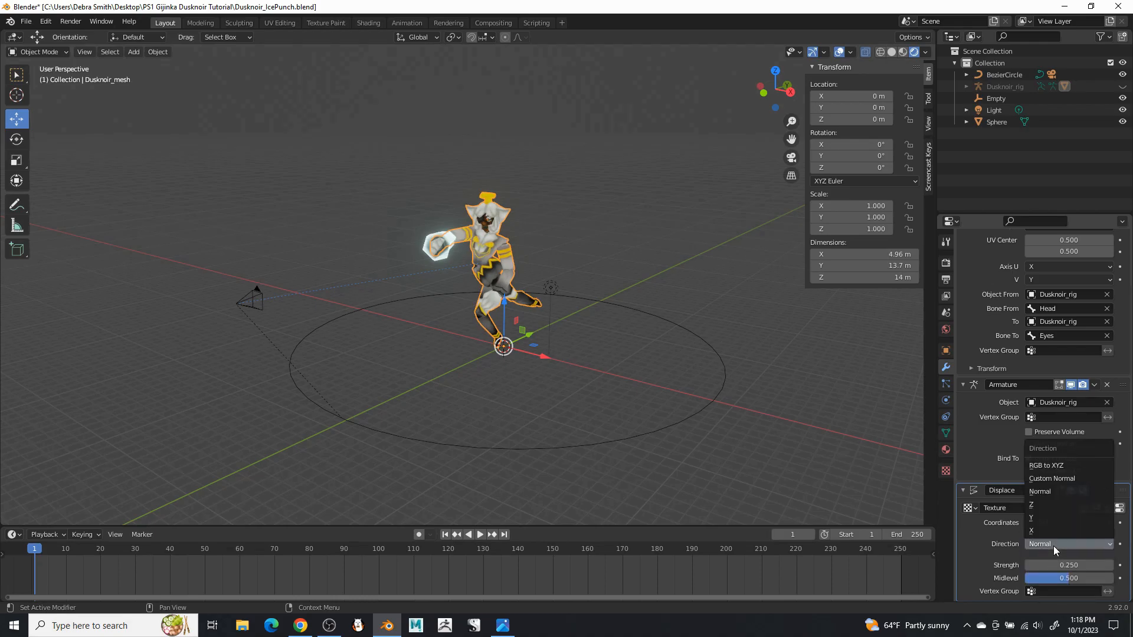
left_click(1054, 466)
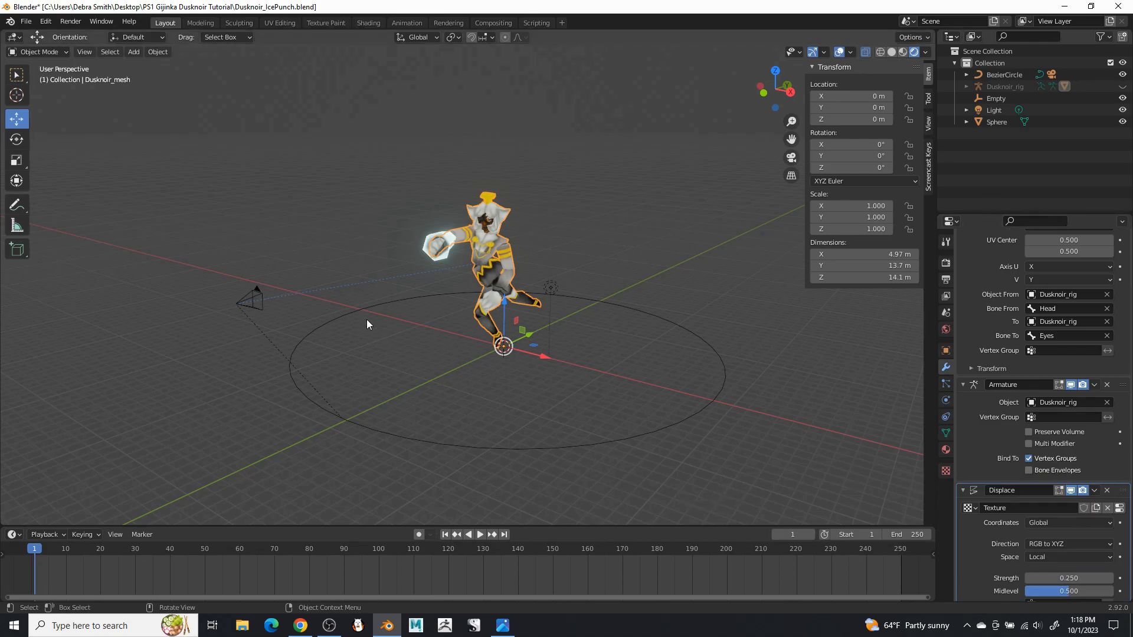
- Look through the camera and play the orbit up to frame 99 to check the displaced character
left_click(258, 294)
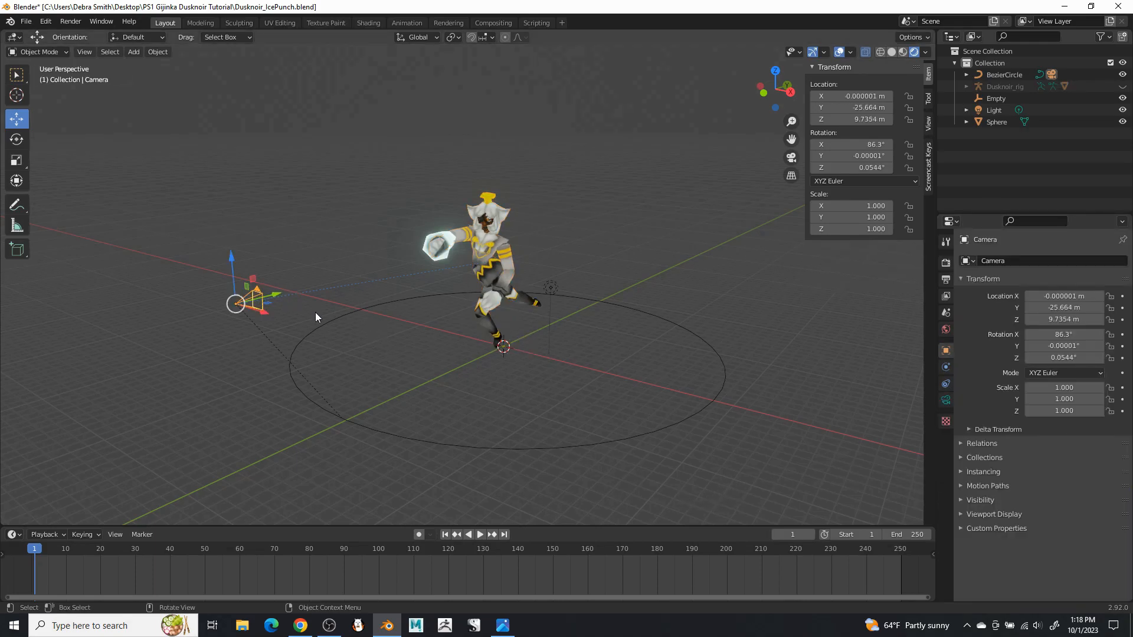
key("KP_0")
left_click(480, 533)
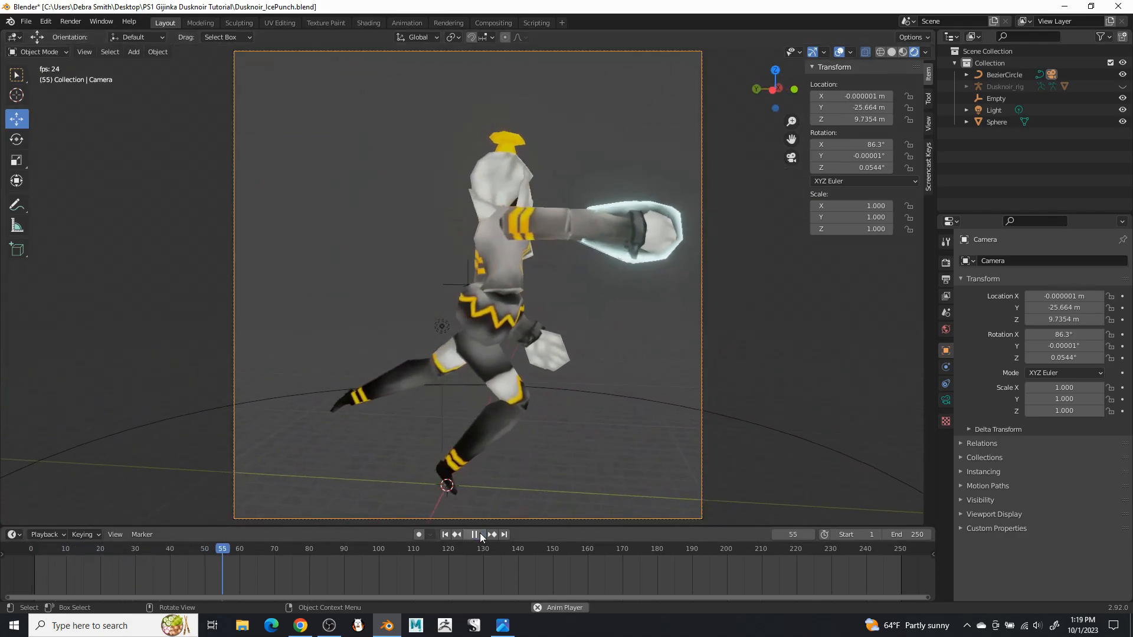
left_click(480, 533)
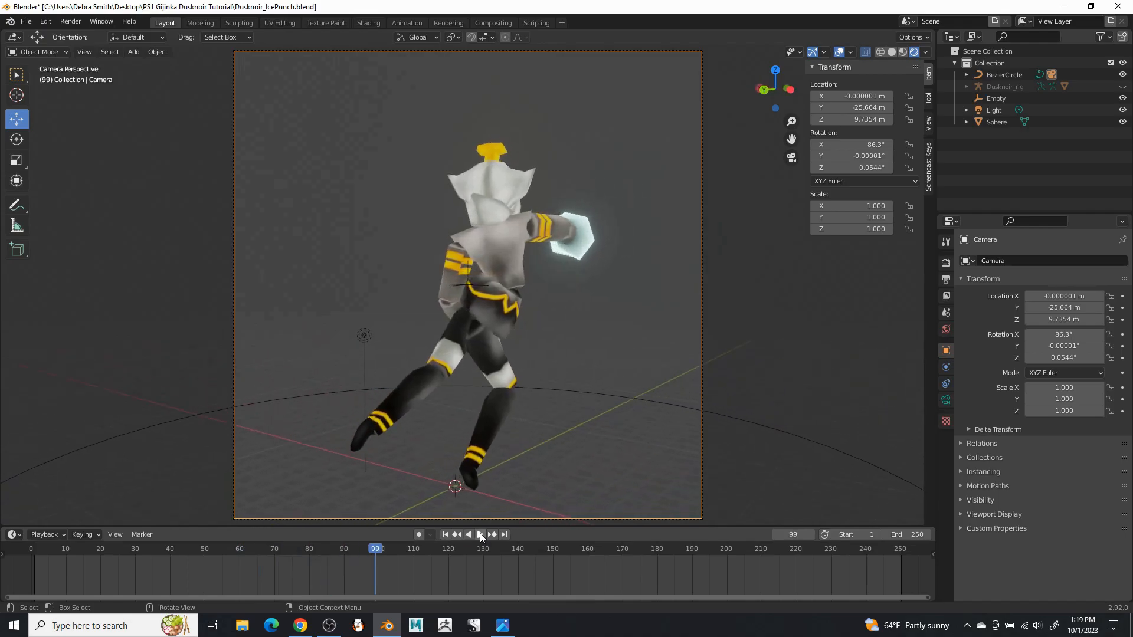
- Set the Dusknoir mesh's Displace texture coordinates to Object with the Camera as reference, and play the orbit to check the wobble
left_click(493, 310)
scroll(992, 525, "down", 4)
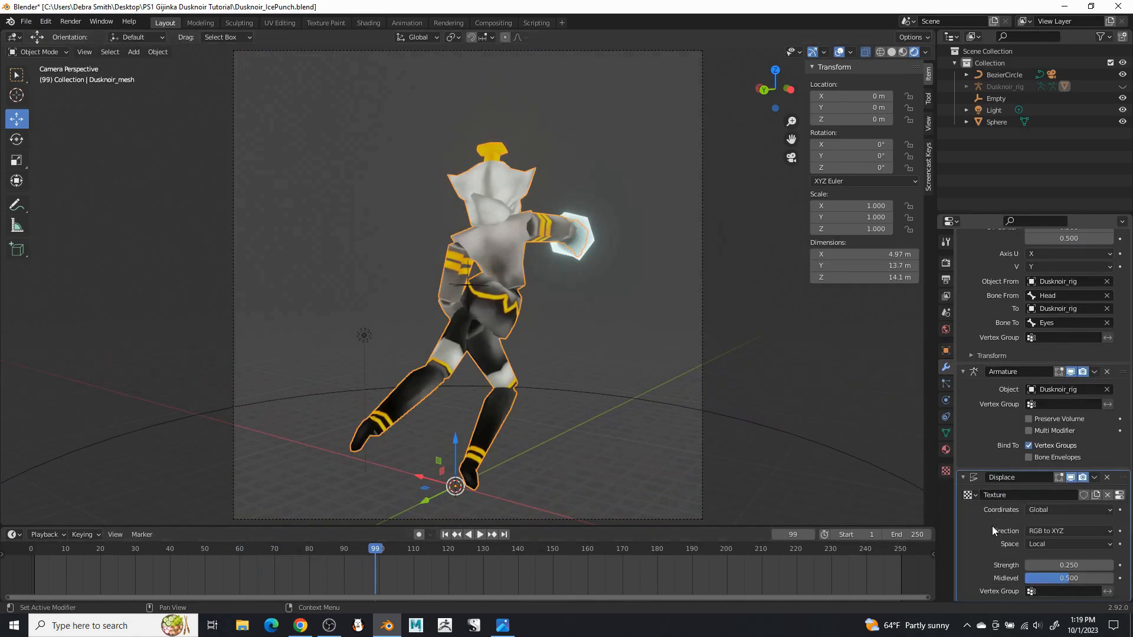
left_click(1028, 509)
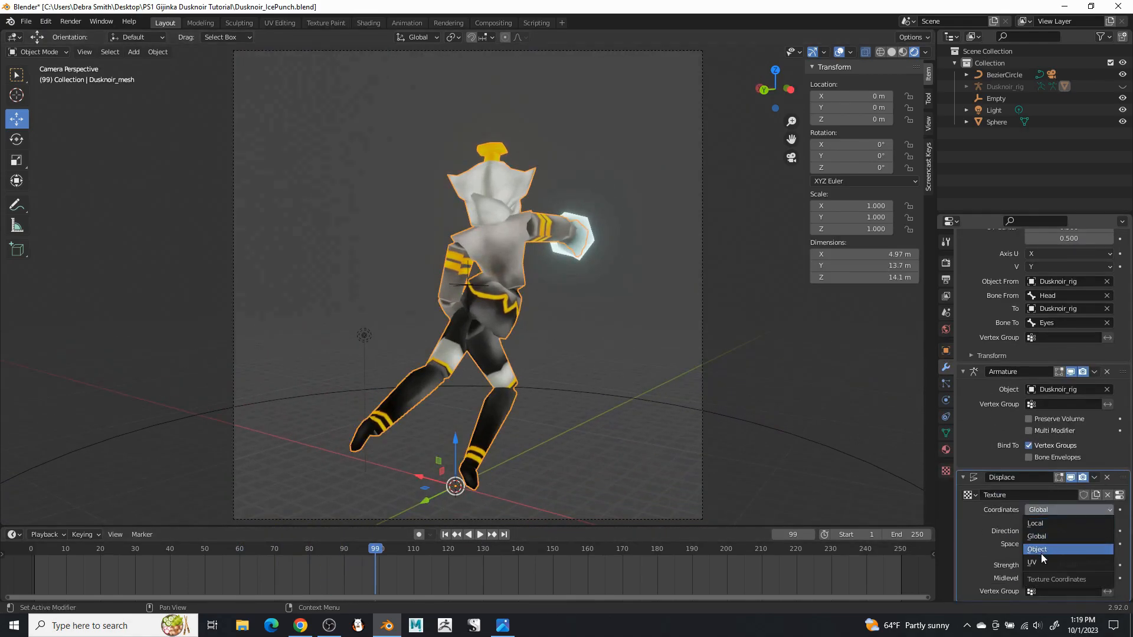
left_click(1039, 548)
left_click(1029, 522)
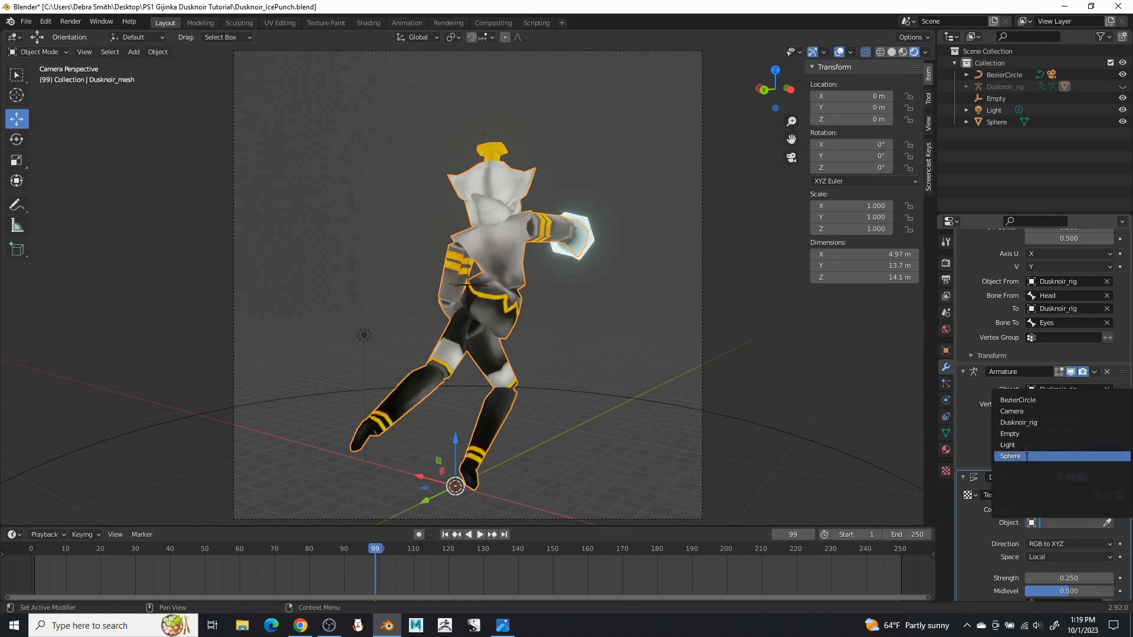
left_click(1030, 413)
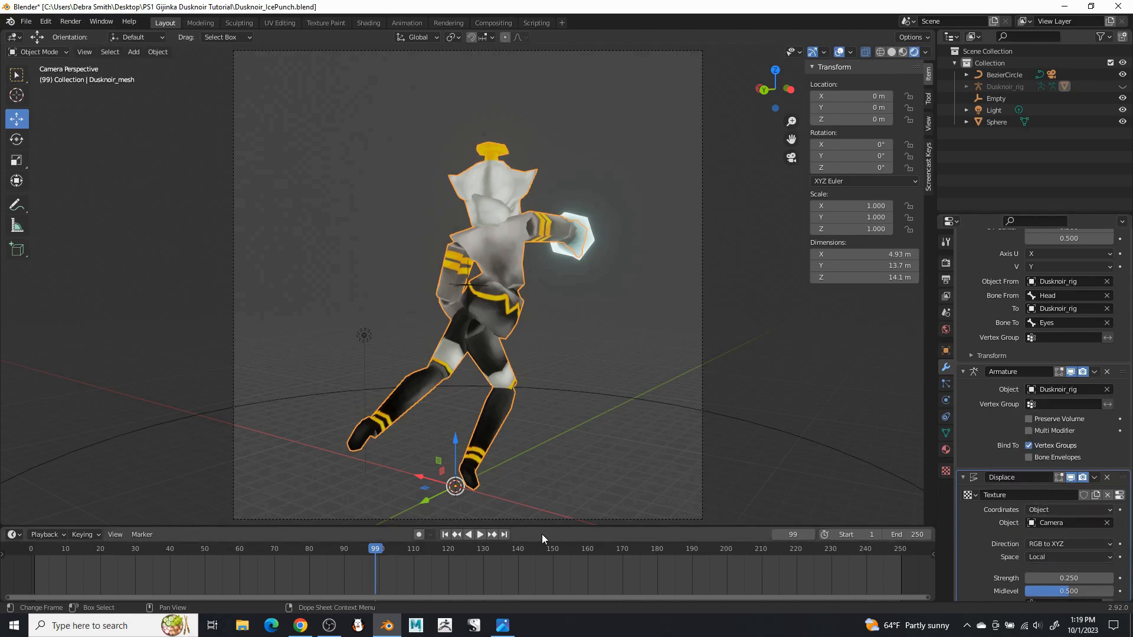
left_click(480, 535)
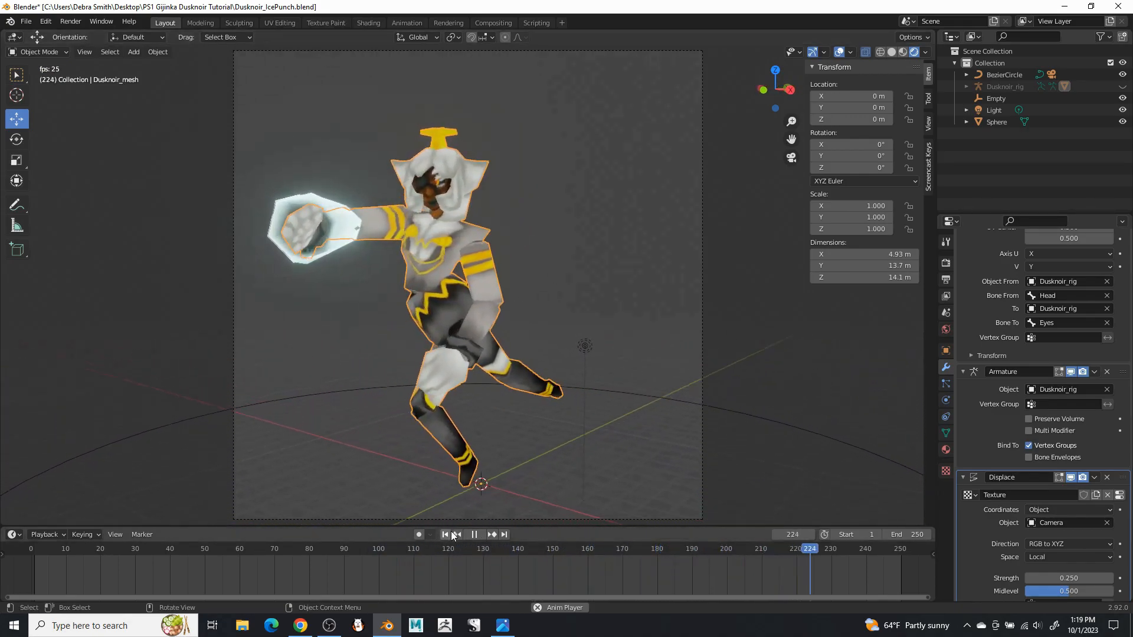
left_click(475, 534)
- Add a Displace modifier to the glowing sphere around the fist and assign it the existing texture named Texture
left_click(379, 250)
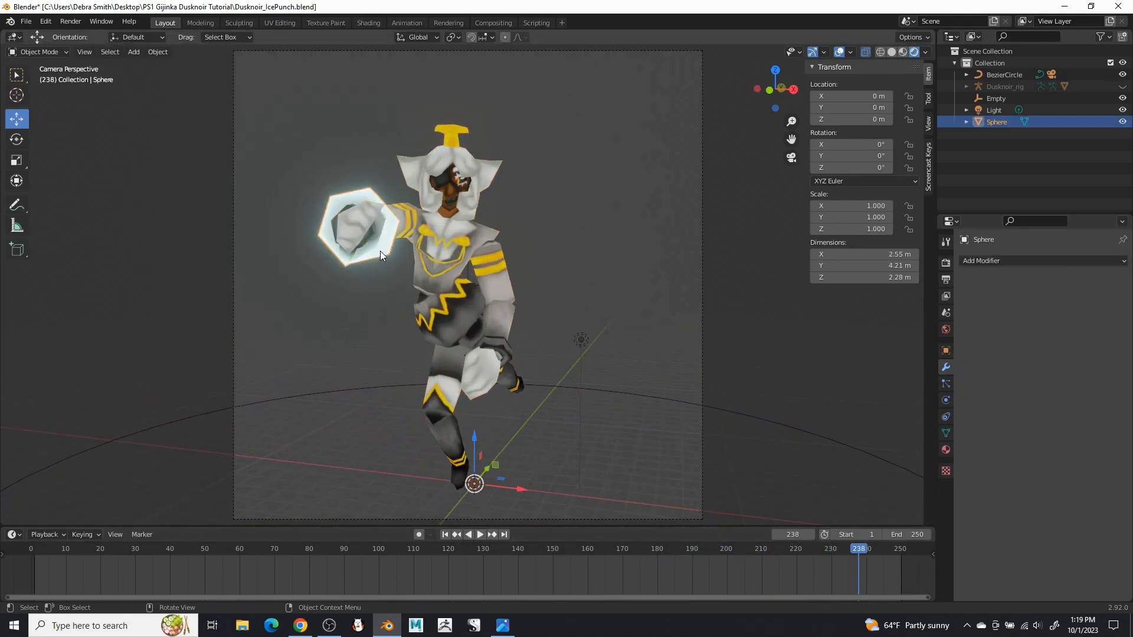
left_click(1029, 261)
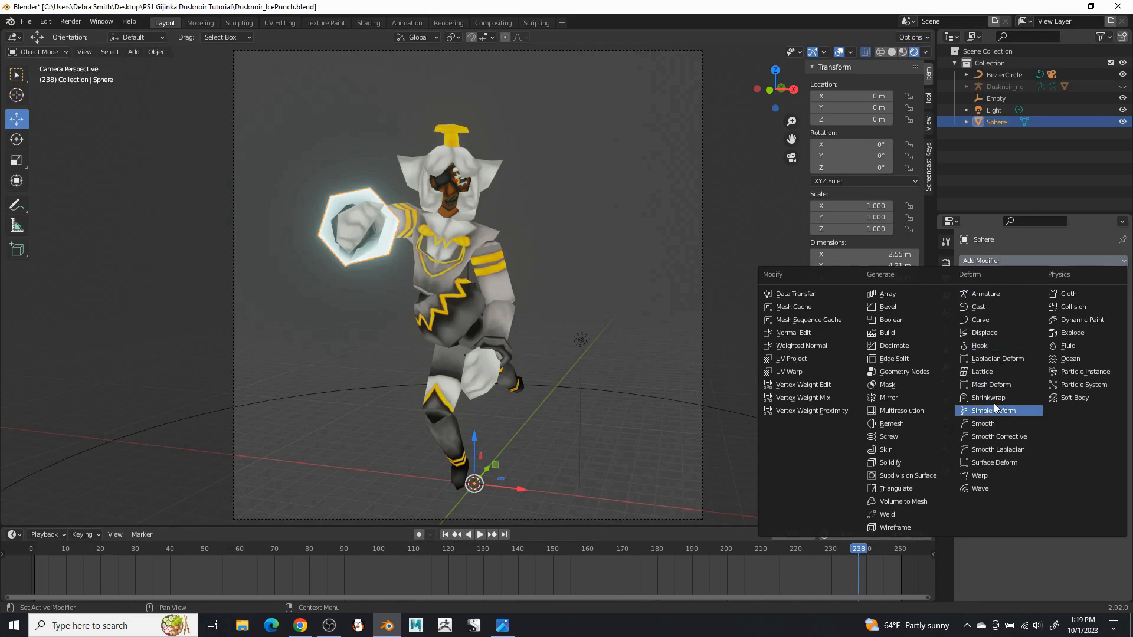
left_click(983, 333)
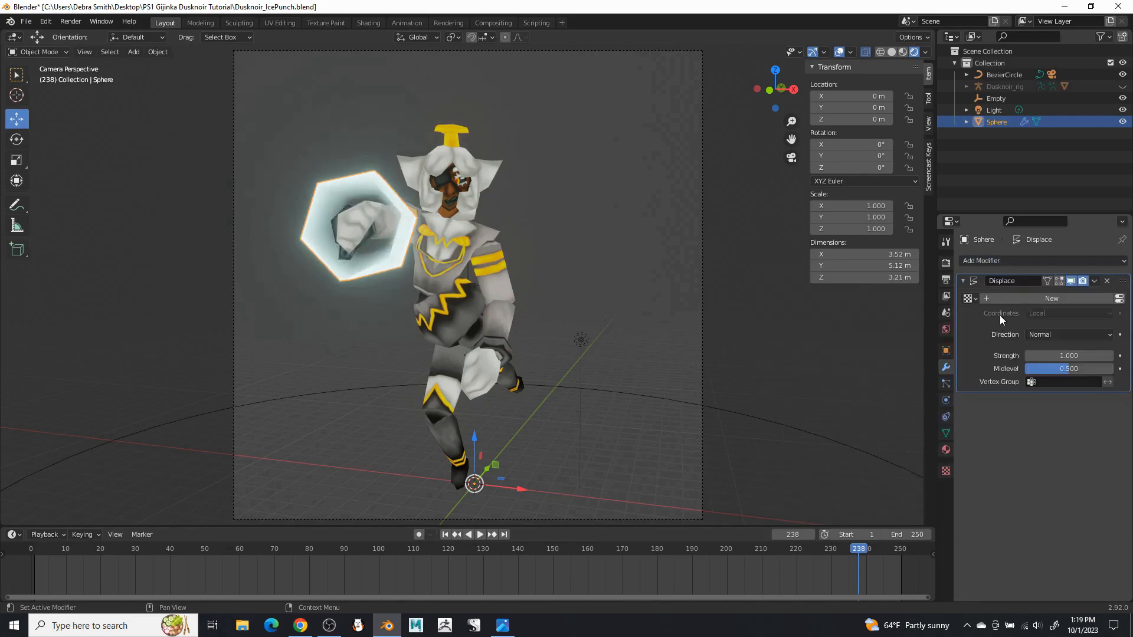
left_click(972, 299)
left_click(974, 299)
left_click(974, 298)
left_click(973, 317)
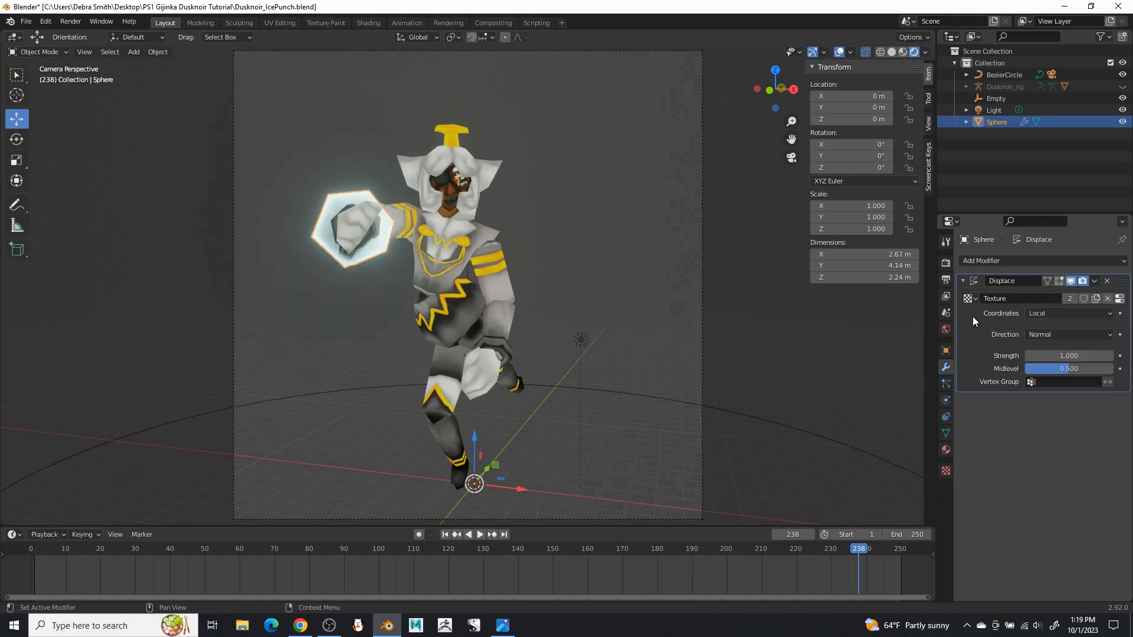
- Set the sphere's Displace strength to 0.25 and its texture coordinates to Object, using the Camera as reference
left_click(1050, 355)
type("1.0.25")
key("Return")
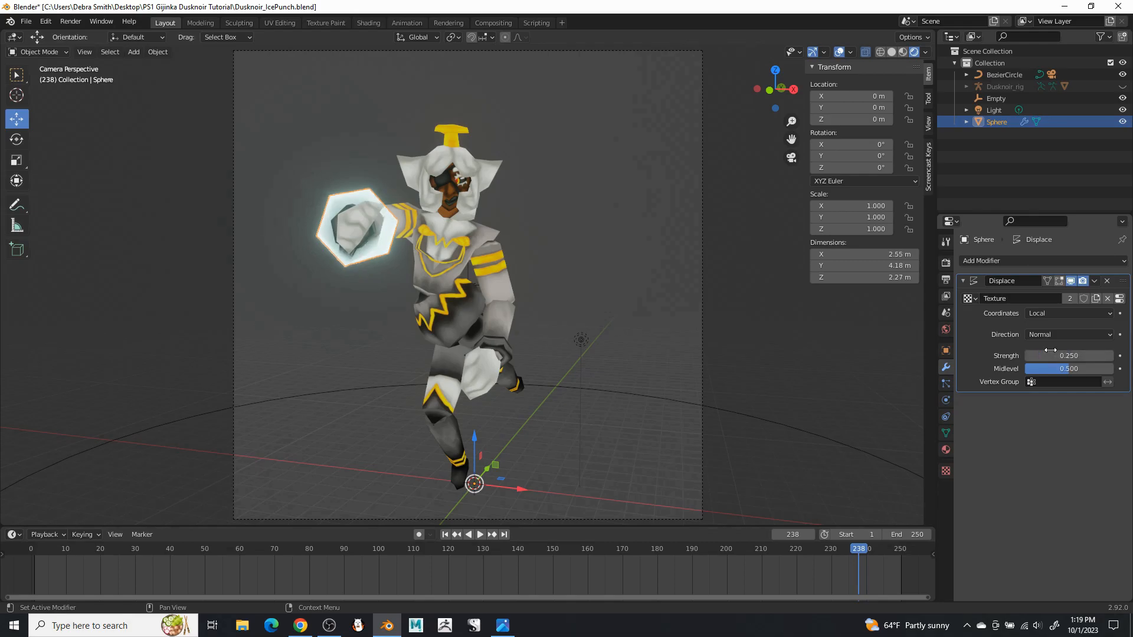
left_click(1046, 313)
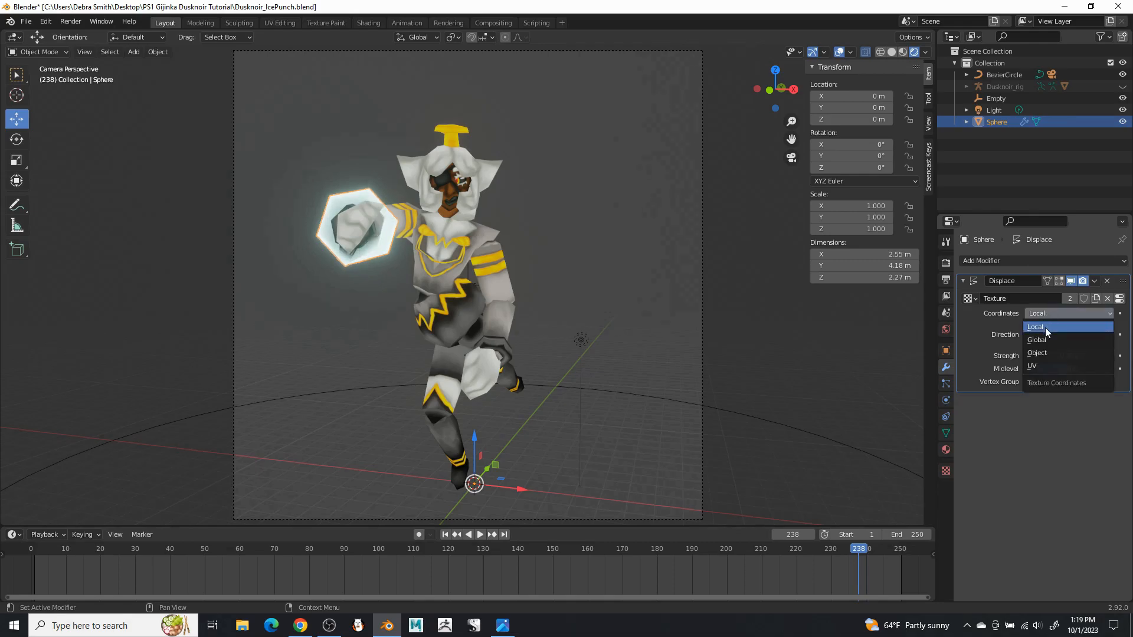
left_click(1040, 358)
left_click(1035, 327)
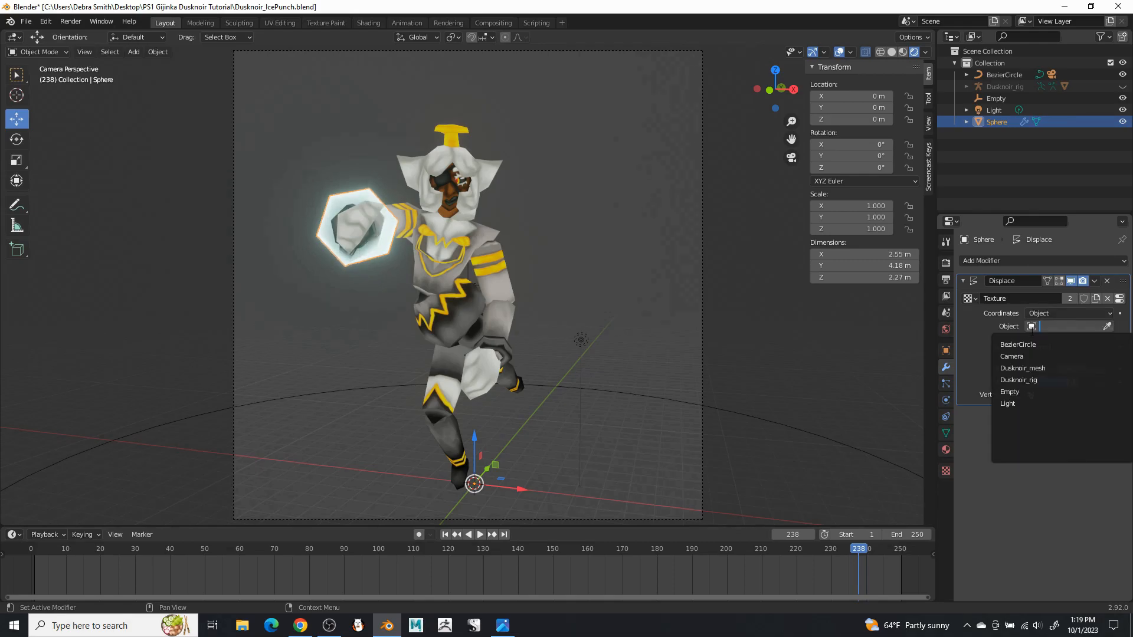
left_click(1021, 356)
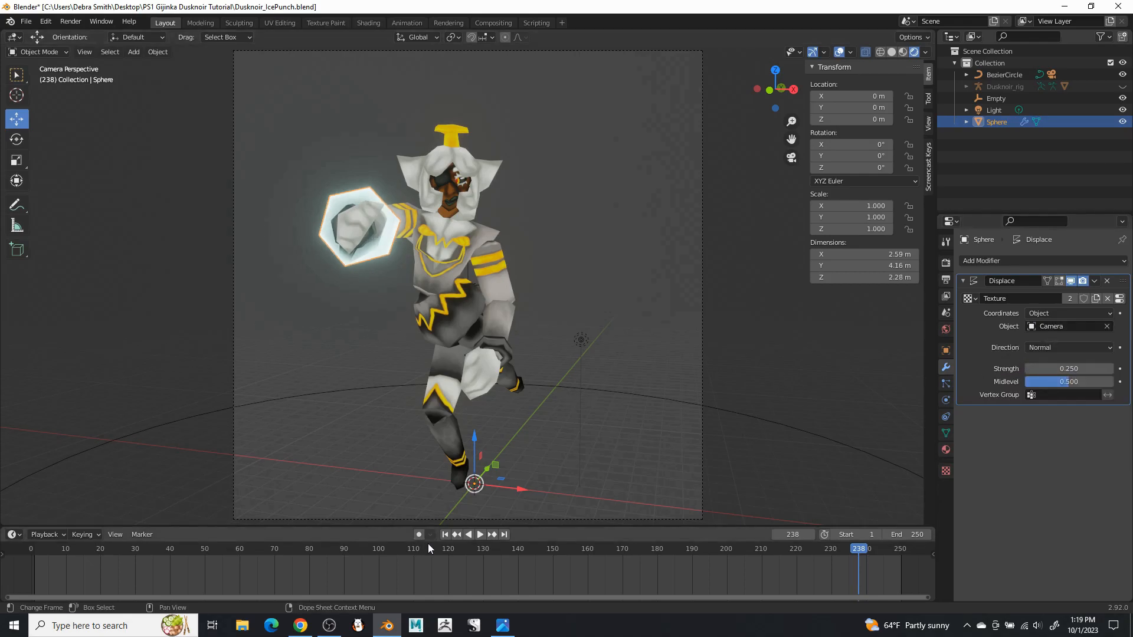
- Play the orbit to check the displaced sphere, and return the playhead to frame 1
left_click(480, 534)
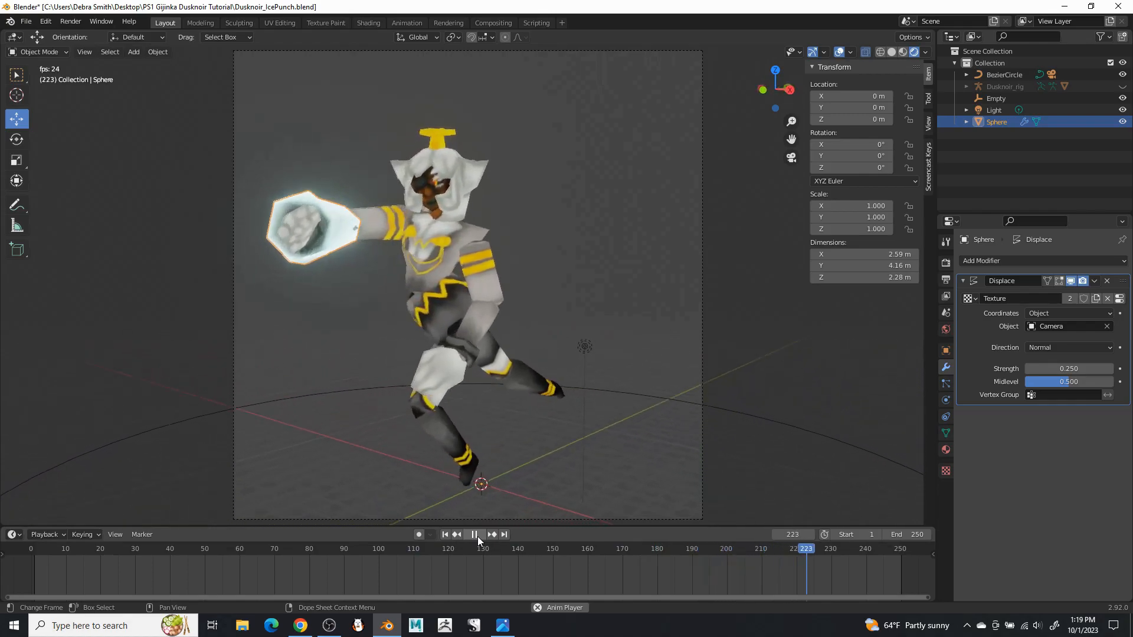
left_click(45, 550)
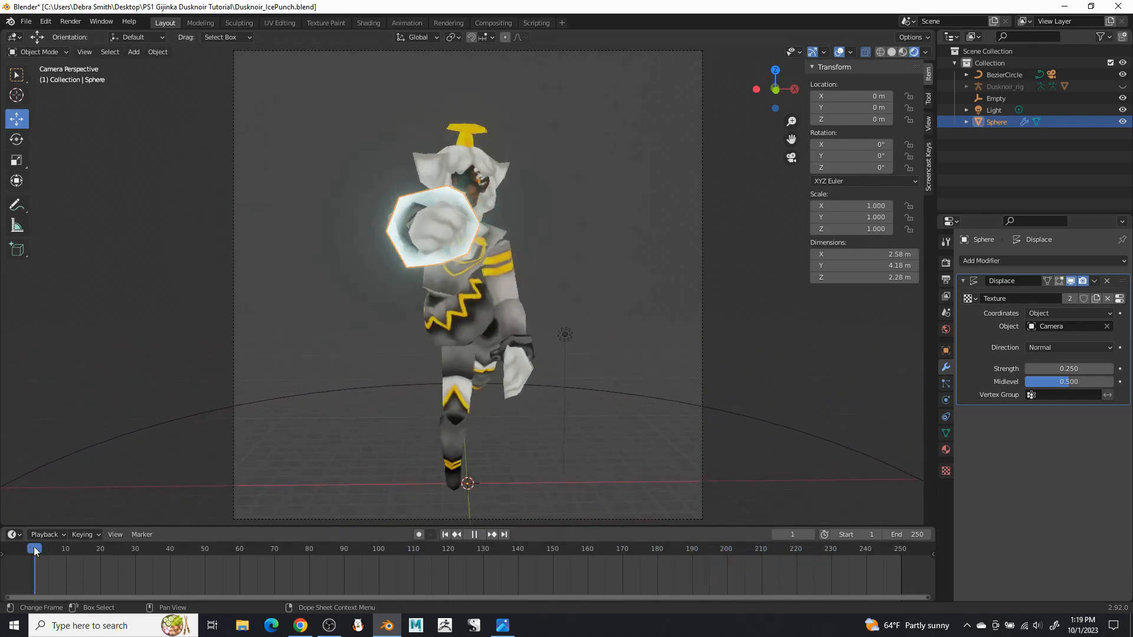
key("Escape")
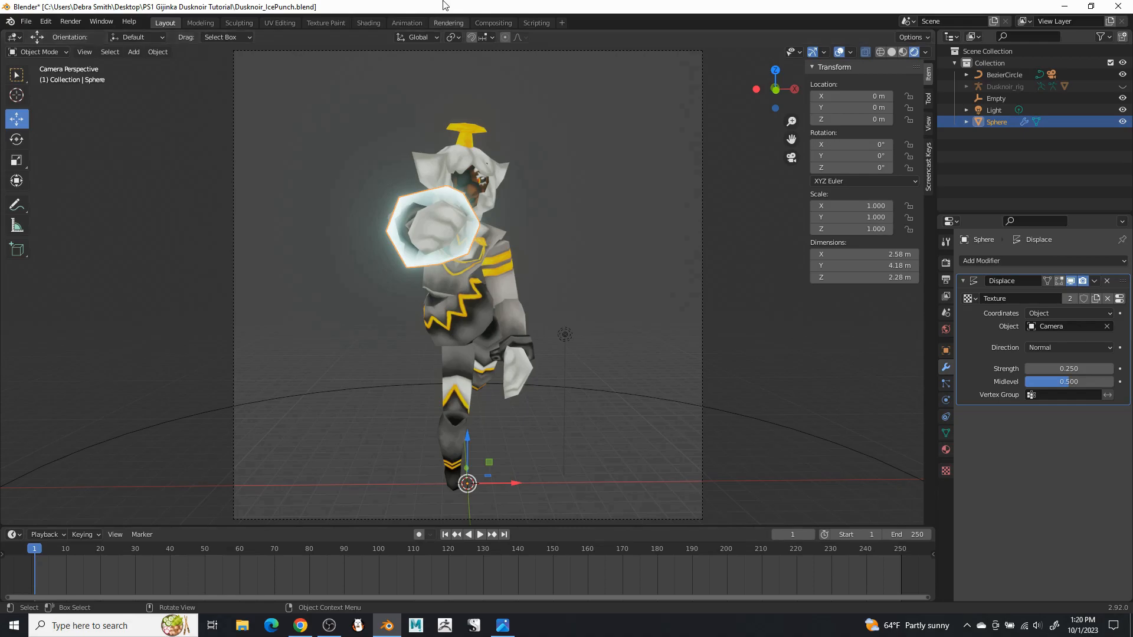
- Enable nodes in the Compositing workspace and spread the Render Layers and Composite nodes far apart
left_click(489, 22)
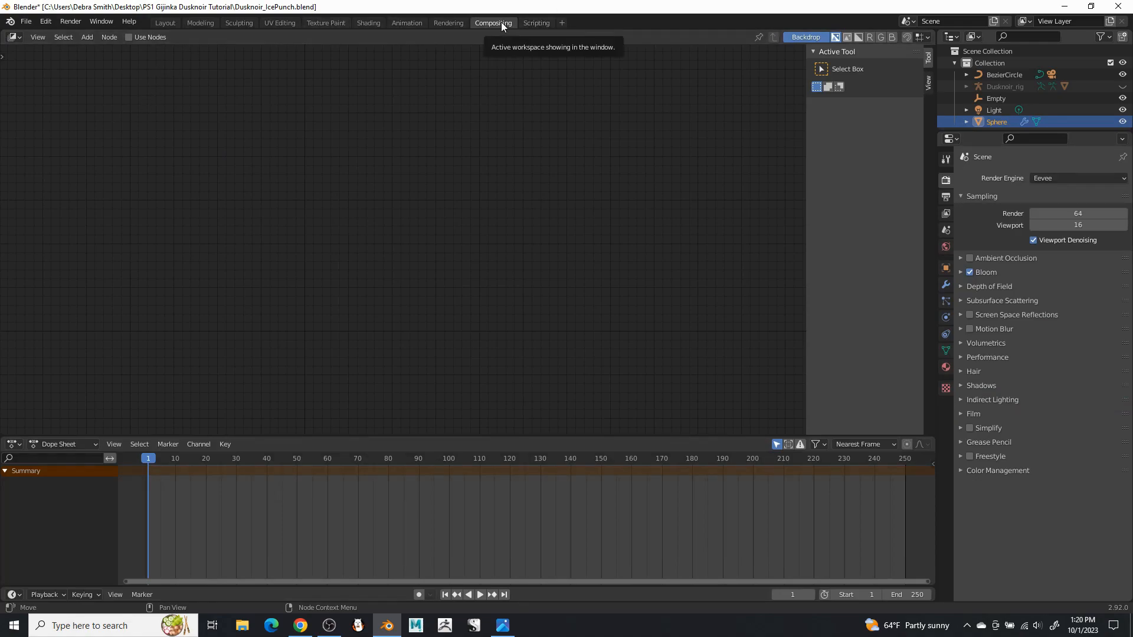
left_click(149, 37)
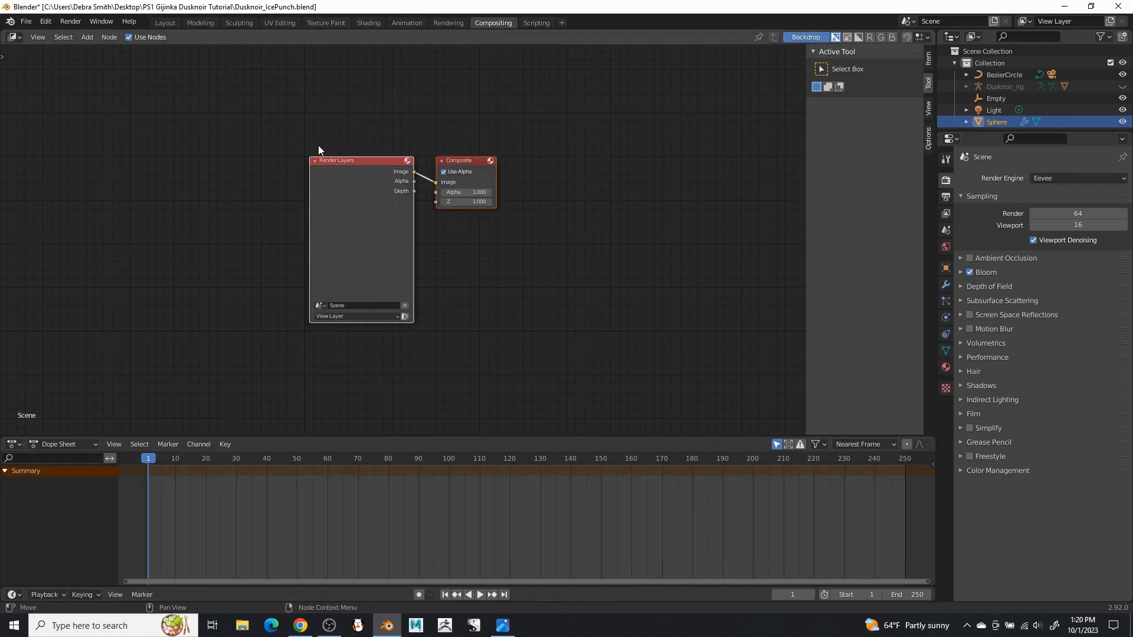
left_click_drag(339, 162, 80, 145)
left_click_drag(464, 166, 721, 154)
- Insert a Scale node after Render Layers and place a duplicate of it just before the Composite node
left_click(91, 40)
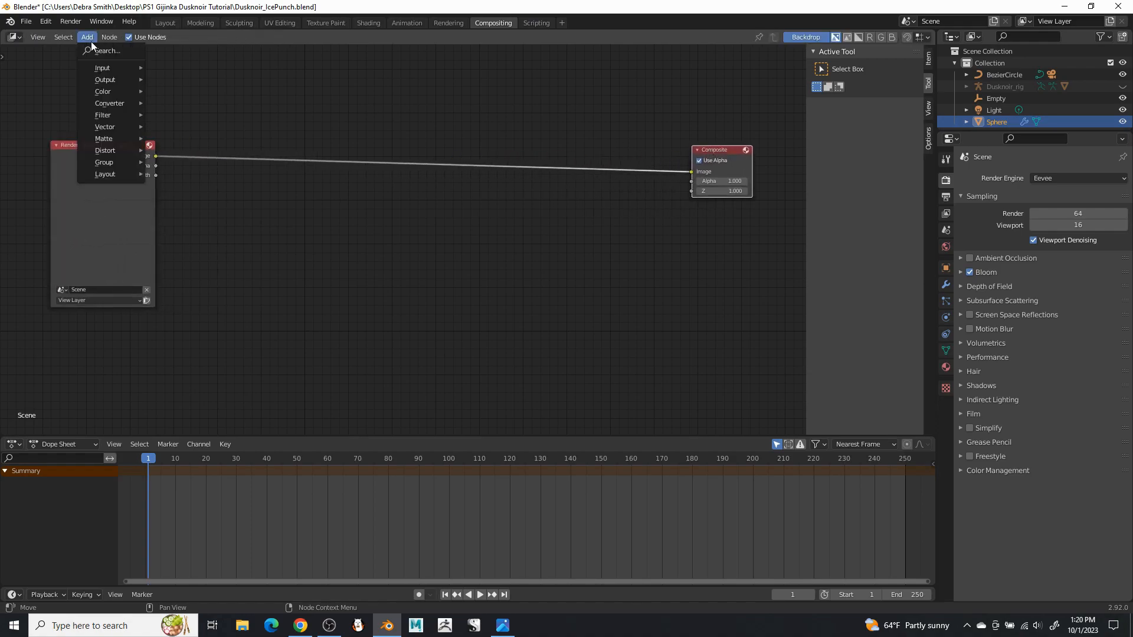
mouse_move(132, 143)
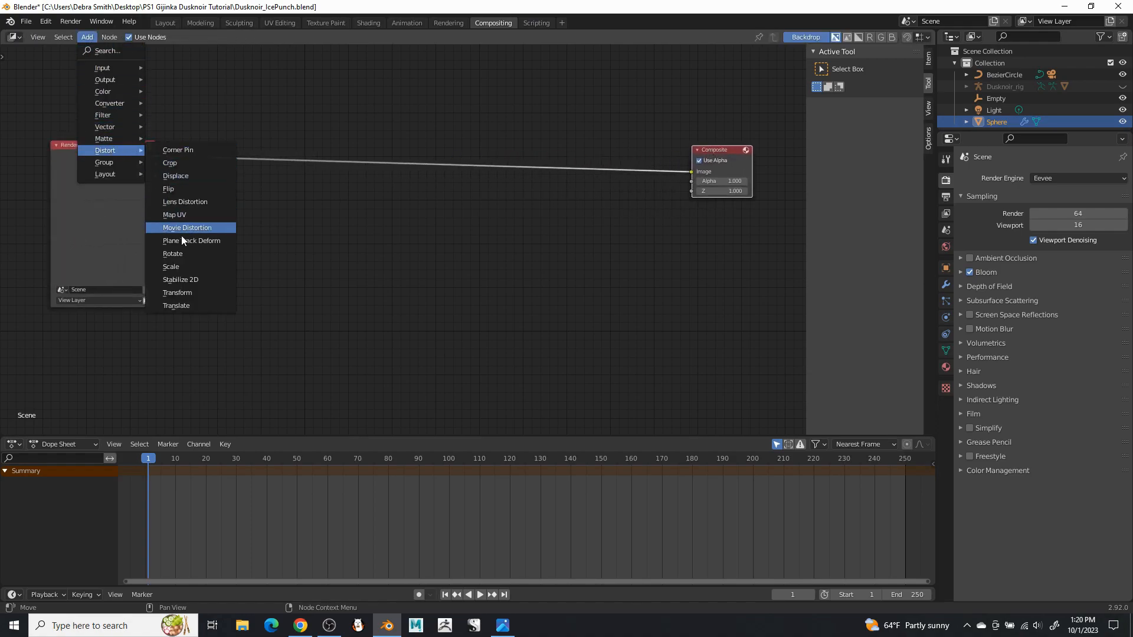
left_click(175, 266)
left_click(250, 144)
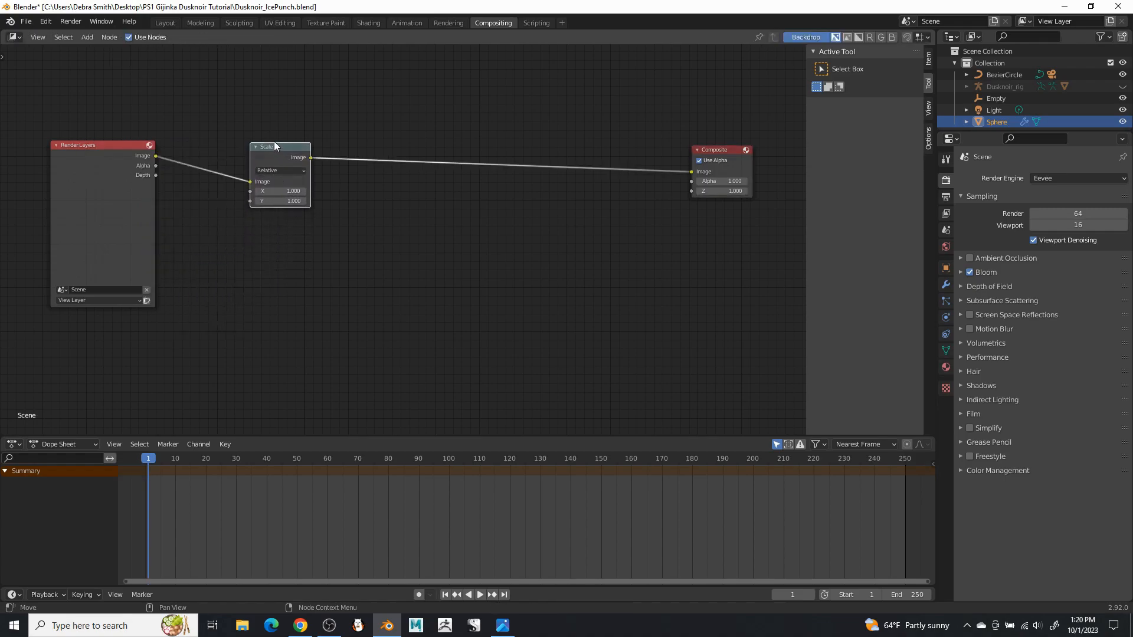
key("shift+d")
left_click(591, 143)
- Set the X and Y values of the Scale node beside Render Layers to 0.25
left_click(298, 191)
key("BackSpace")
type(".25")
key("Return")
left_click(286, 202)
key("BackSpace")
type(".25")
key("Return")
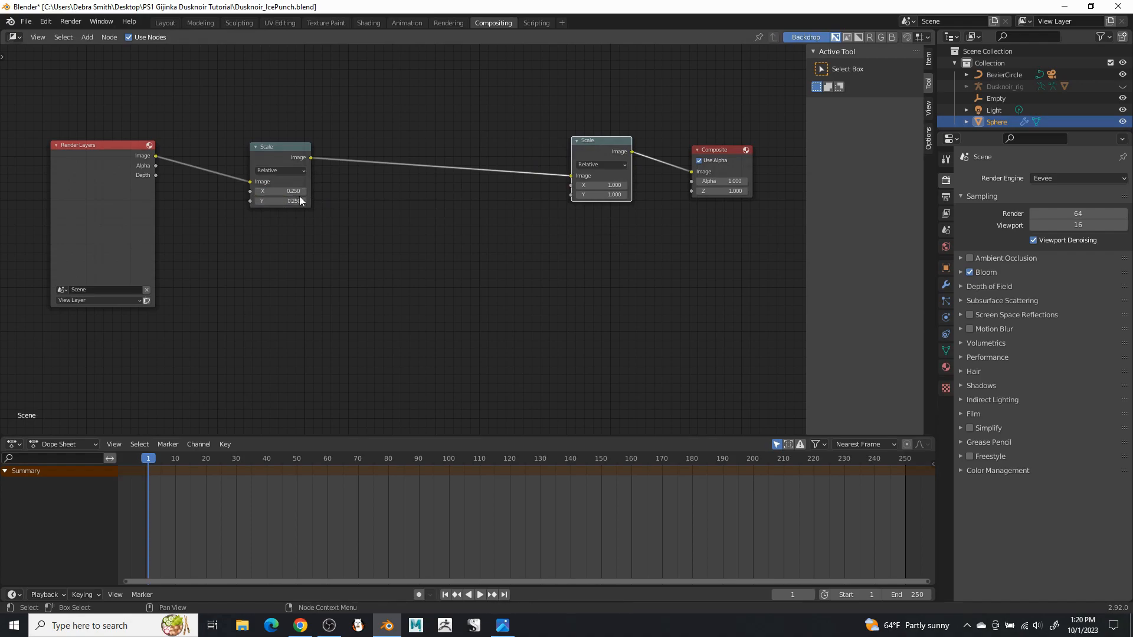
- Set the X and Y values of the Scale node beside Composite to 4.096
left_click(606, 186)
type("4.096")
key("Tab")
type("4")
left_click(89, 36)
left_click(601, 185)
left_click(564, 244)
- Insert a Pixelate filter node on the link between the two Scale nodes
left_click(92, 34)
mouse_move(126, 150)
mouse_move(133, 113)
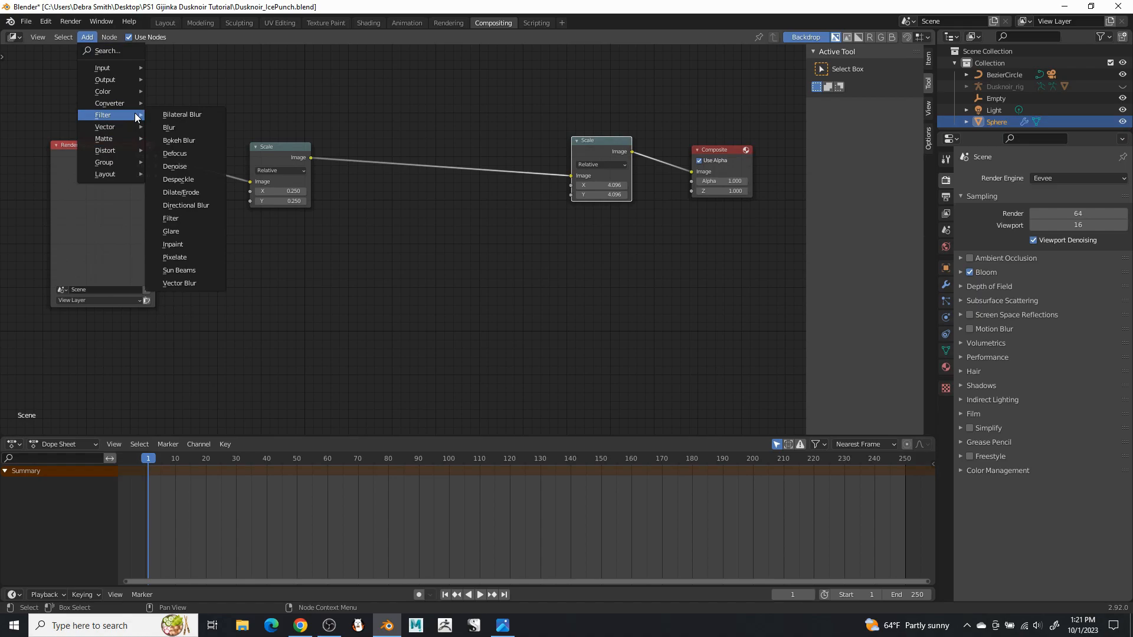
left_click(176, 257)
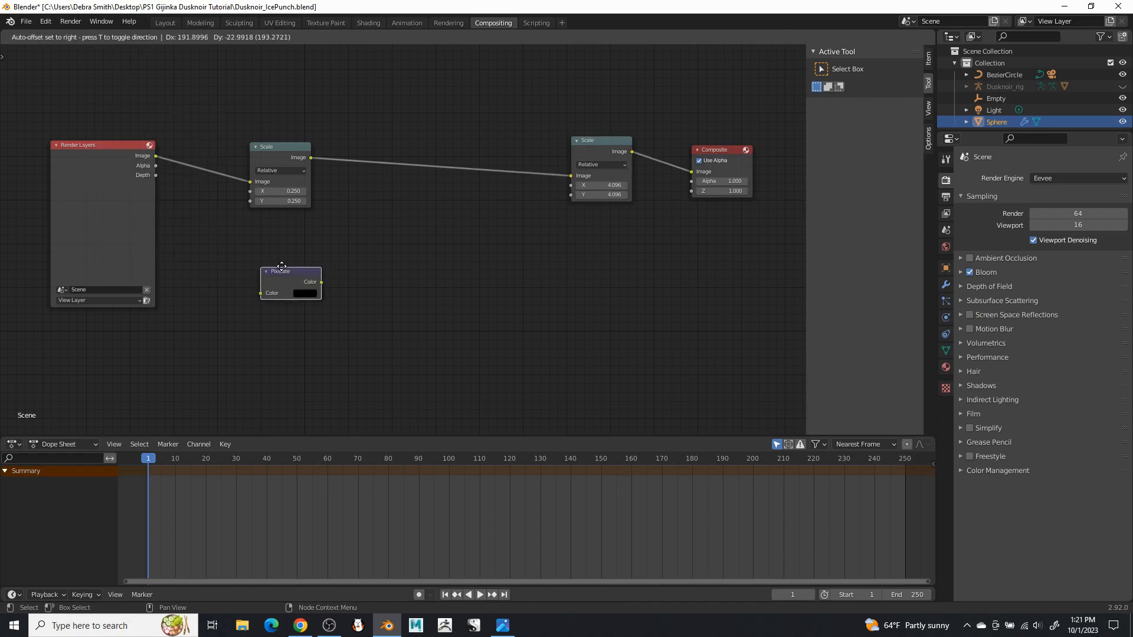
left_click(432, 150)
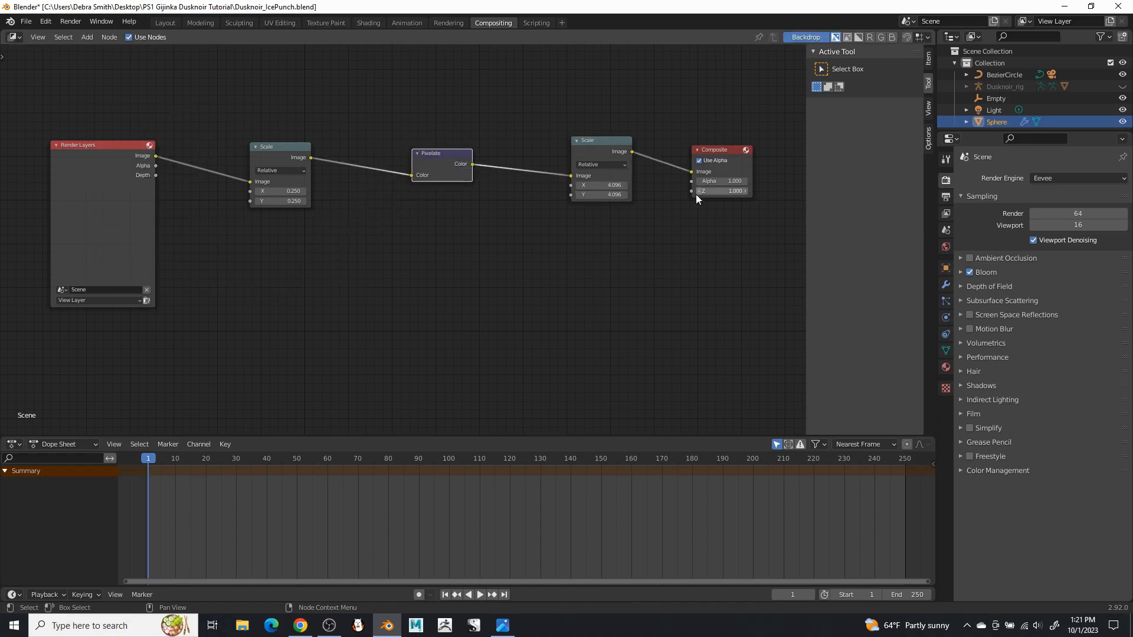
- Return to the Layout workspace and save the Blender file
left_click(165, 22)
left_click(33, 26)
left_click(56, 96)
- Render frame 1 as a still image, inspect the pixelated character up close, and close the render window
left_click(77, 25)
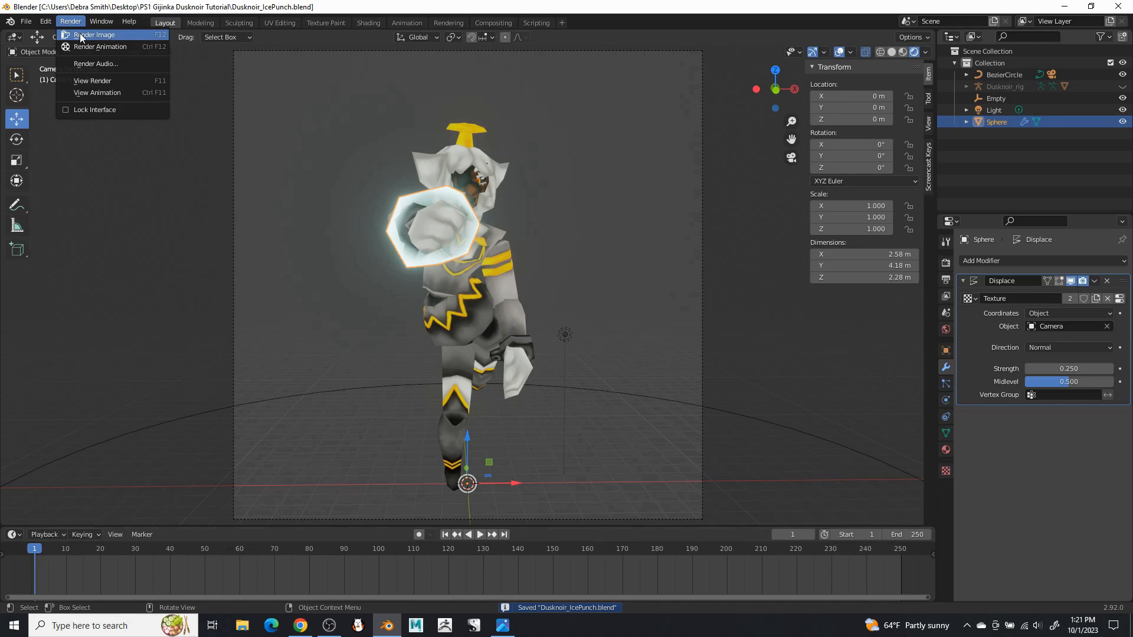
left_click(82, 35)
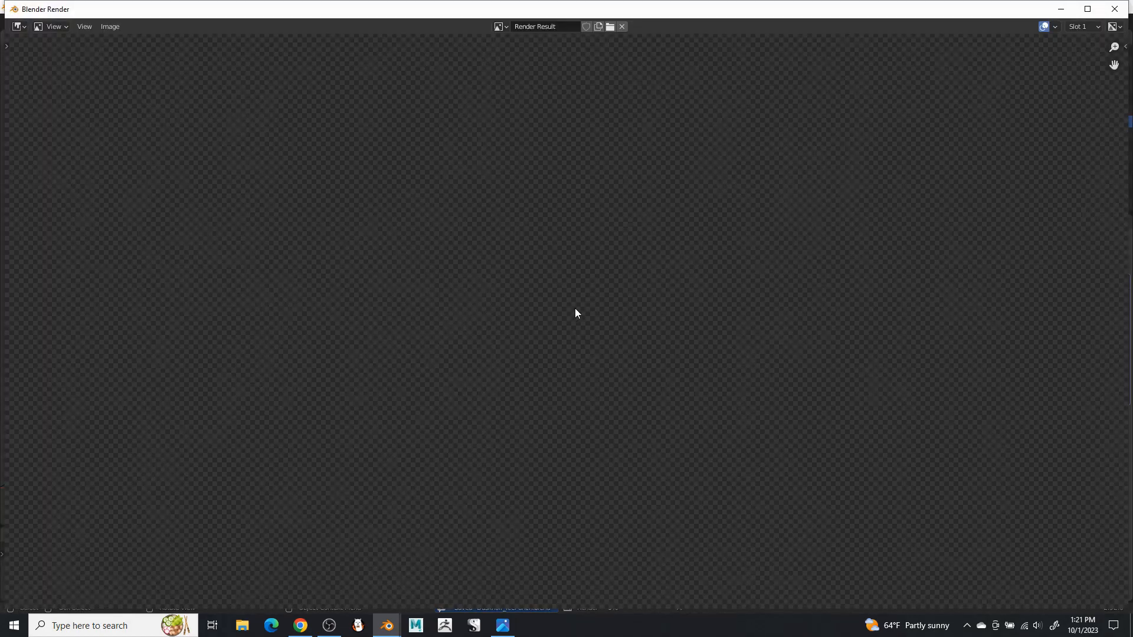
scroll(588, 296, "down", 5)
scroll(589, 295, "up", 3)
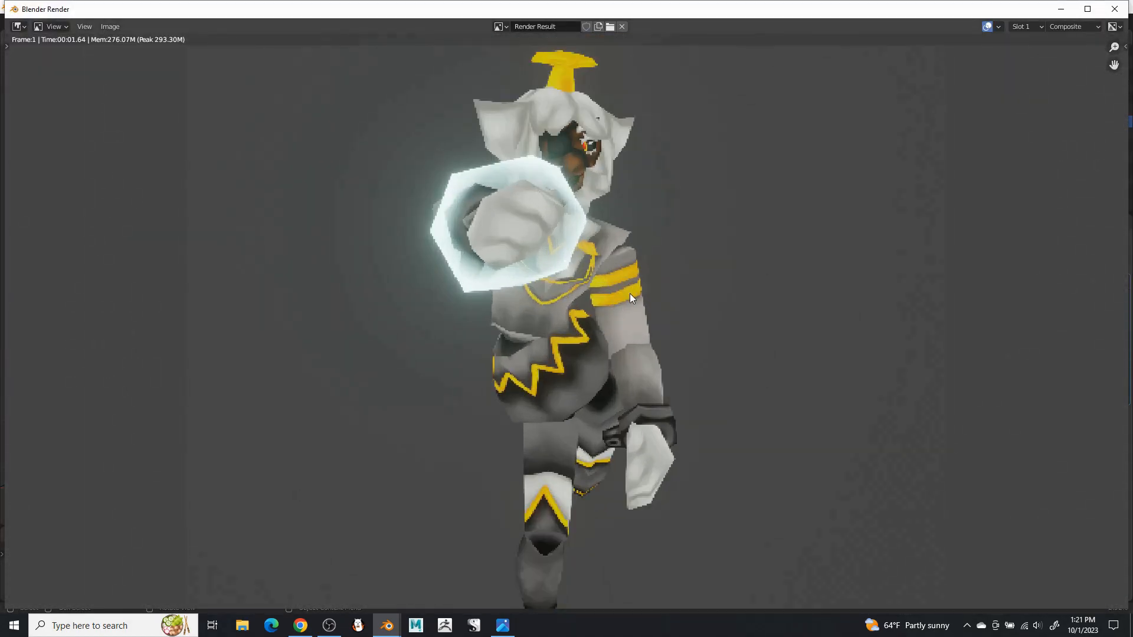
scroll(633, 293, "down", 1)
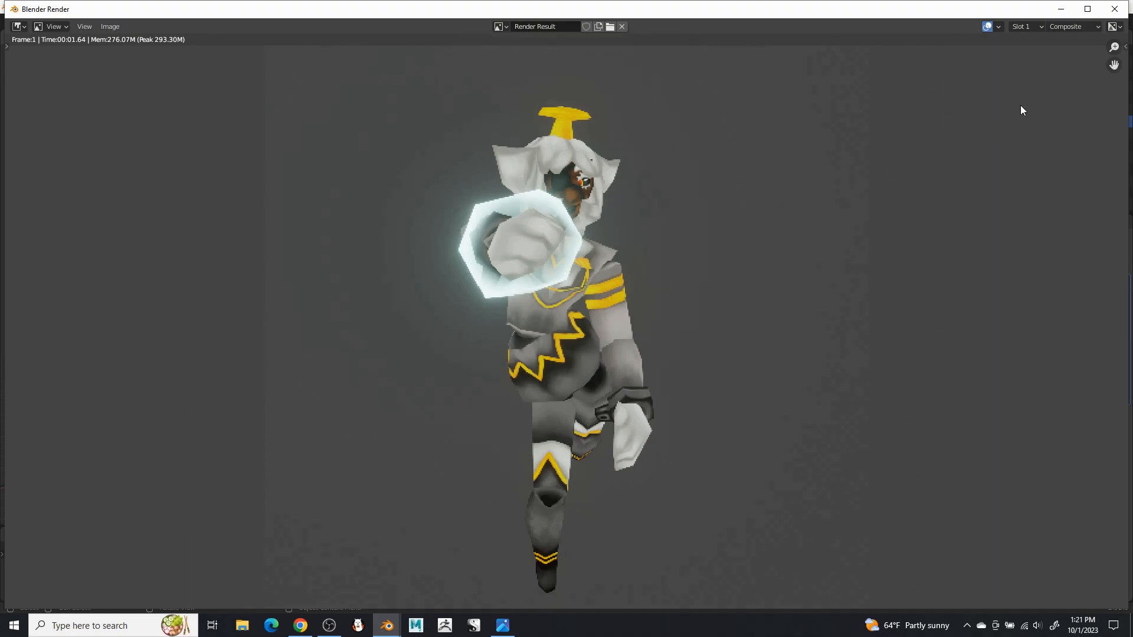
left_click(1114, 8)
- Set the PNG output's color depth to 16
left_click(945, 263)
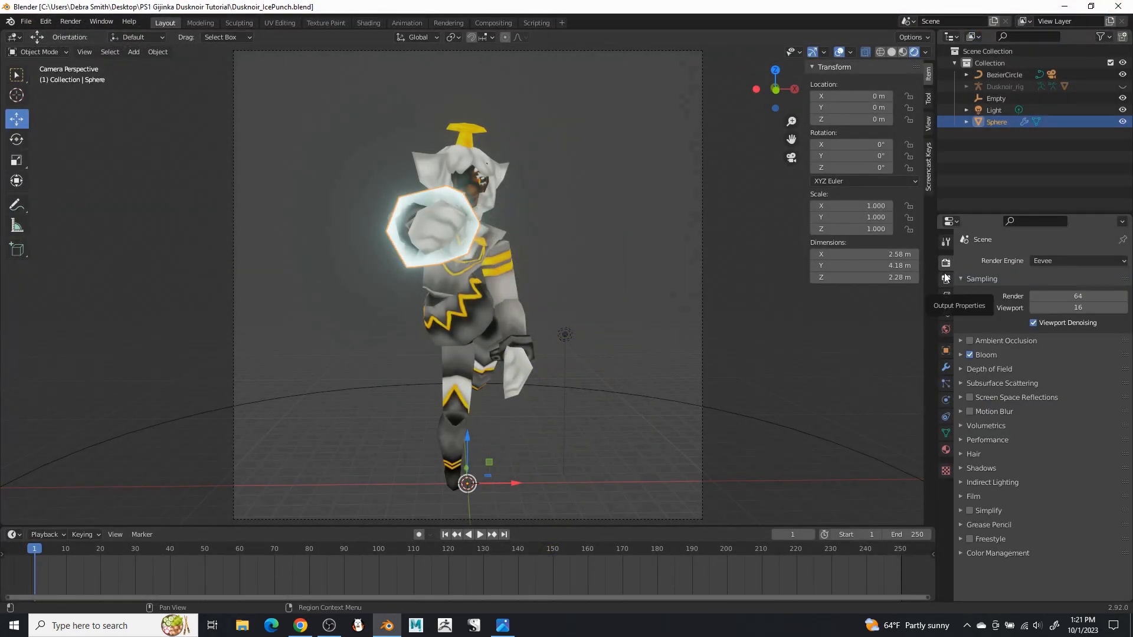
left_click(945, 279)
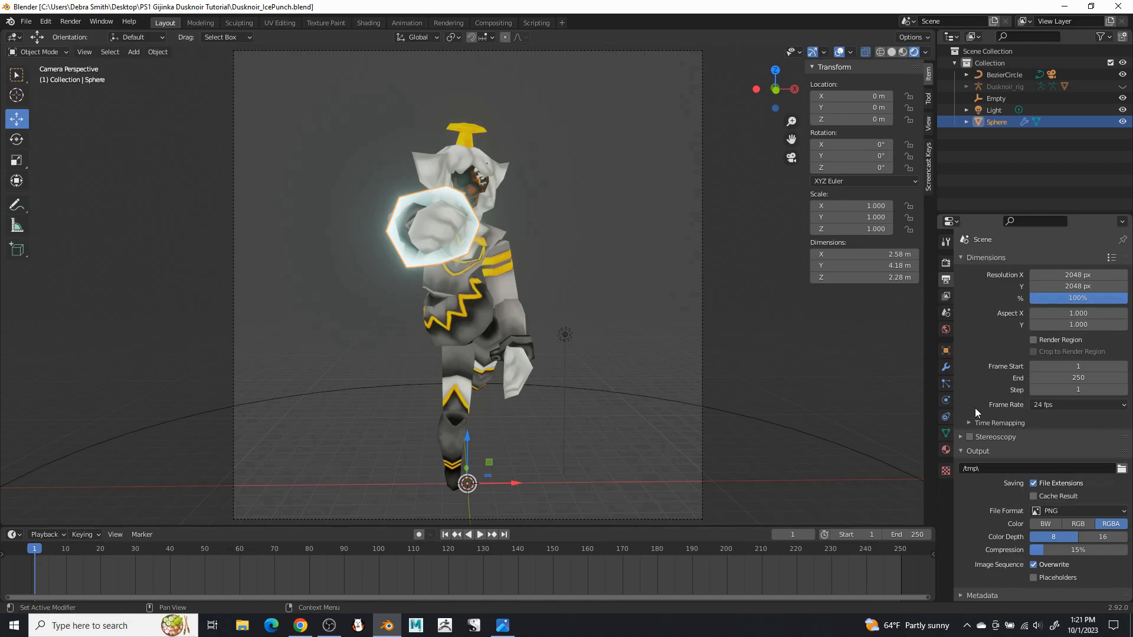
left_click(1104, 536)
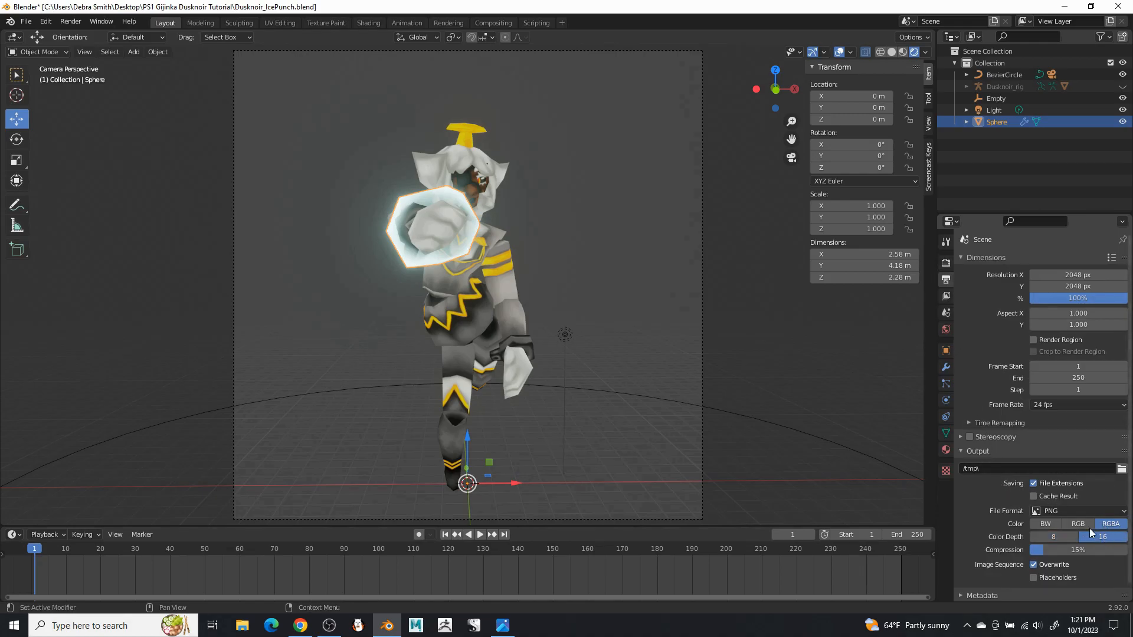
- Set the scene's color management view transform to Standard
left_click(947, 265)
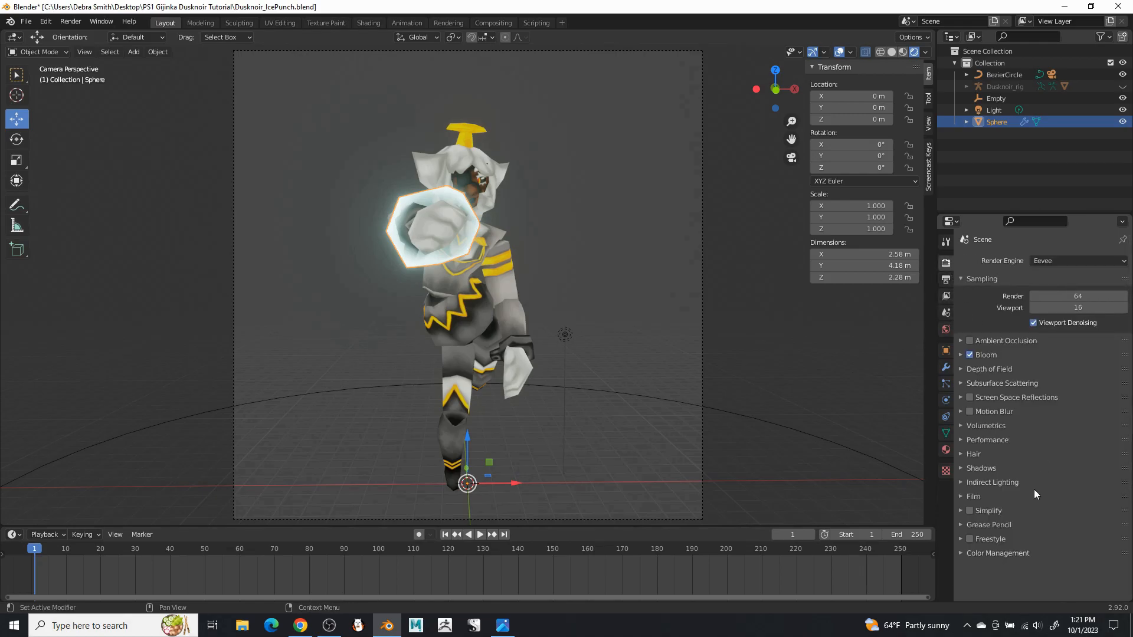
left_click(965, 552)
scroll(979, 529, "down", 3)
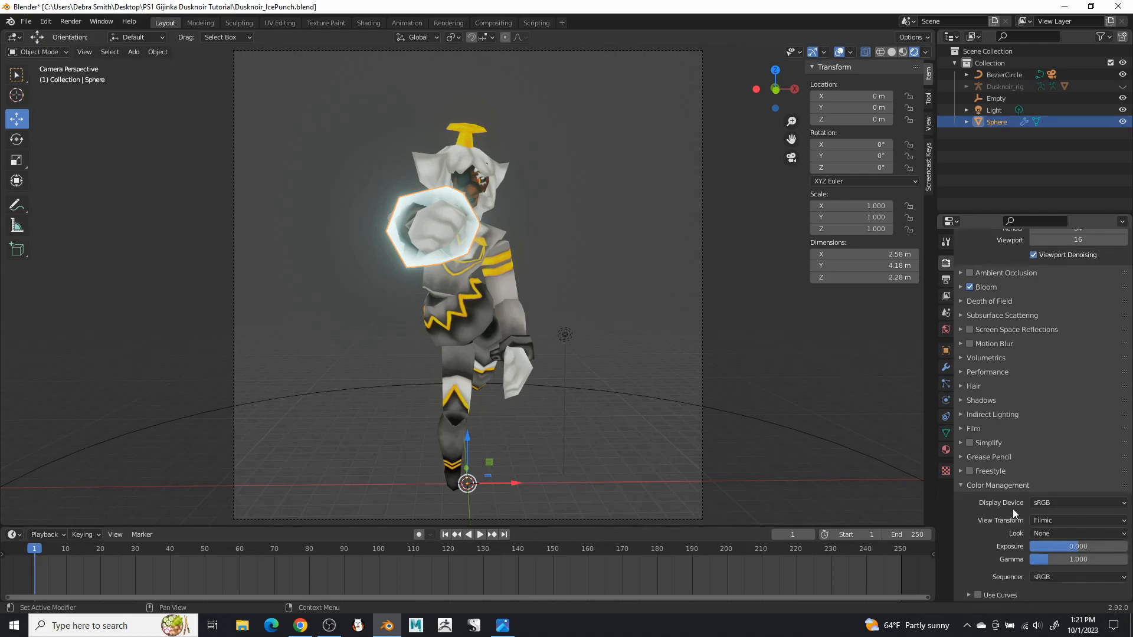
left_click(1045, 522)
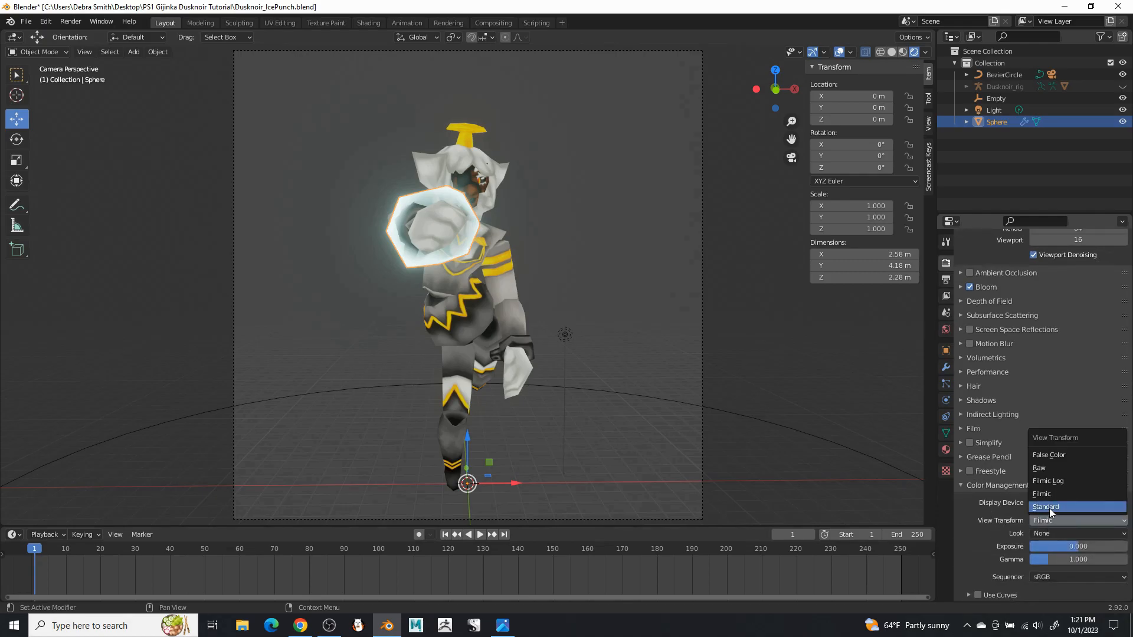
left_click(1050, 509)
left_click(983, 484)
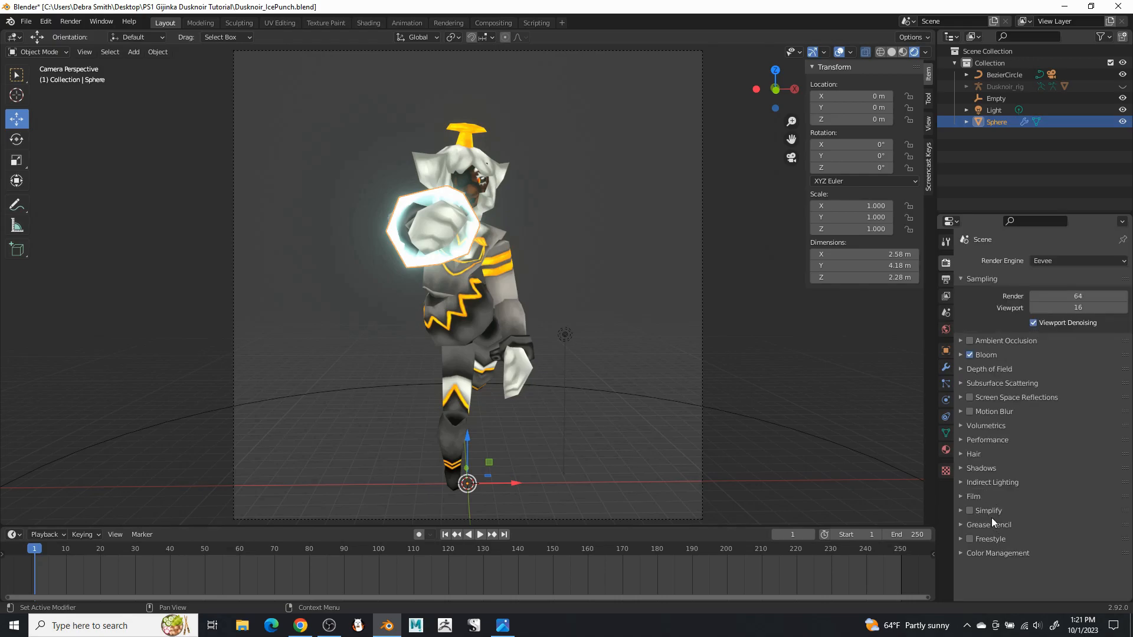
- Set the Film filter size to 0 px and enable the transparent background
left_click(975, 498)
left_click(1067, 513)
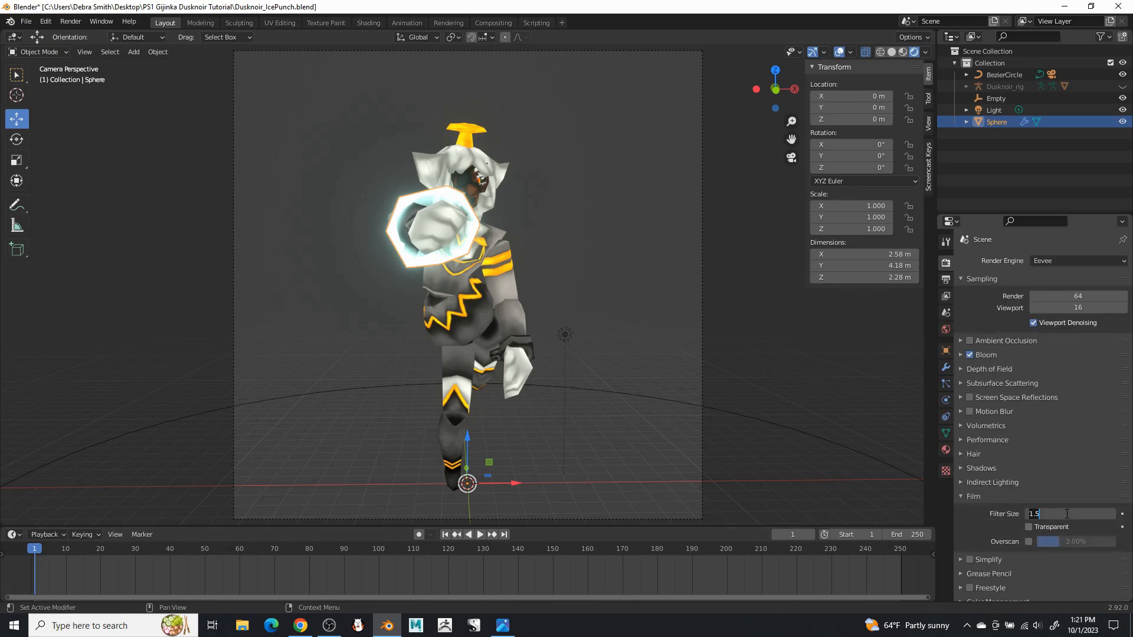
type("0")
key("Return")
left_click(1032, 528)
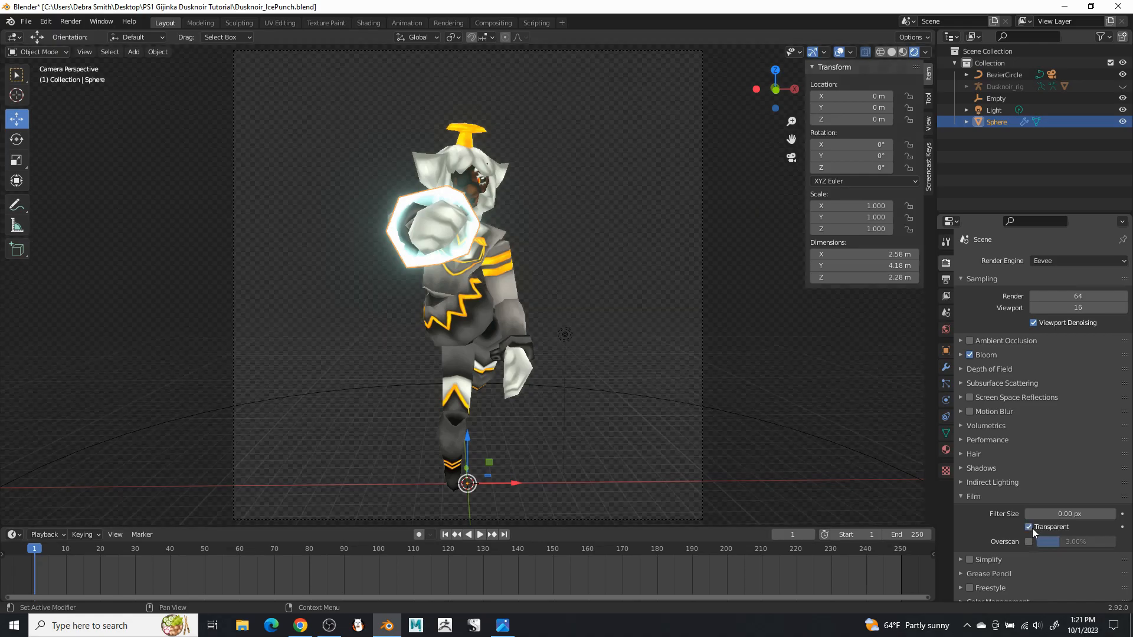
left_click(973, 497)
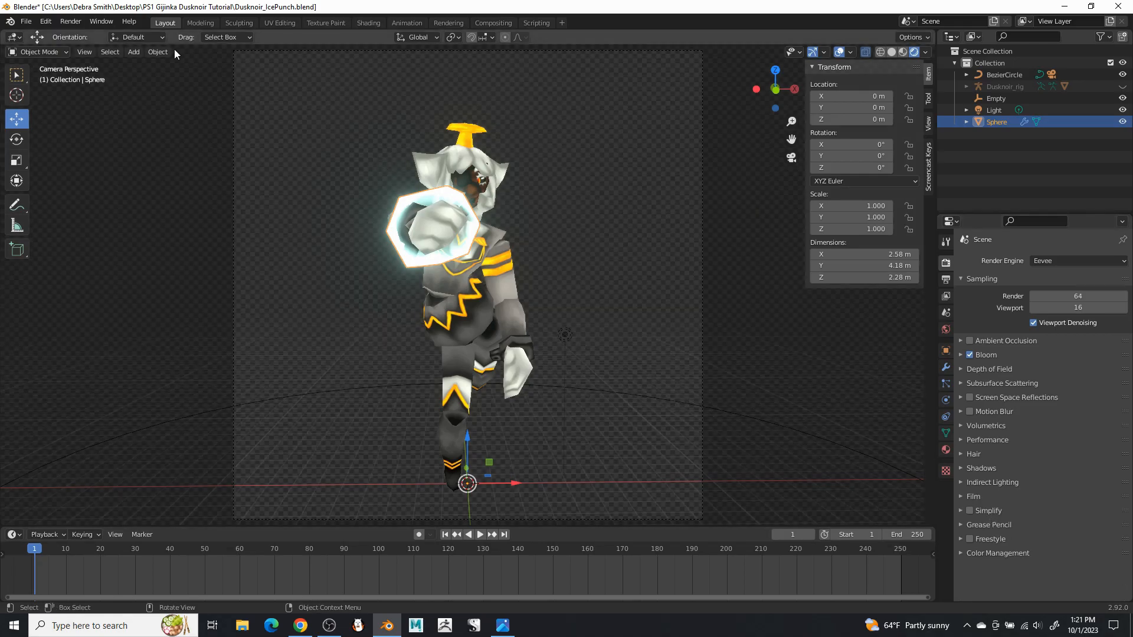
- Render the current frame as a test still and close the render window
left_click(70, 21)
left_click(83, 34)
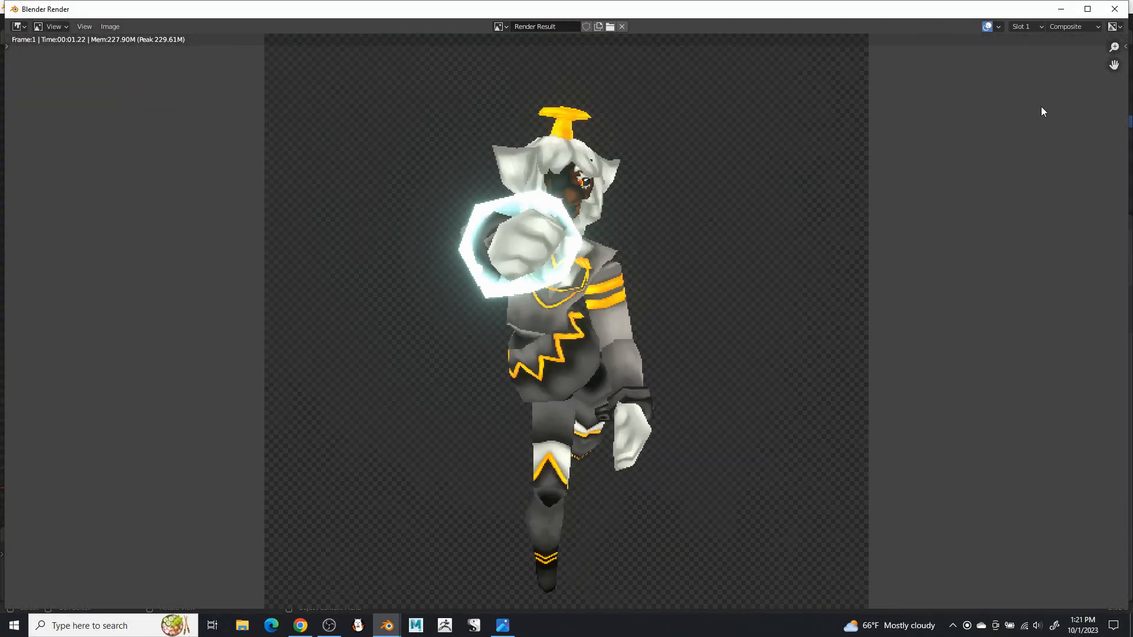
left_click(1114, 9)
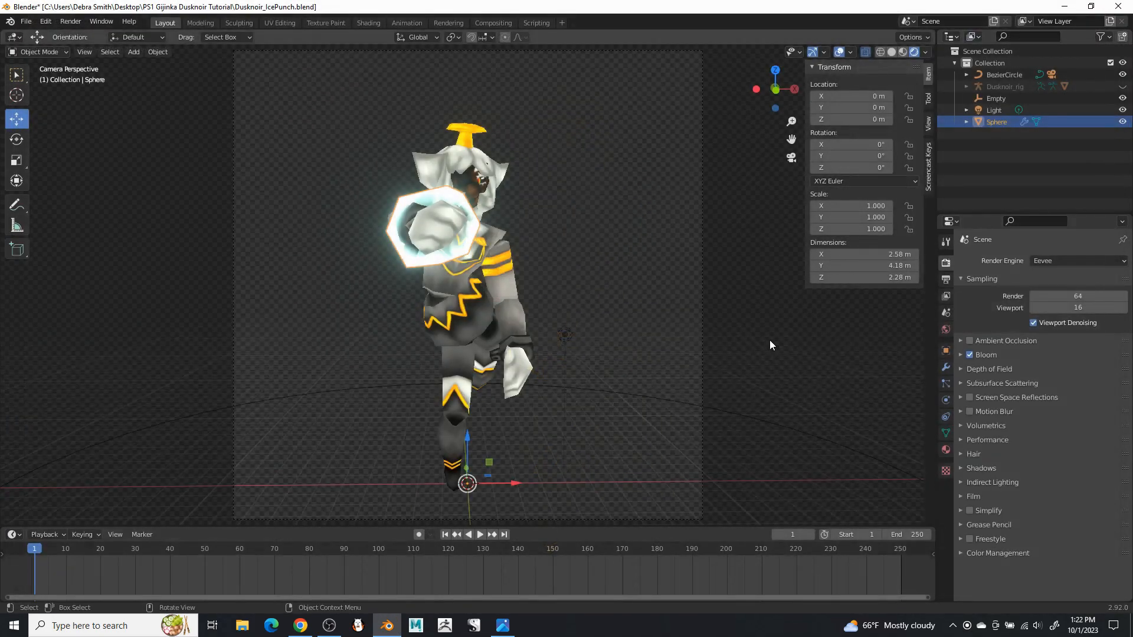
- Set the render output path to the PS1 Gijinka Dusknoir Tutorial folder on the Desktop
left_click(945, 279)
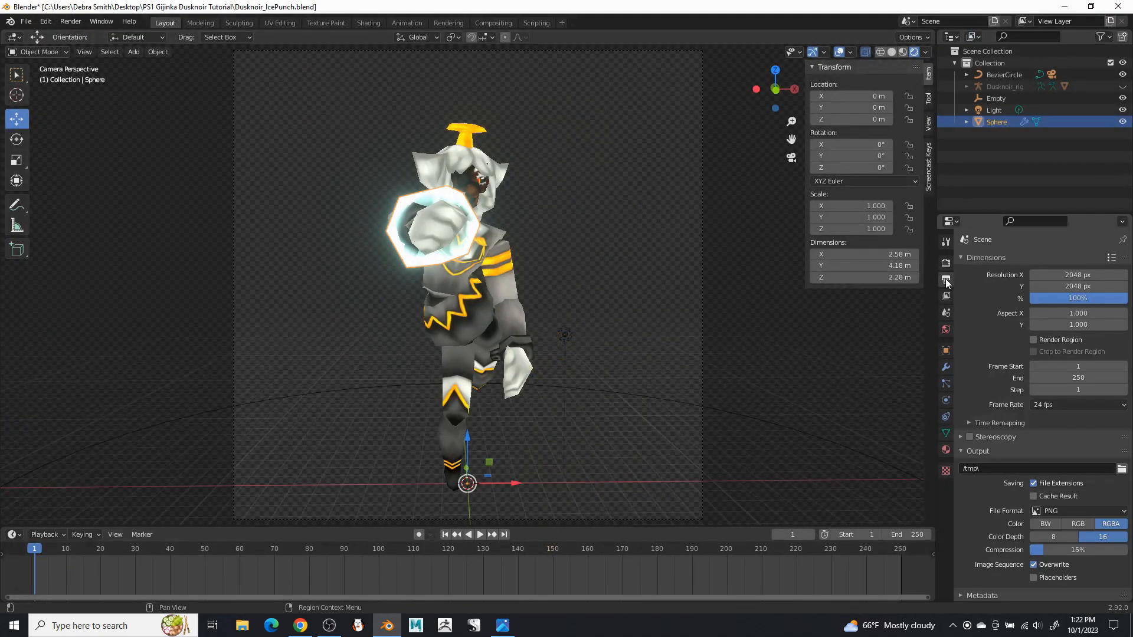
left_click(1121, 469)
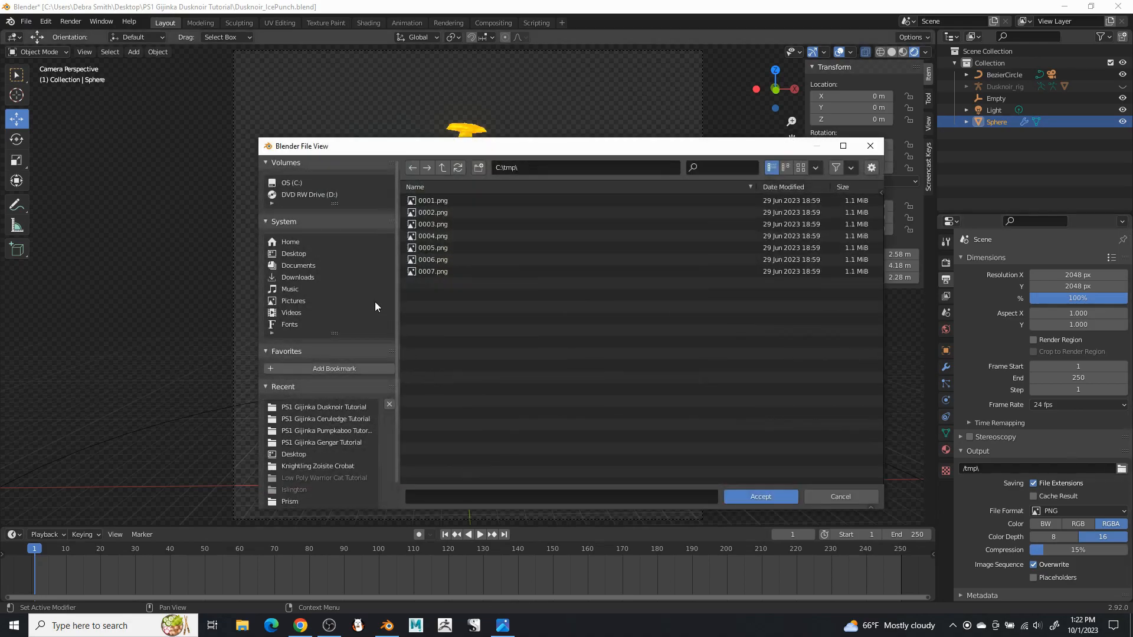
left_click(295, 254)
double_click(448, 248)
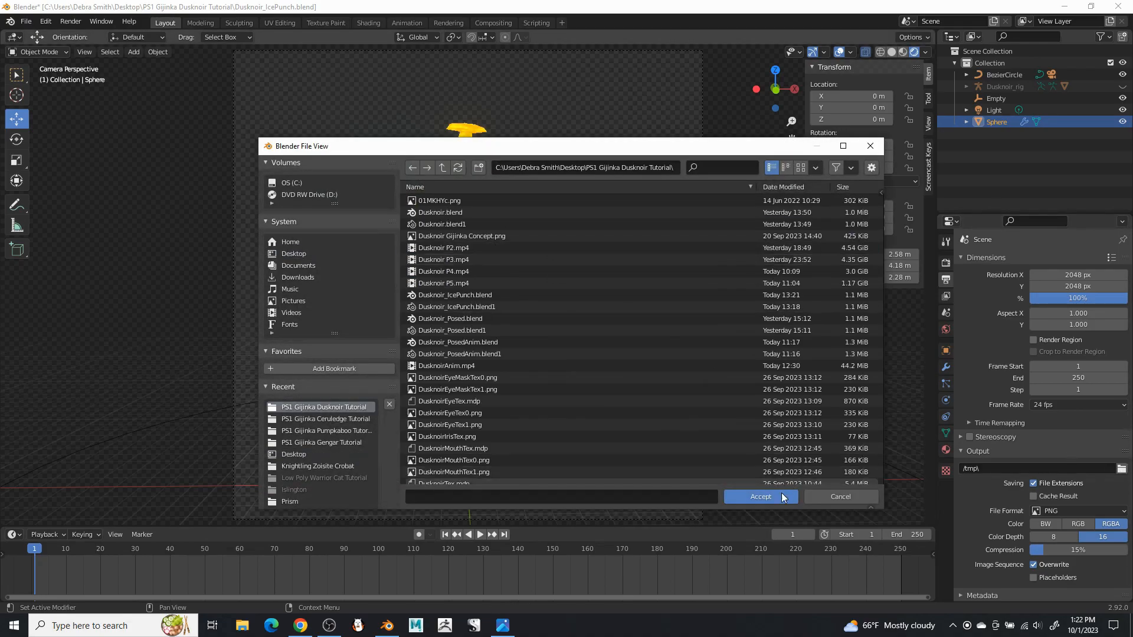
left_click(766, 497)
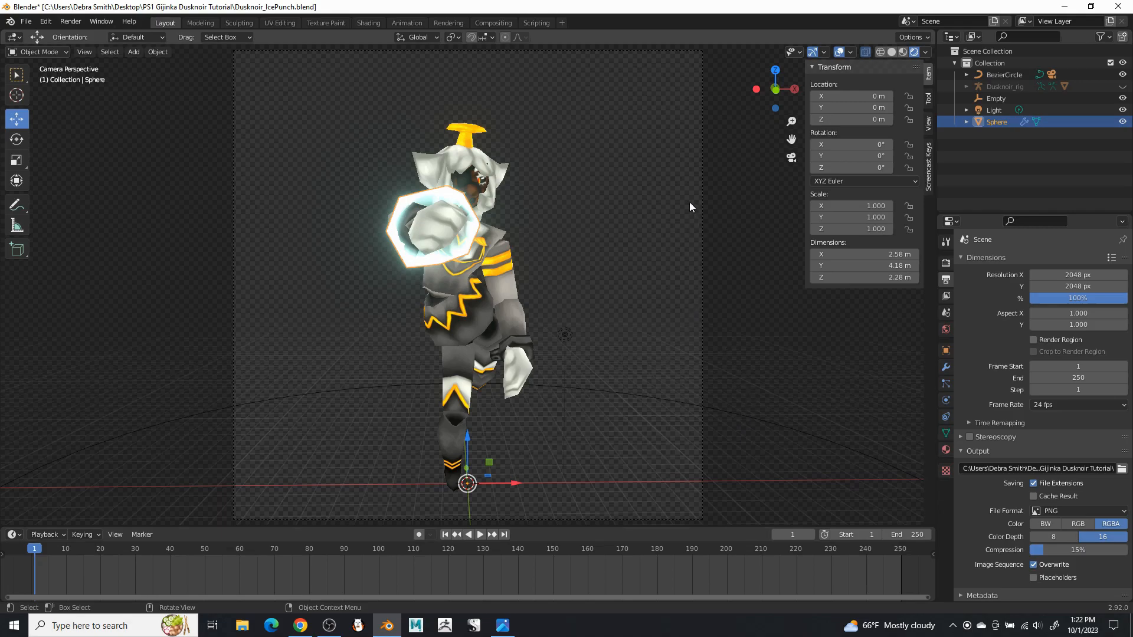
- Save the Blender file and start rendering the full animation, minimizing the render window
left_click(27, 22)
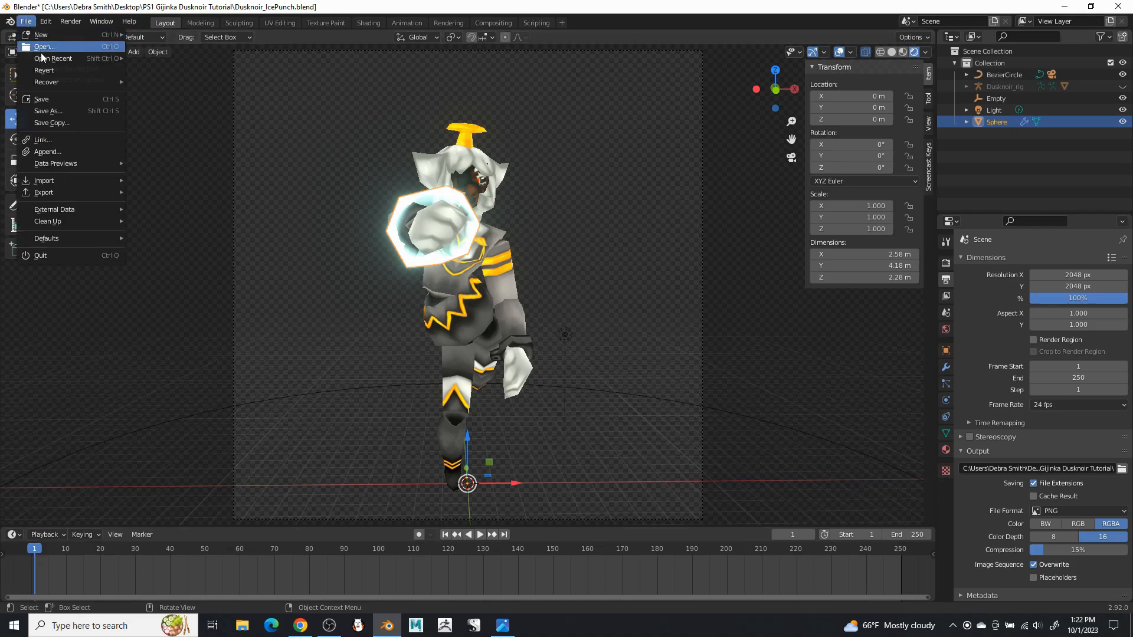
left_click(43, 98)
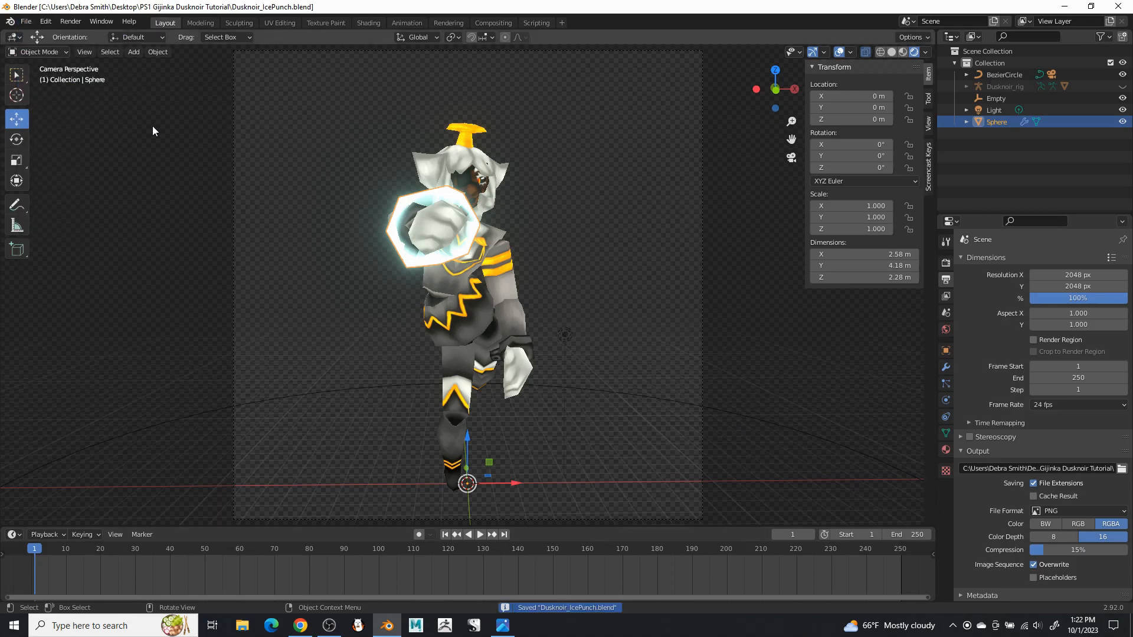
left_click(71, 22)
left_click(89, 44)
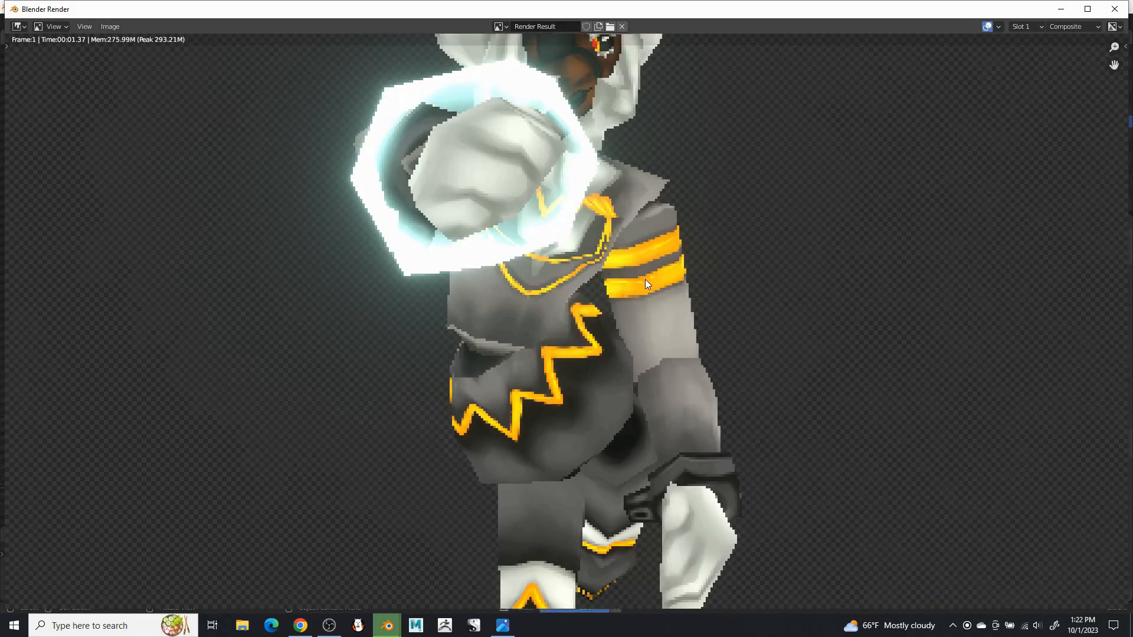
scroll(645, 282, "down", 4)
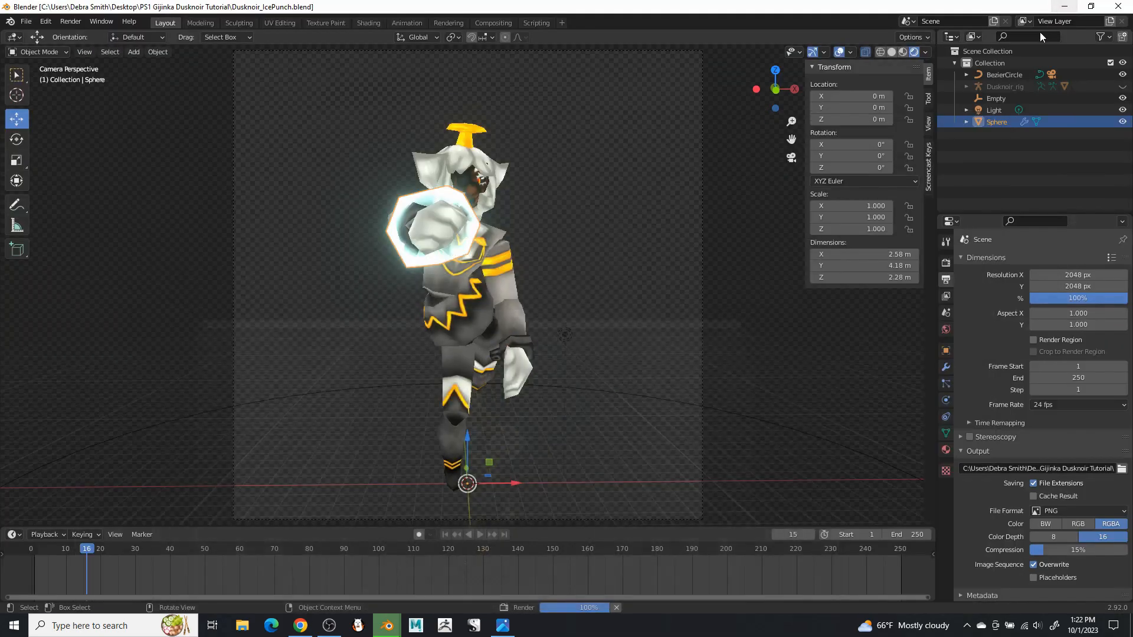
left_click(1060, 9)
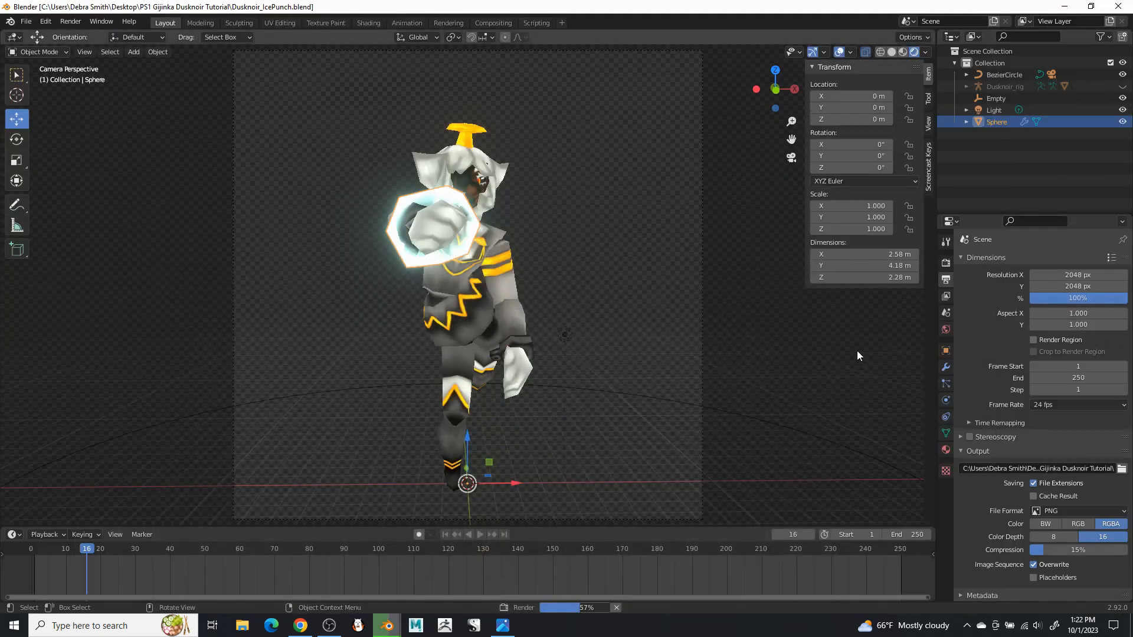
- Review the PNG output and Film transparency settings while rendering, and bring the render window back up
left_click(1044, 511)
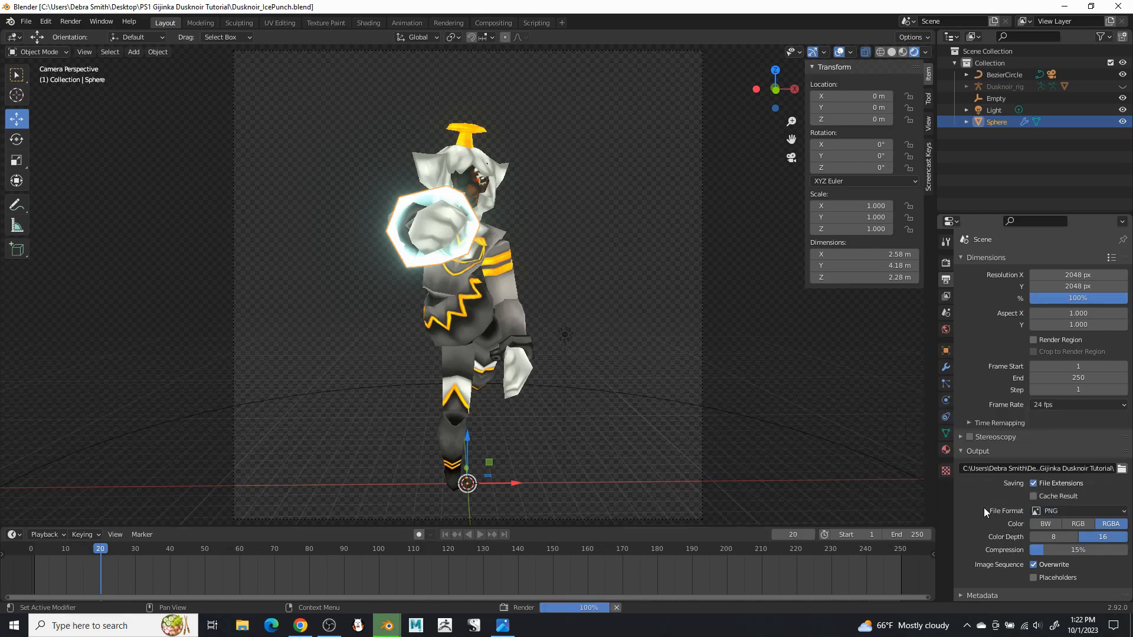
left_click(945, 262)
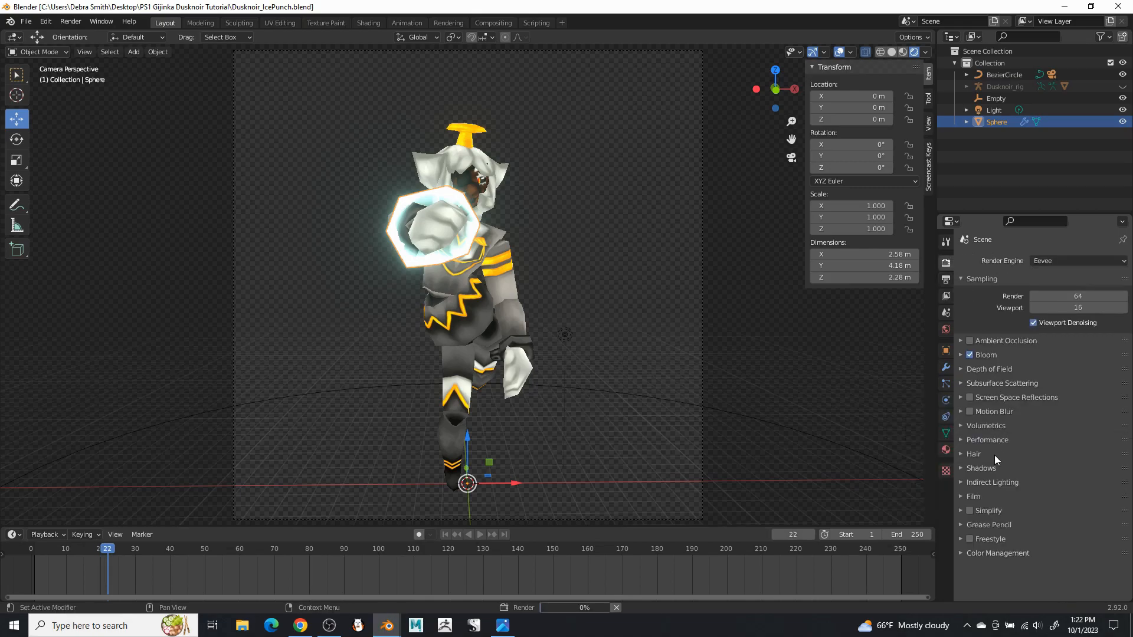
left_click(961, 497)
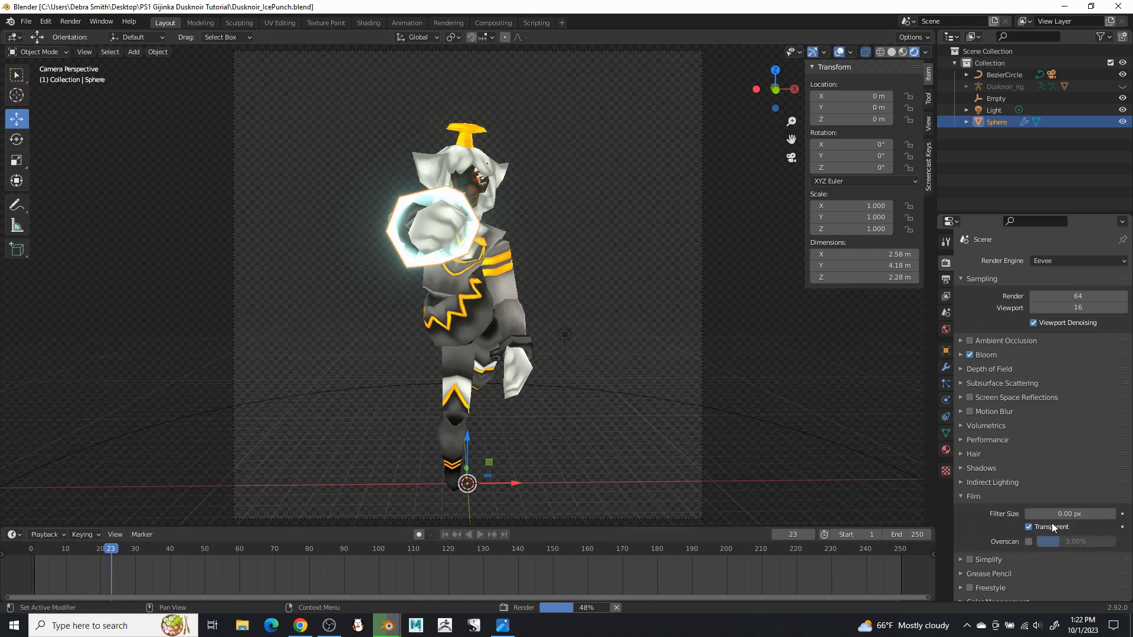
left_click(959, 496)
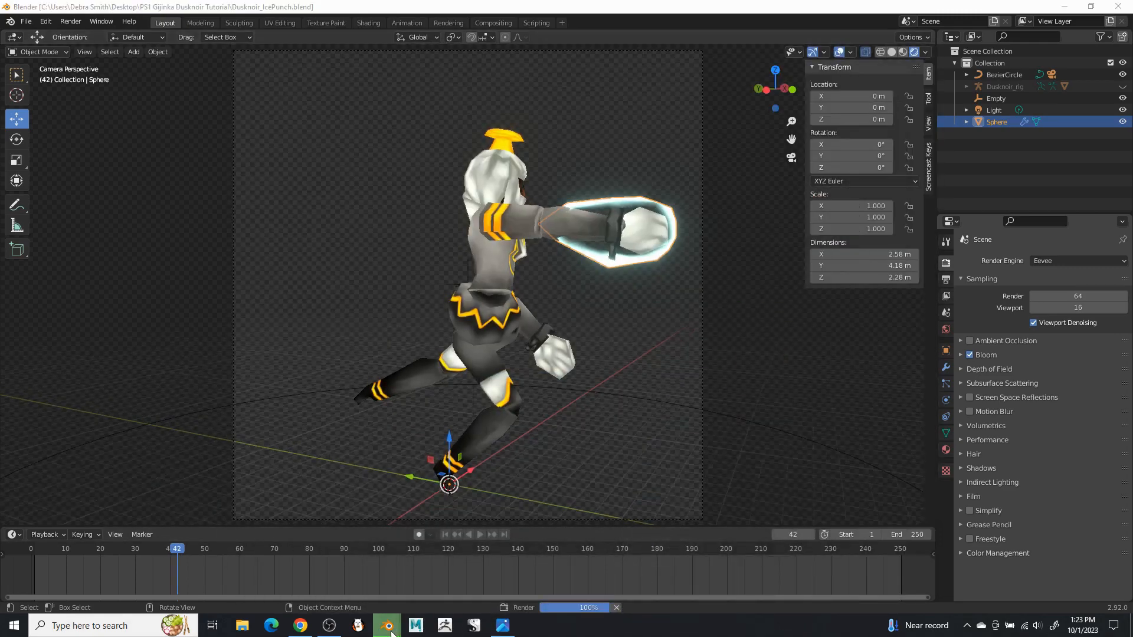
mouse_move(390, 628)
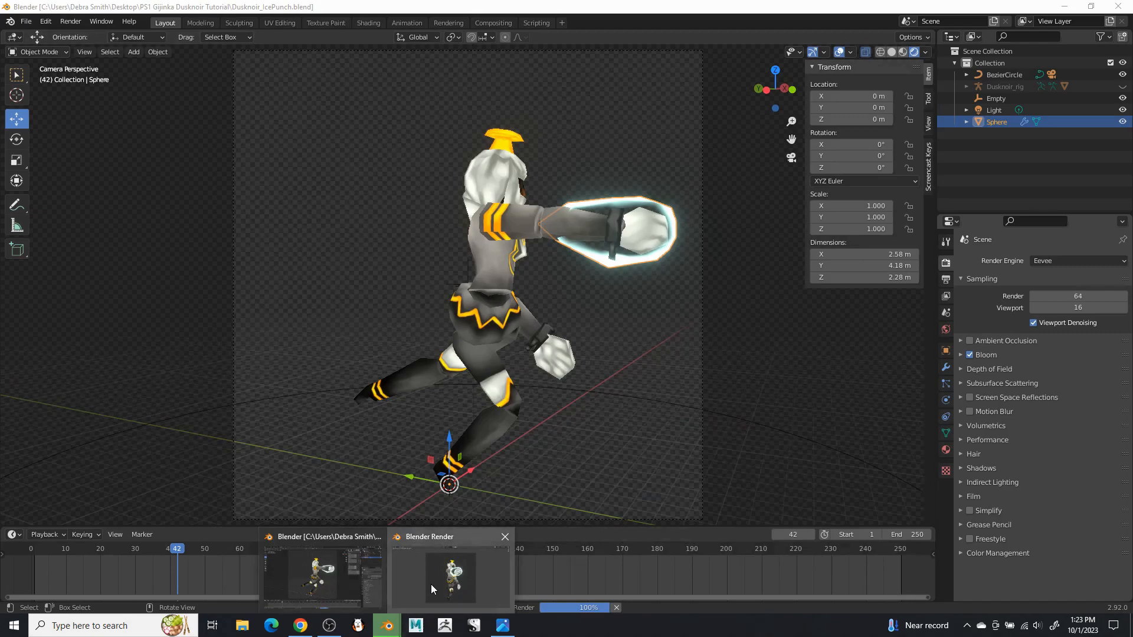
left_click(431, 584)
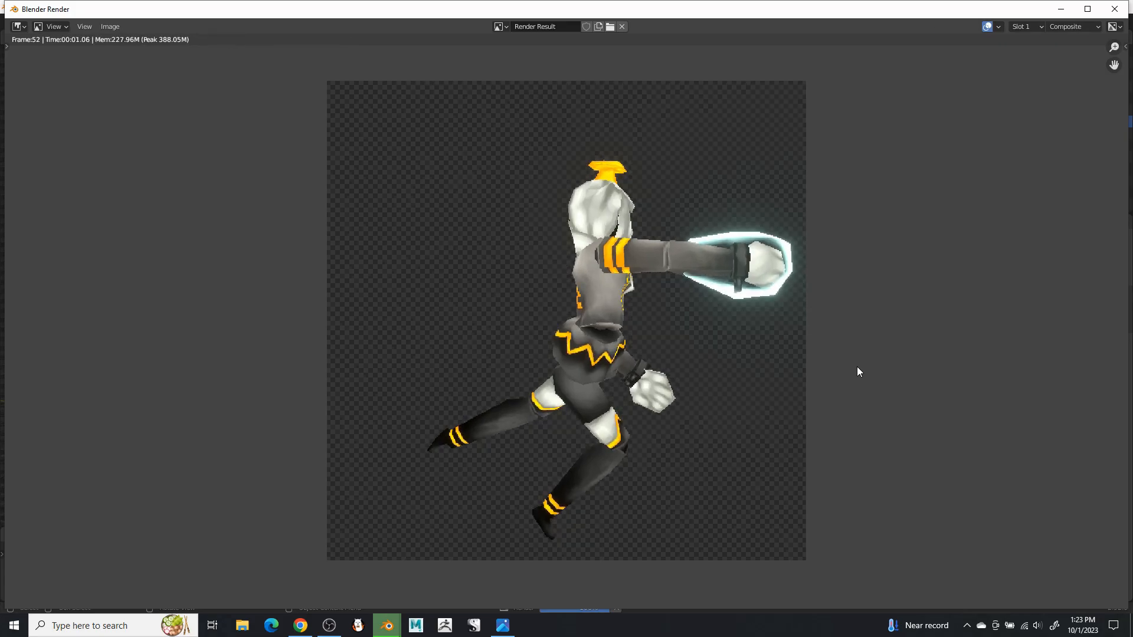
- Switch to Chrome and open the Dither Me This website in a new tab
left_click(301, 625)
left_click(442, 10)
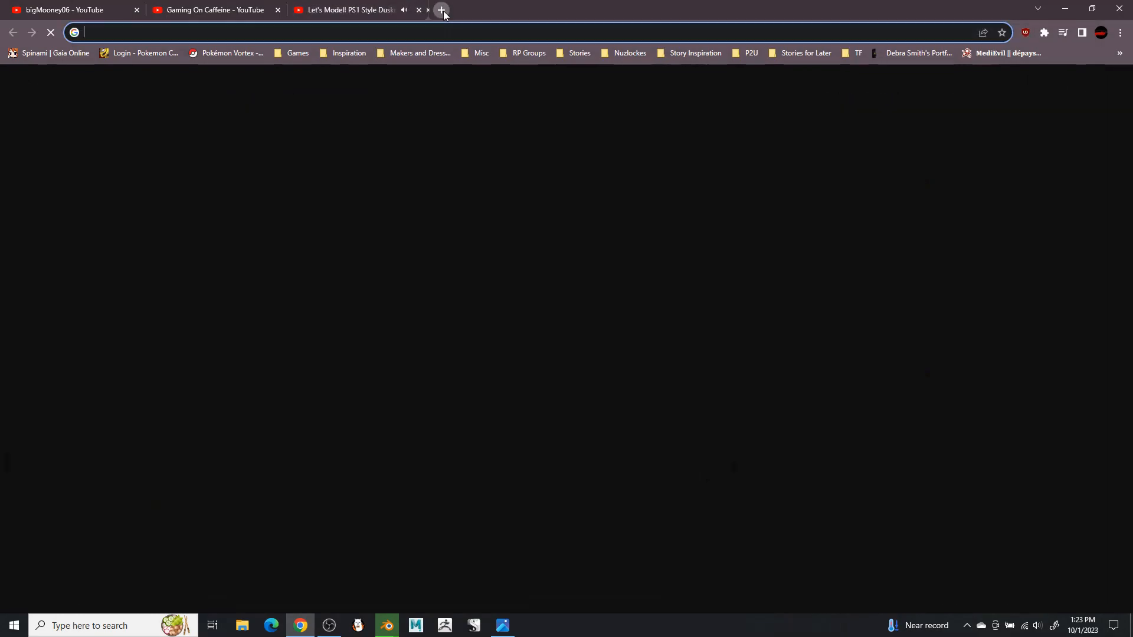
type("dit")
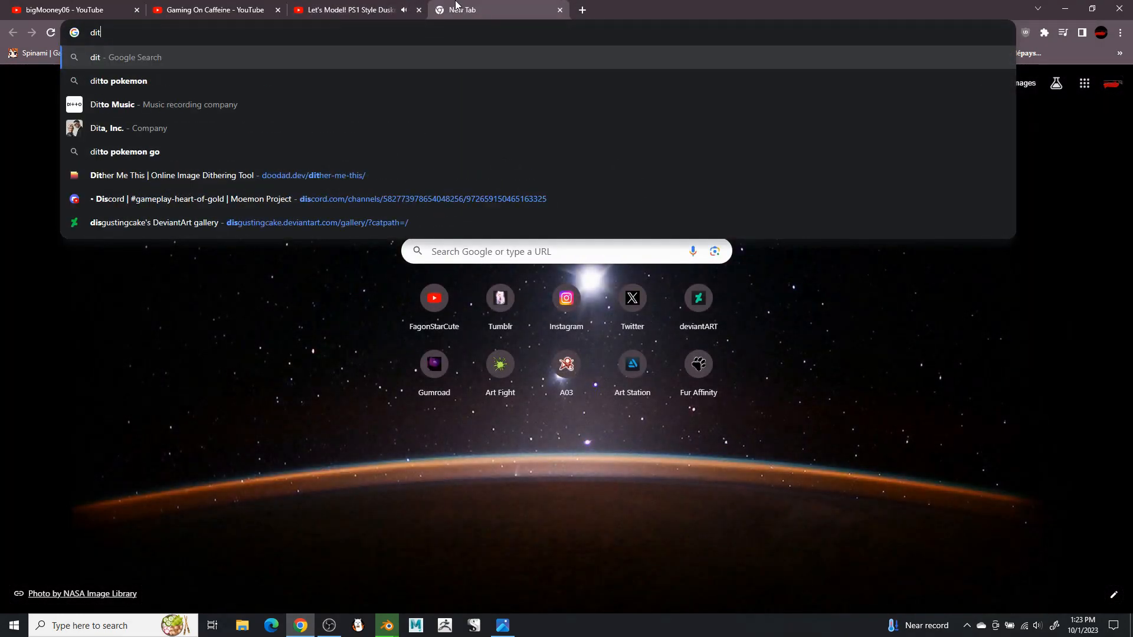
type("hermethis")
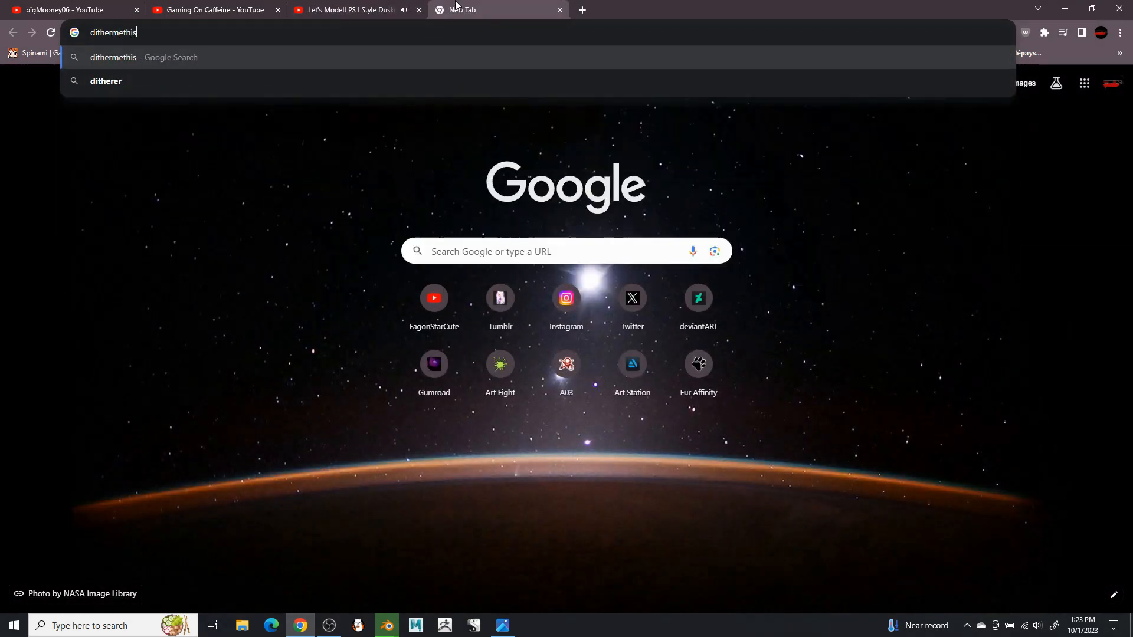
key("Return")
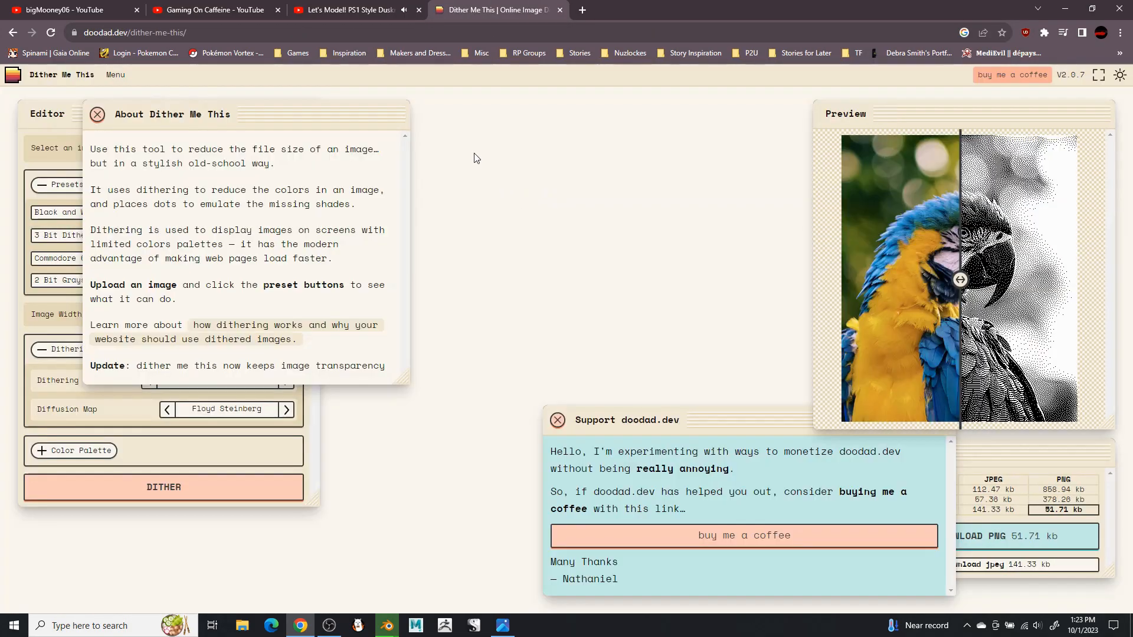
- Close the About and Support windows and reveal the full dithered version of the sample image
left_click(97, 115)
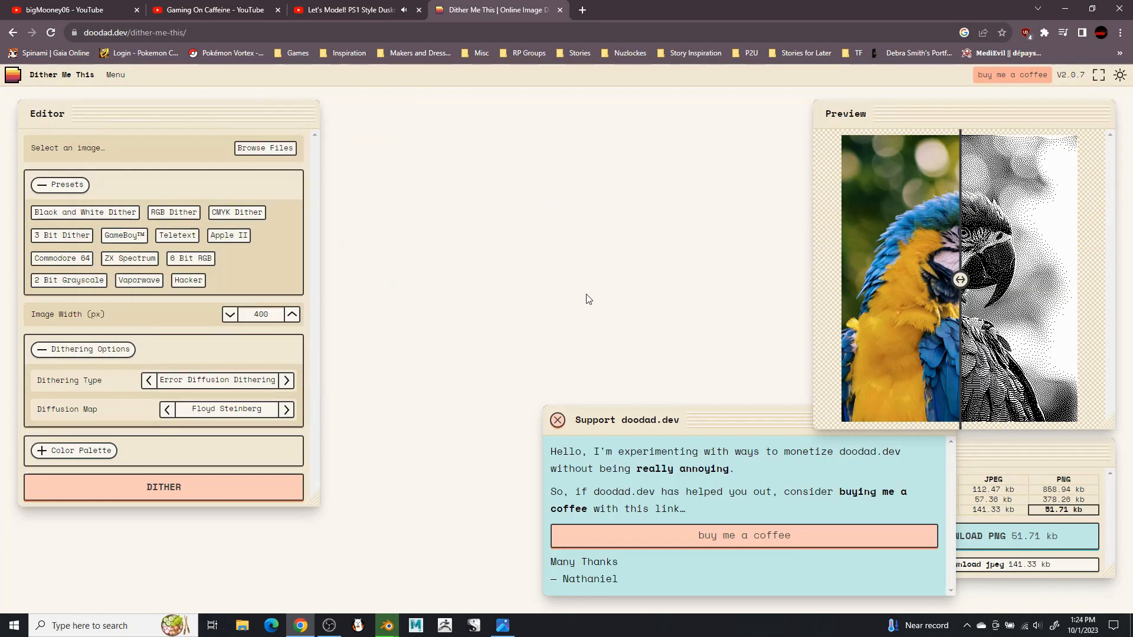
left_click(557, 420)
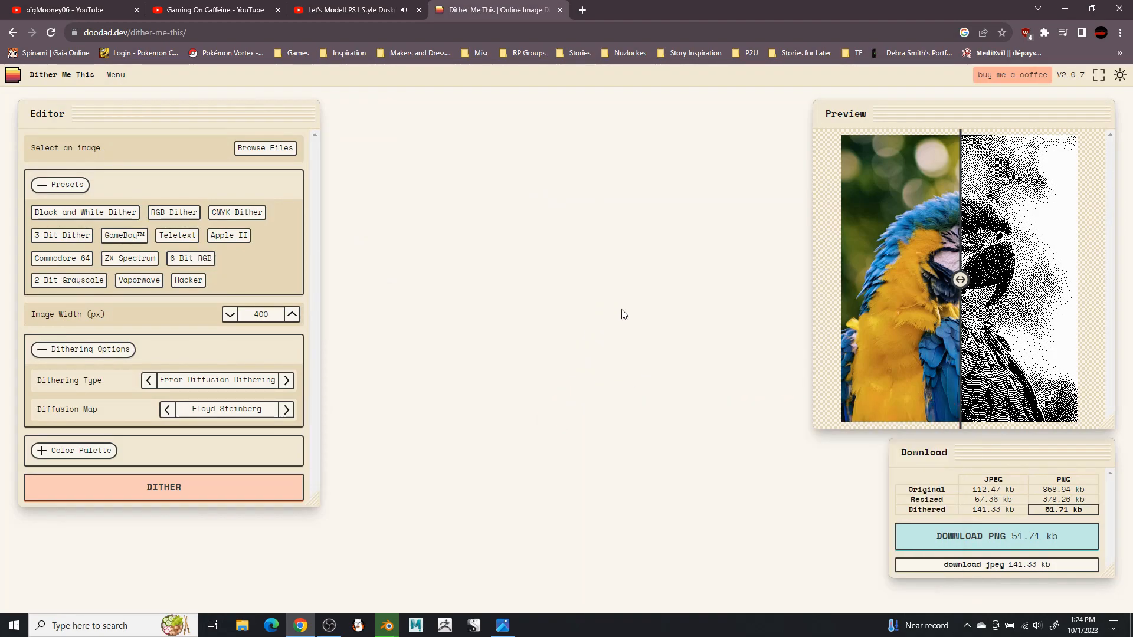
left_click_drag(965, 272, 835, 305)
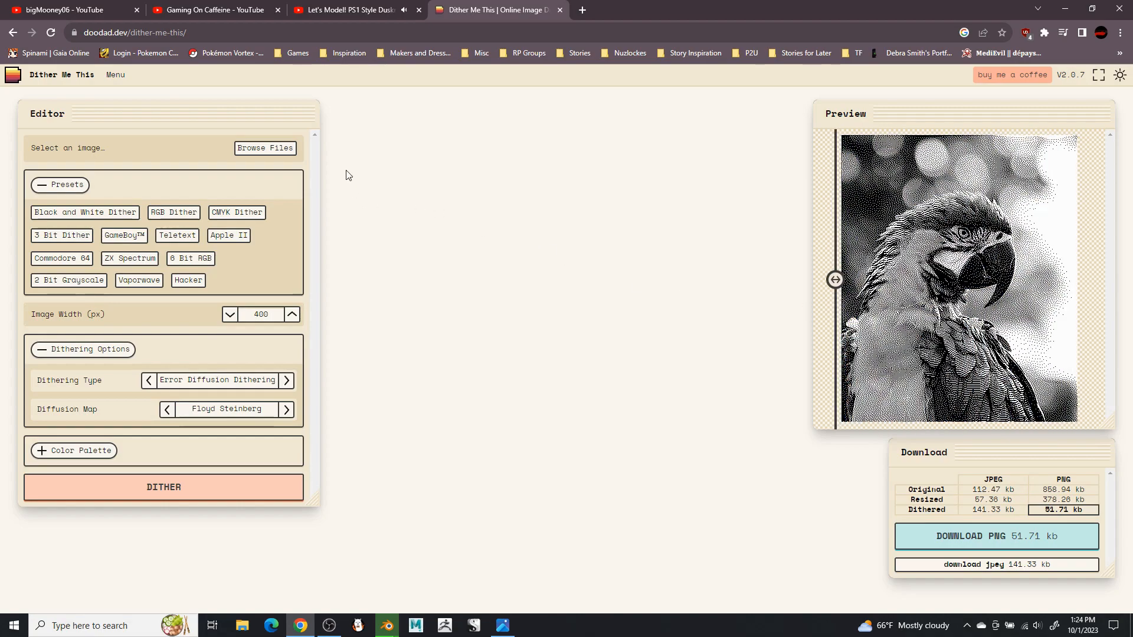
- Load the DusknoirTex texture from the tutorial folder into the dithering editor
left_click(265, 148)
scroll(241, 144, "down", 10)
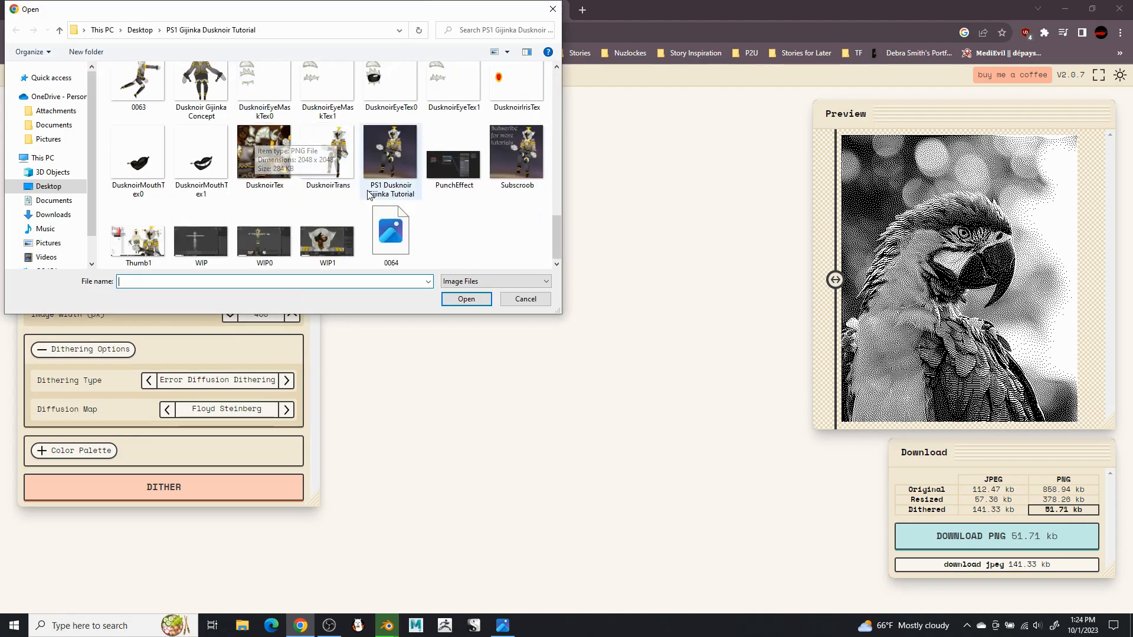
left_click(327, 155)
left_click(459, 301)
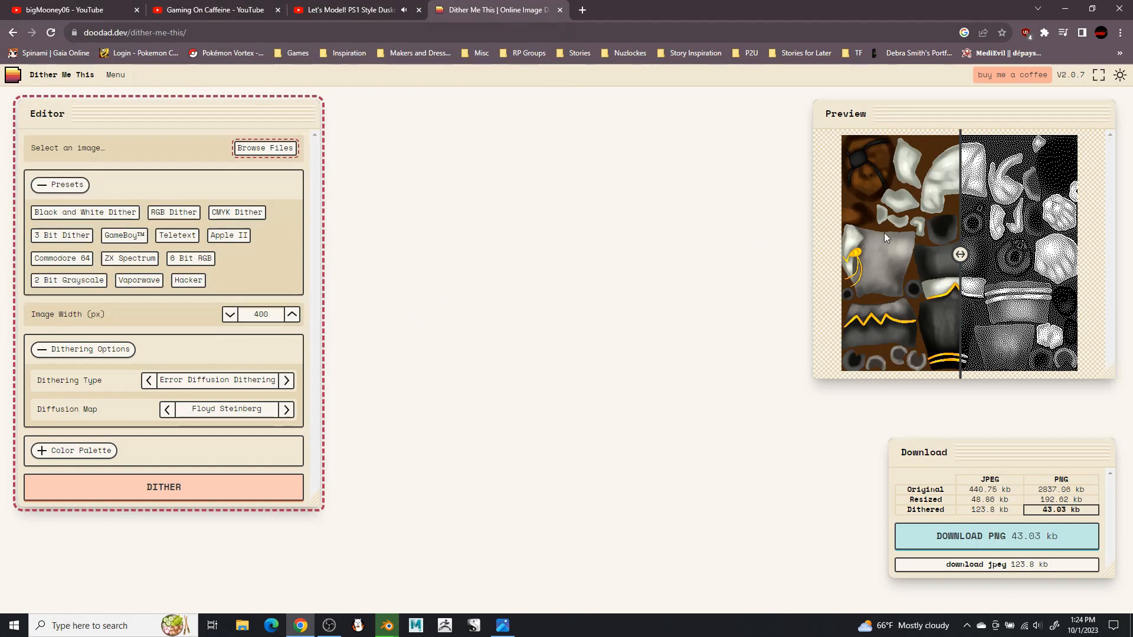
- Apply the 6 Bit RGB preset to the texture and reveal the full dithered result in the preview
left_click(201, 258)
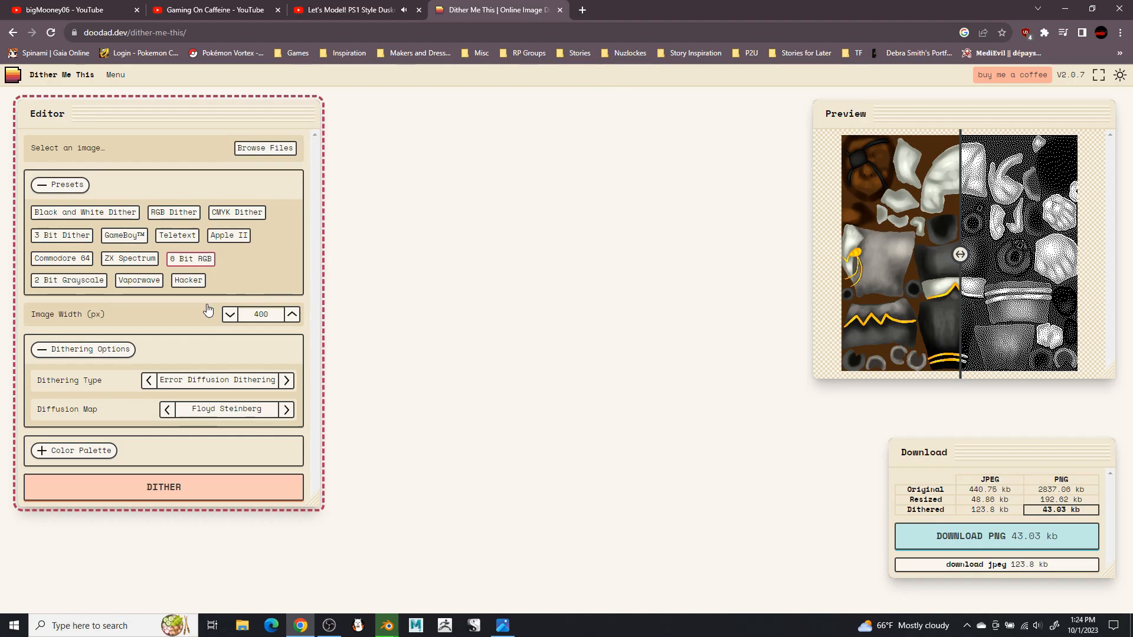
left_click(198, 258)
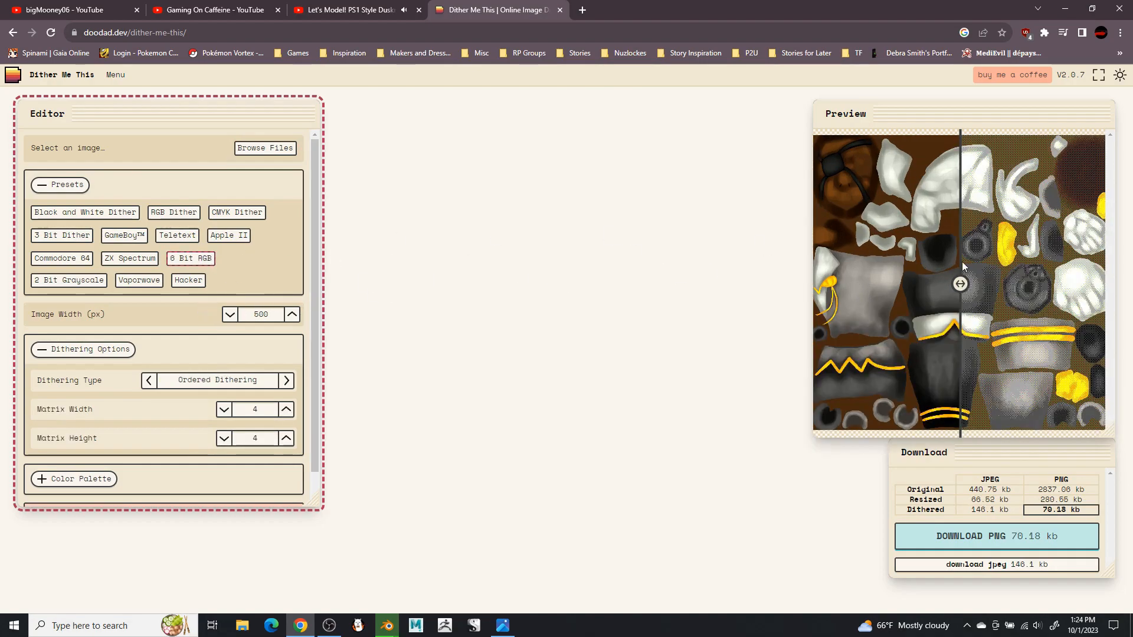
left_click_drag(960, 284, 751, 310)
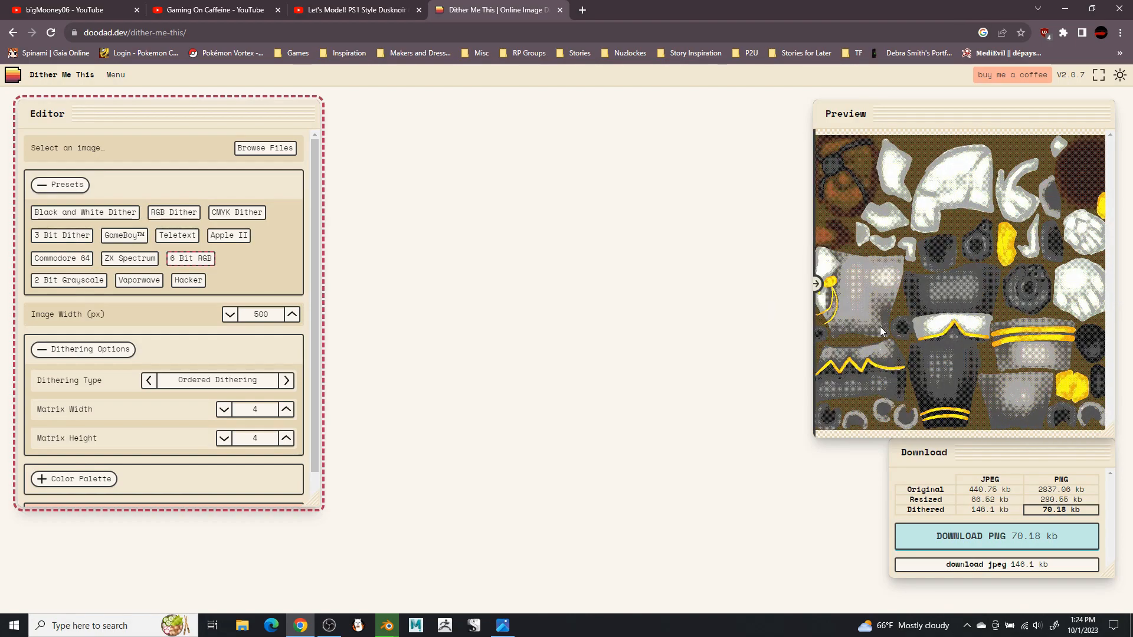